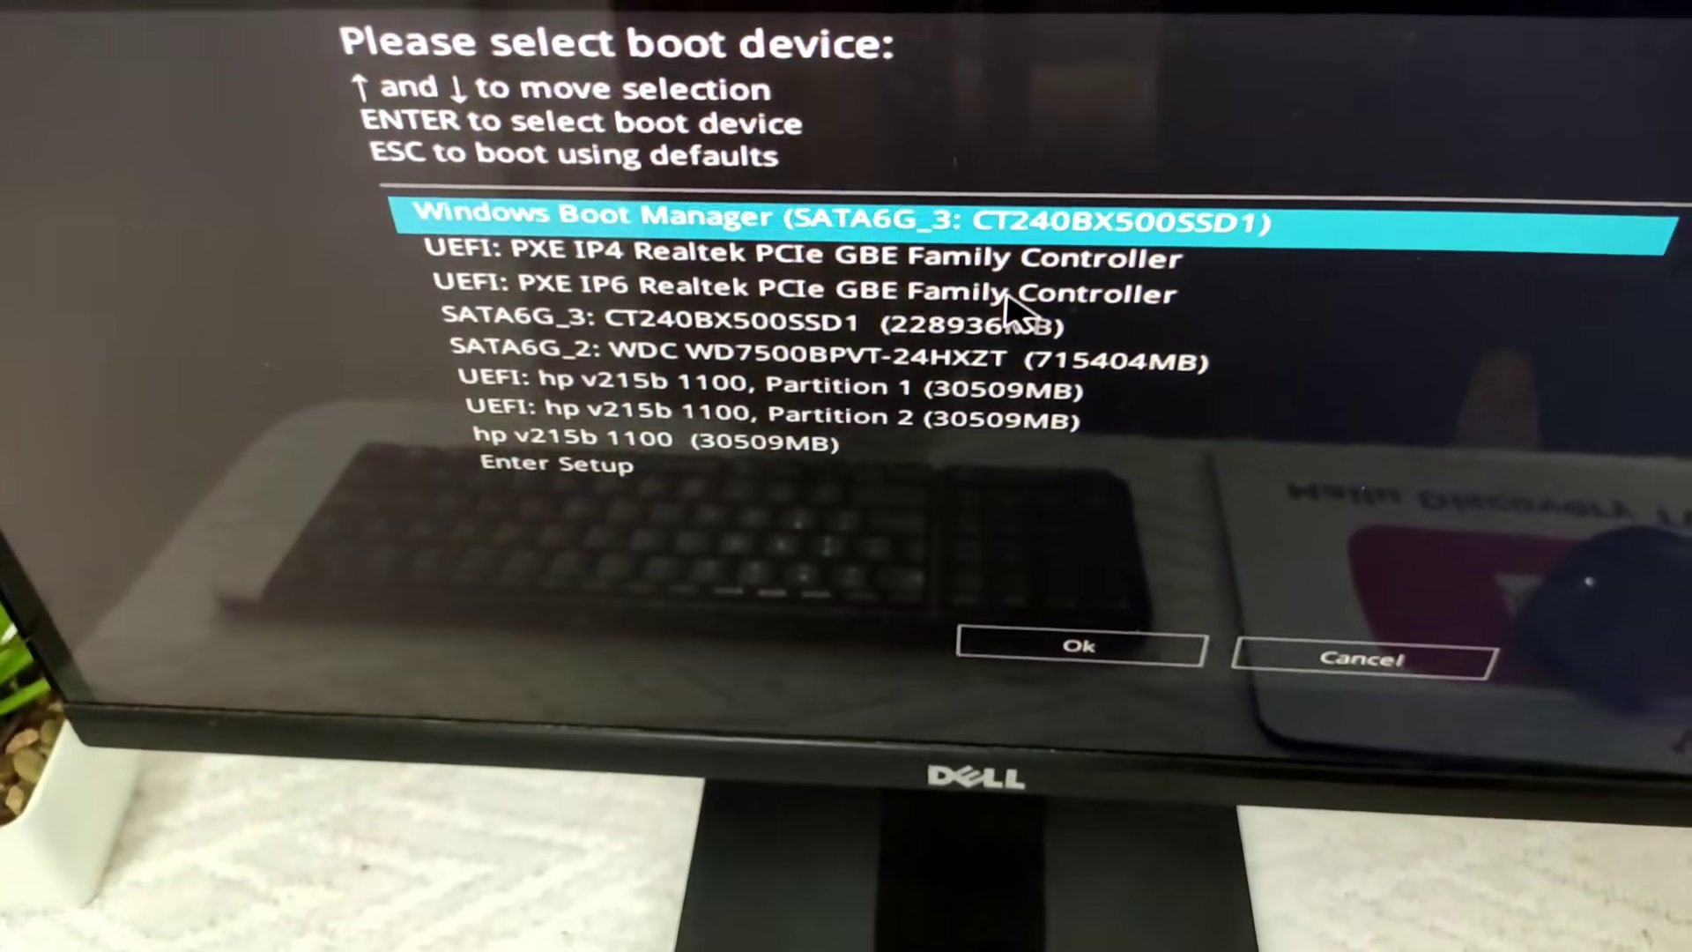
- Boot the computer from the hp v215b 1100 (30509MB) USB drive, using its entry without a partition number
{"action": "key", "text": "Down"}
{"action": "key", "text": "Down"}
{"action": "key", "text": "Down"}
{"action": "key", "text": "Down"}
{"action": "key", "text": "Down"}
{"action": "key", "text": "Down"}
{"action": "key", "text": "Down"}
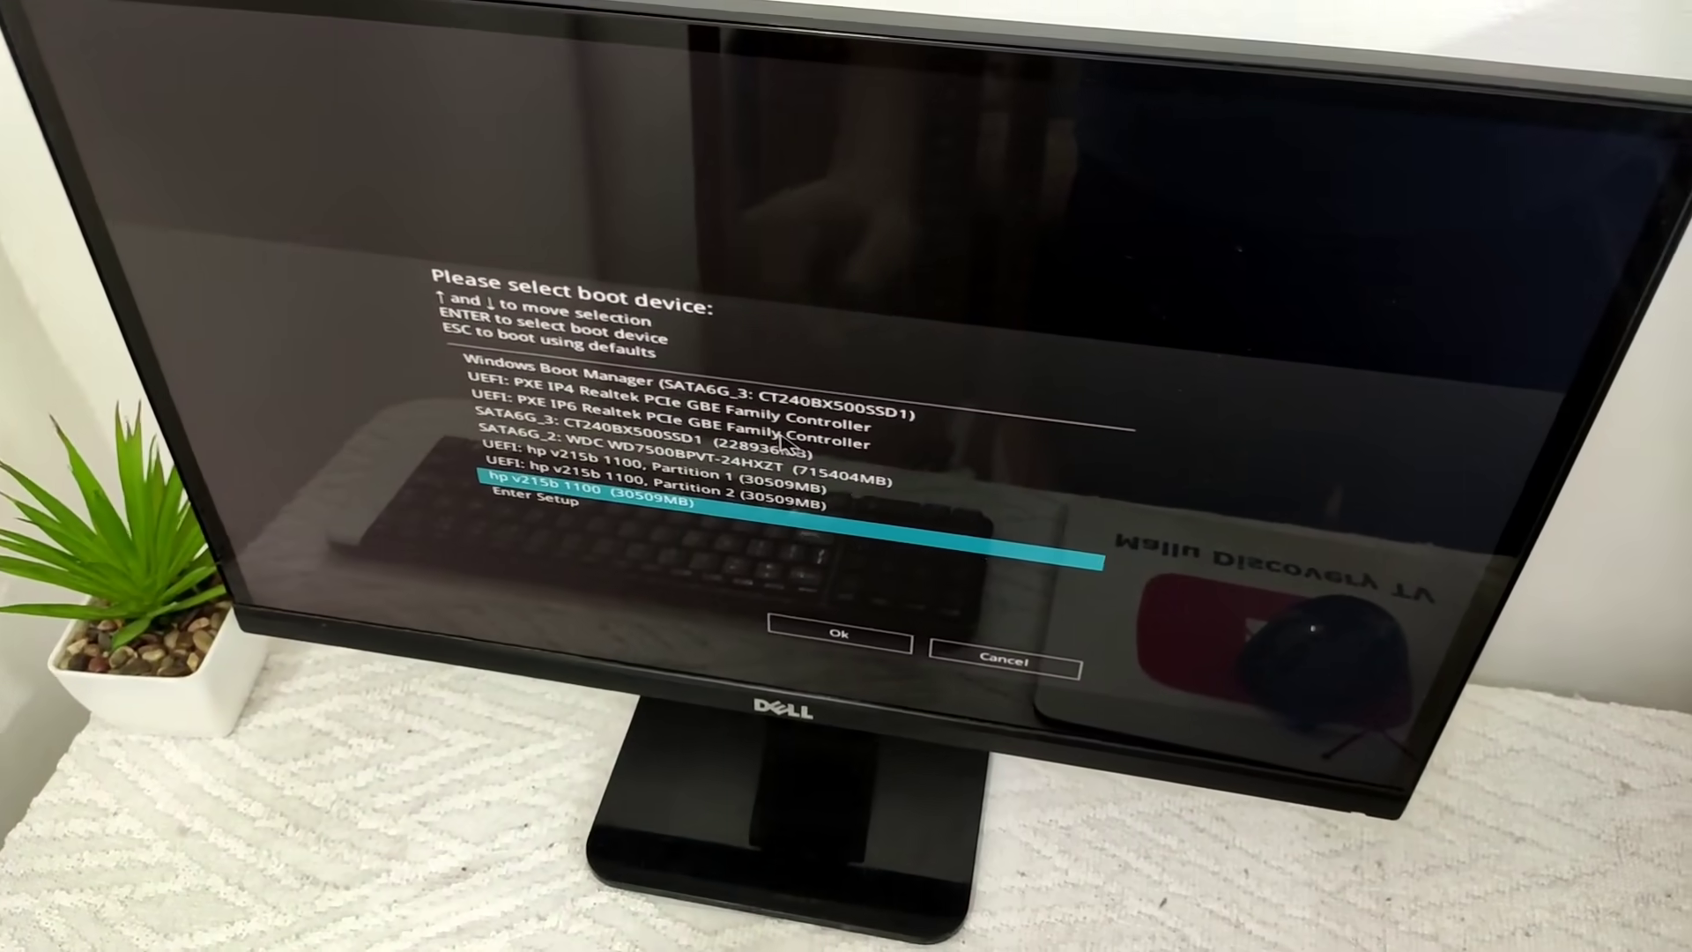
{"action": "key", "text": "Return"}
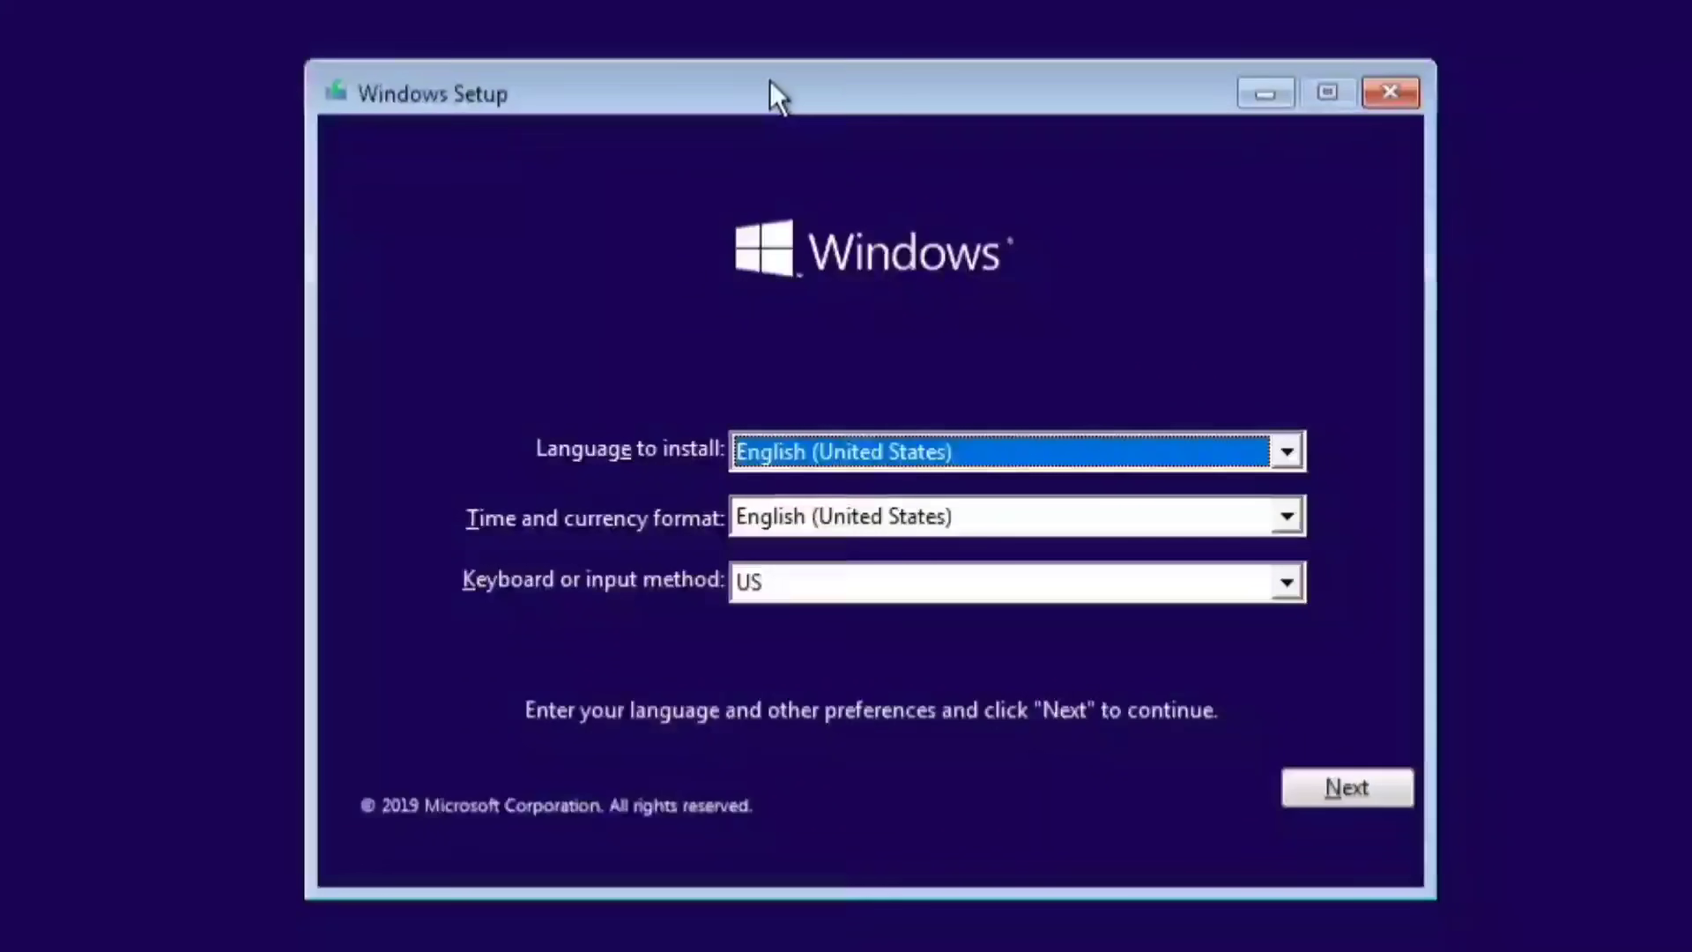
- Move the setup window slightly higher and keep English (United States) as the language to install
{"action": "mouse_move", "coordinate": [769, 81]}
{"action": "left_mouse_down"}
{"action": "mouse_move", "coordinate": [788, 60]}
{"action": "mouse_move", "coordinate": [768, 52]}
{"action": "left_mouse_up"}
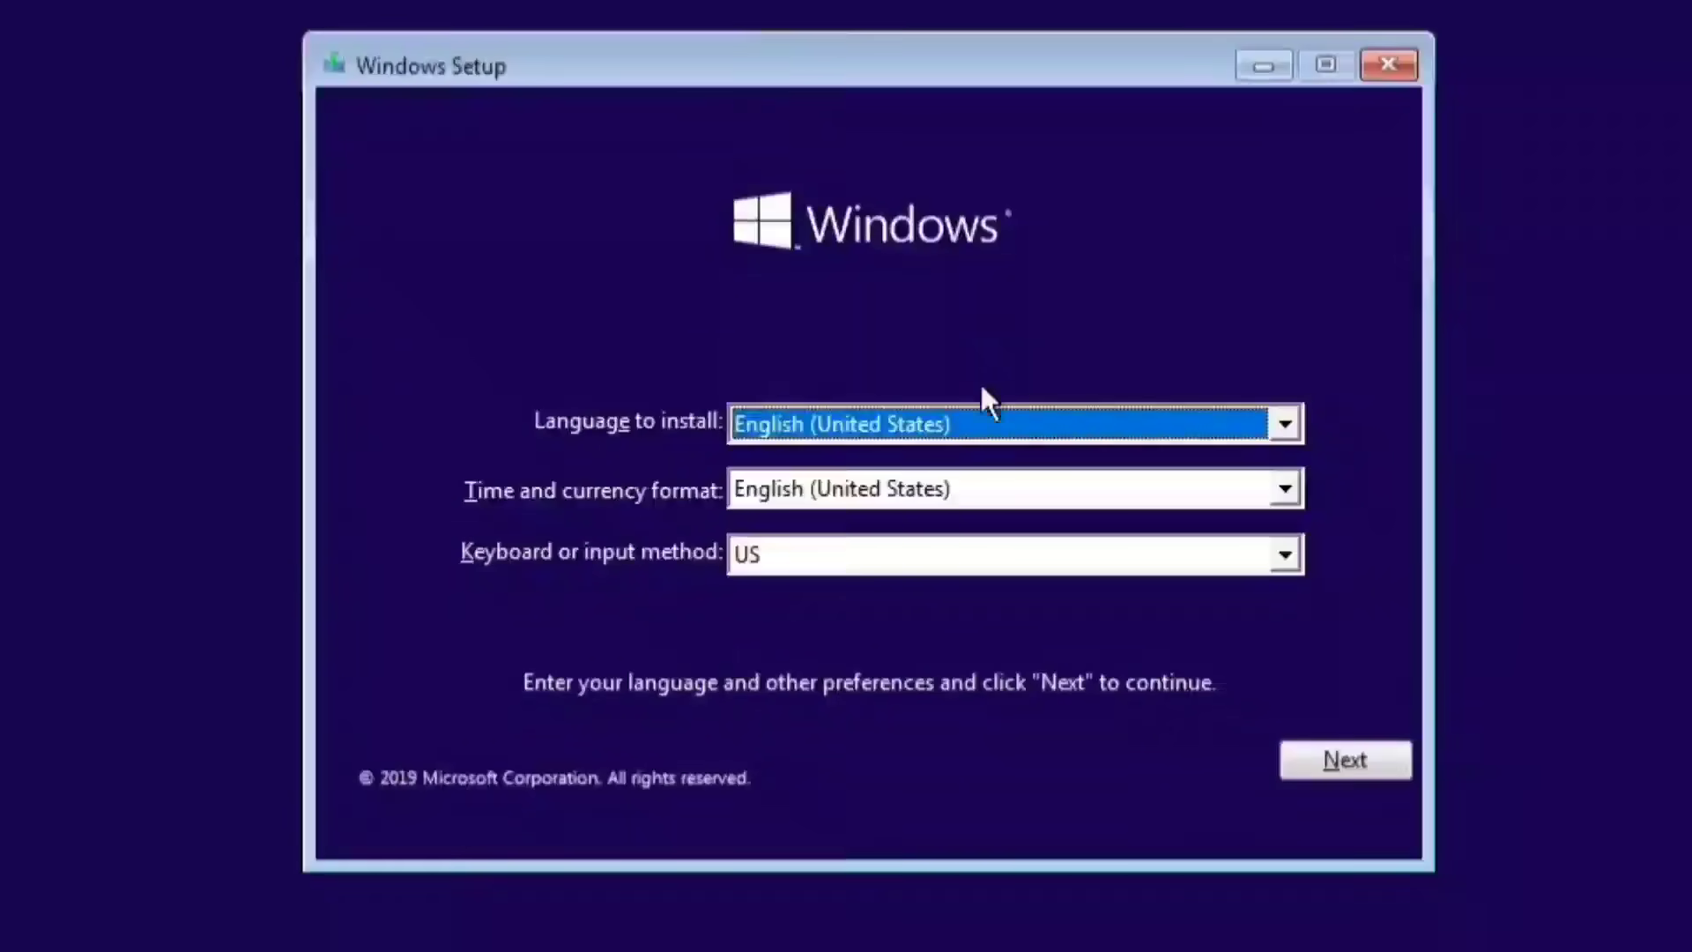
{"action": "left_click", "coordinate": [992, 428]}
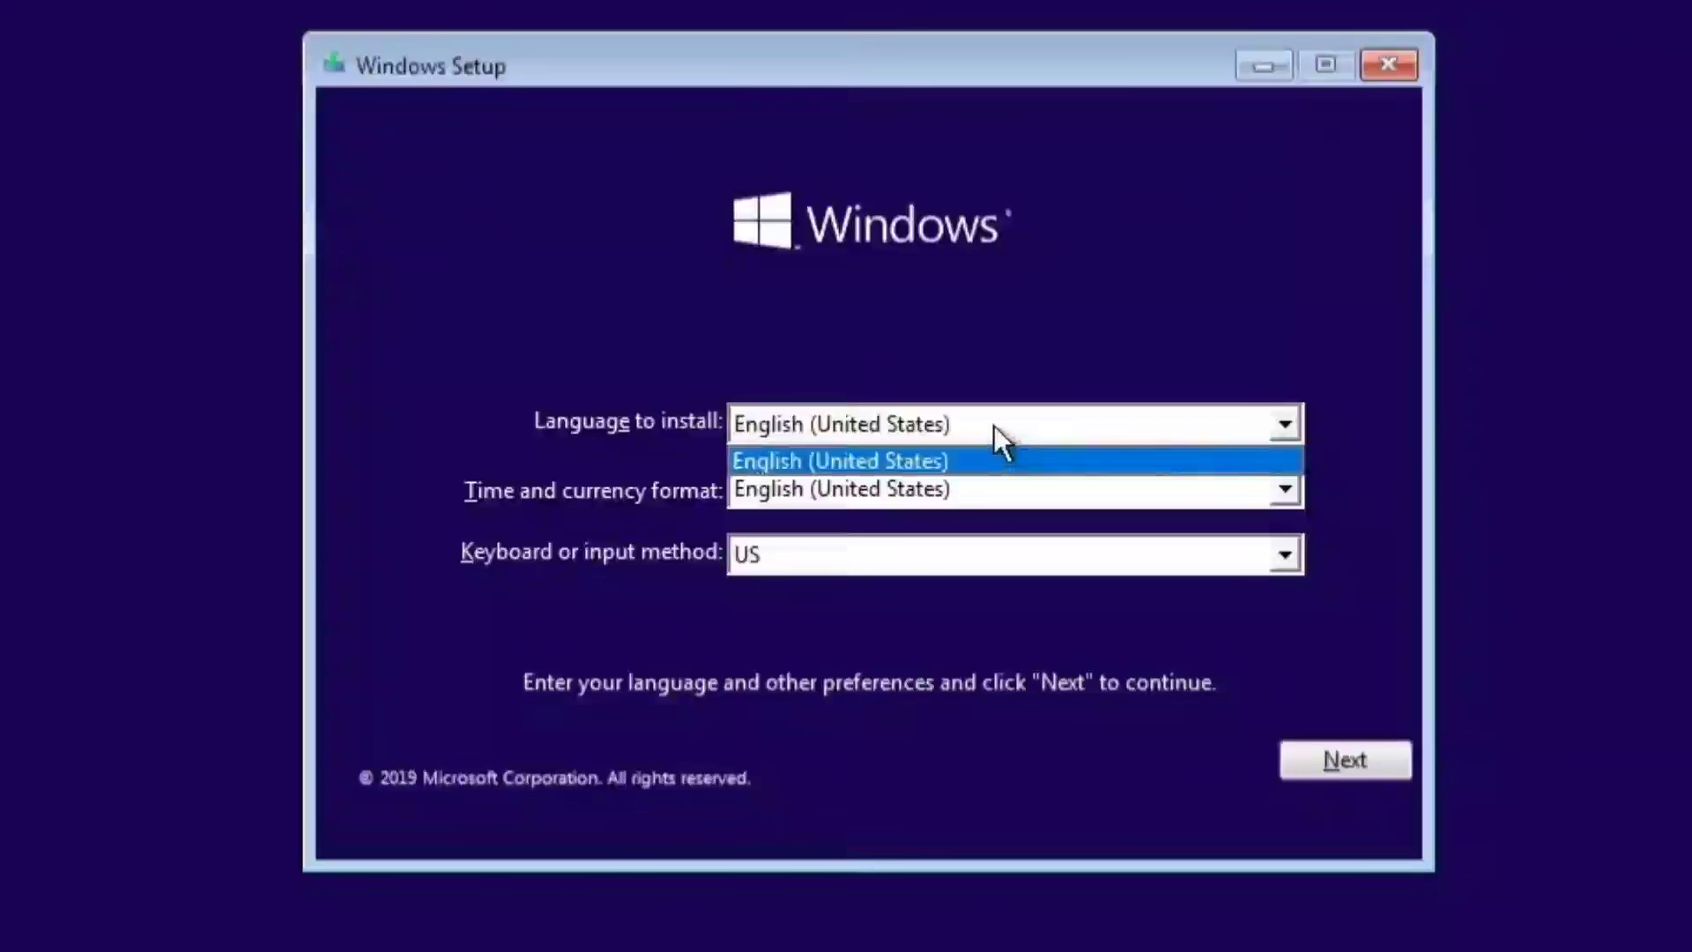
{"action": "left_click", "coordinate": [999, 418]}
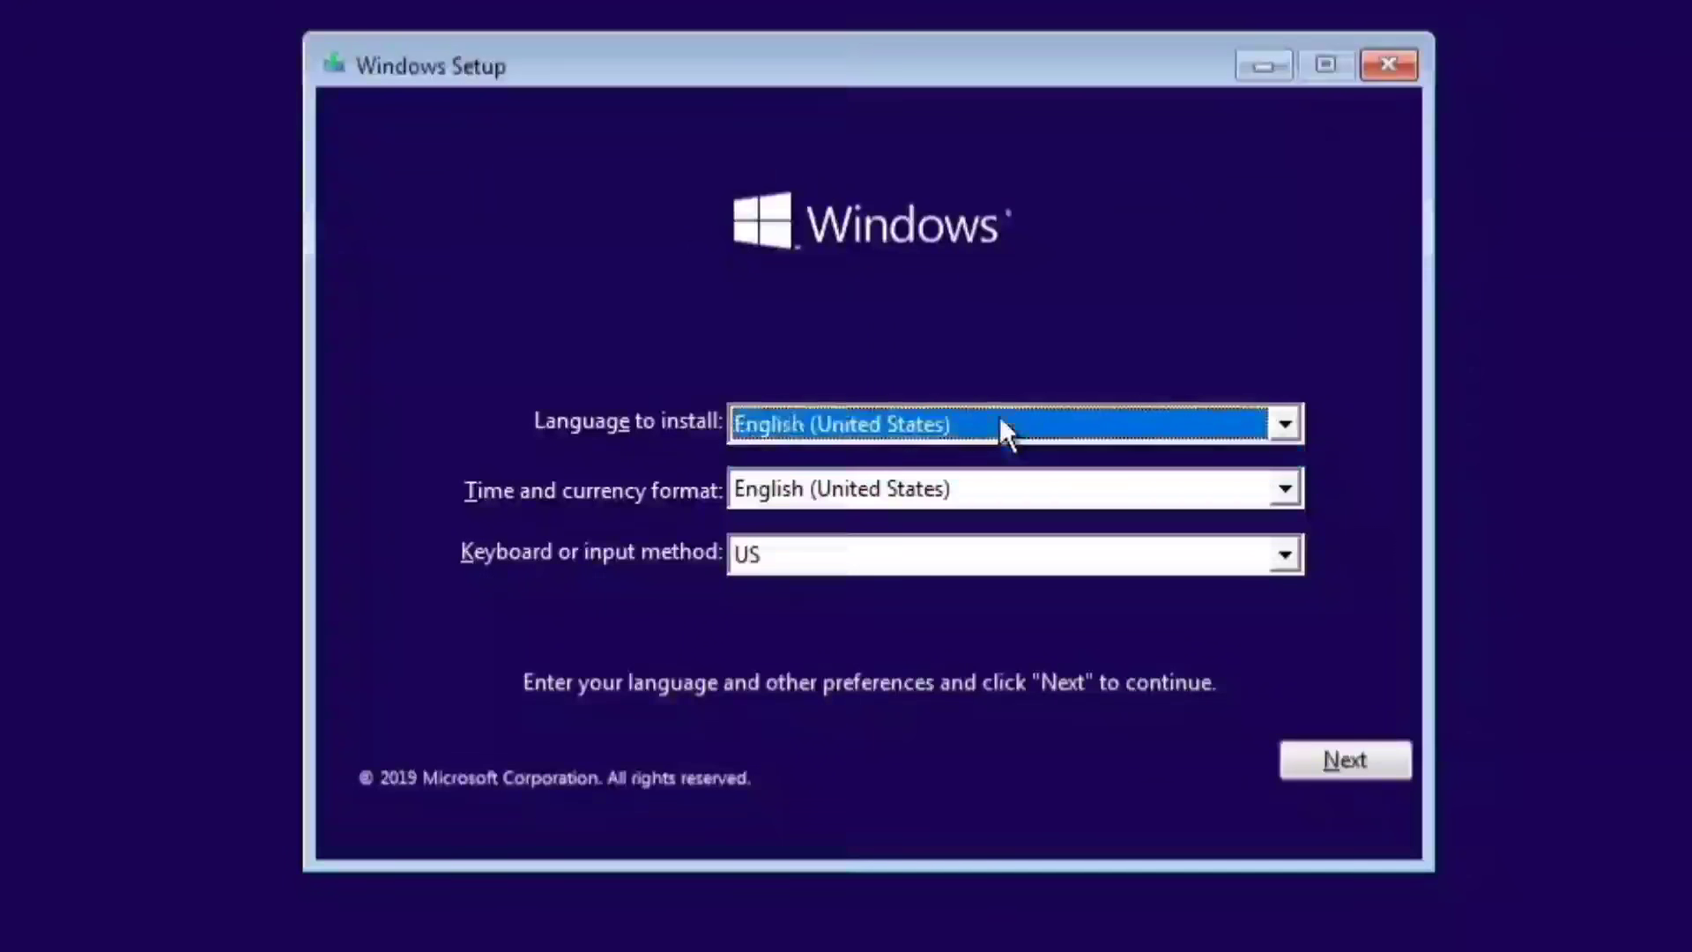
{"action": "left_click", "coordinate": [976, 490]}
{"action": "left_click", "coordinate": [976, 490]}
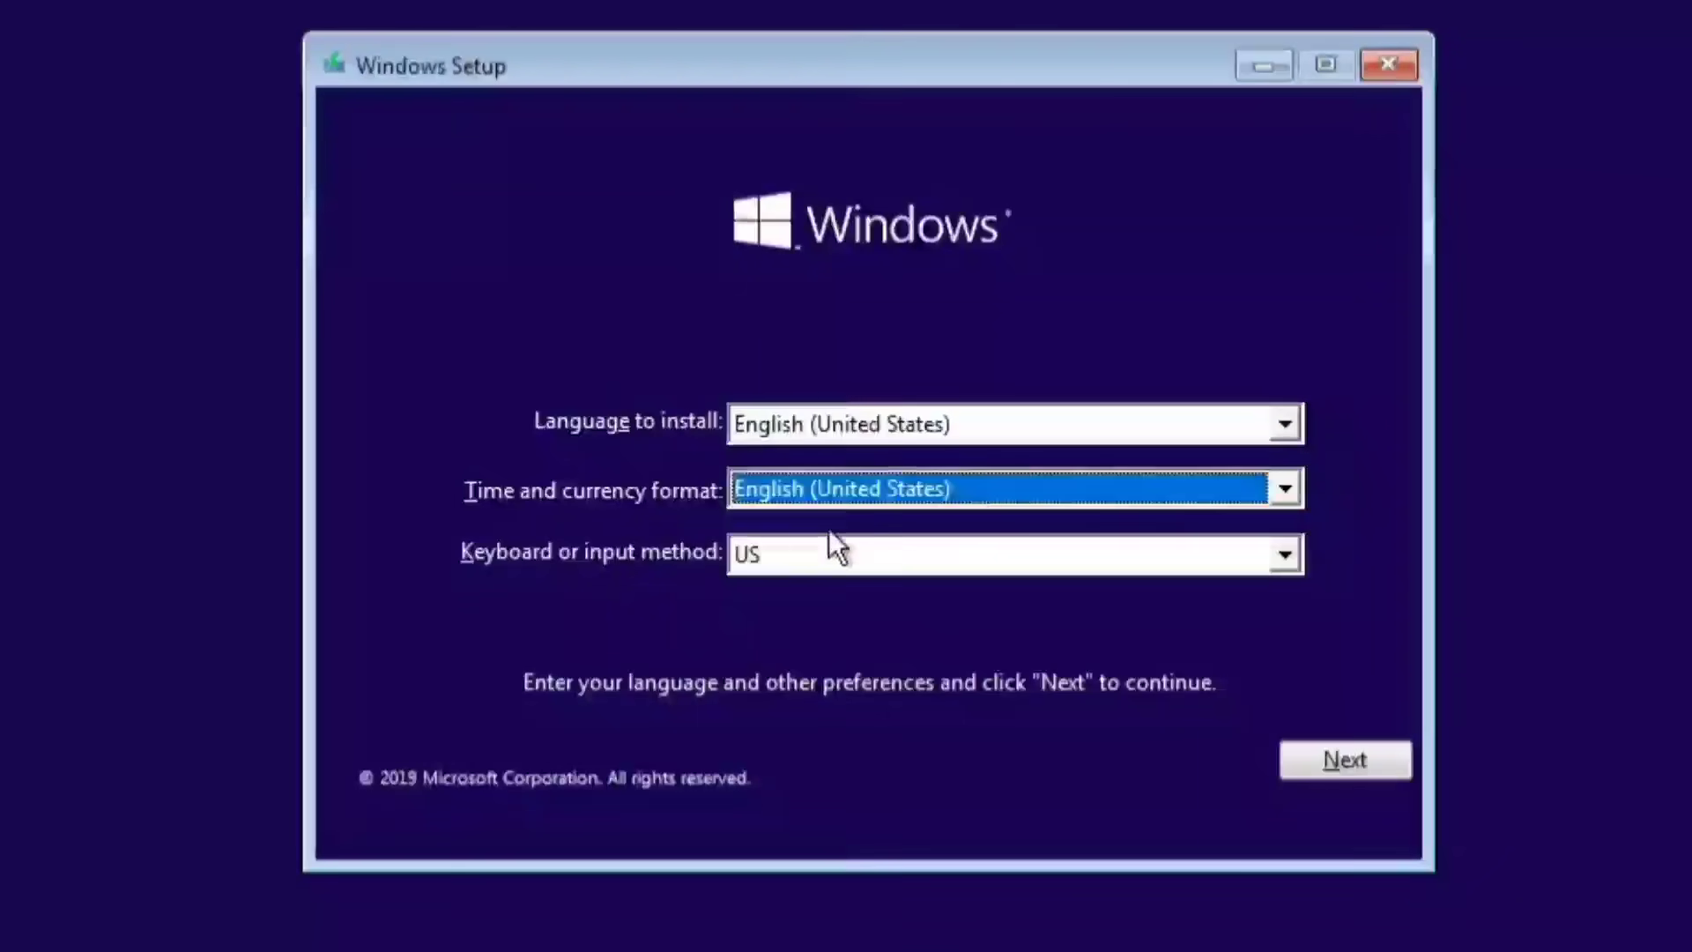
- Set the keyboard or input method to English (India)
{"action": "left_click", "coordinate": [872, 564]}
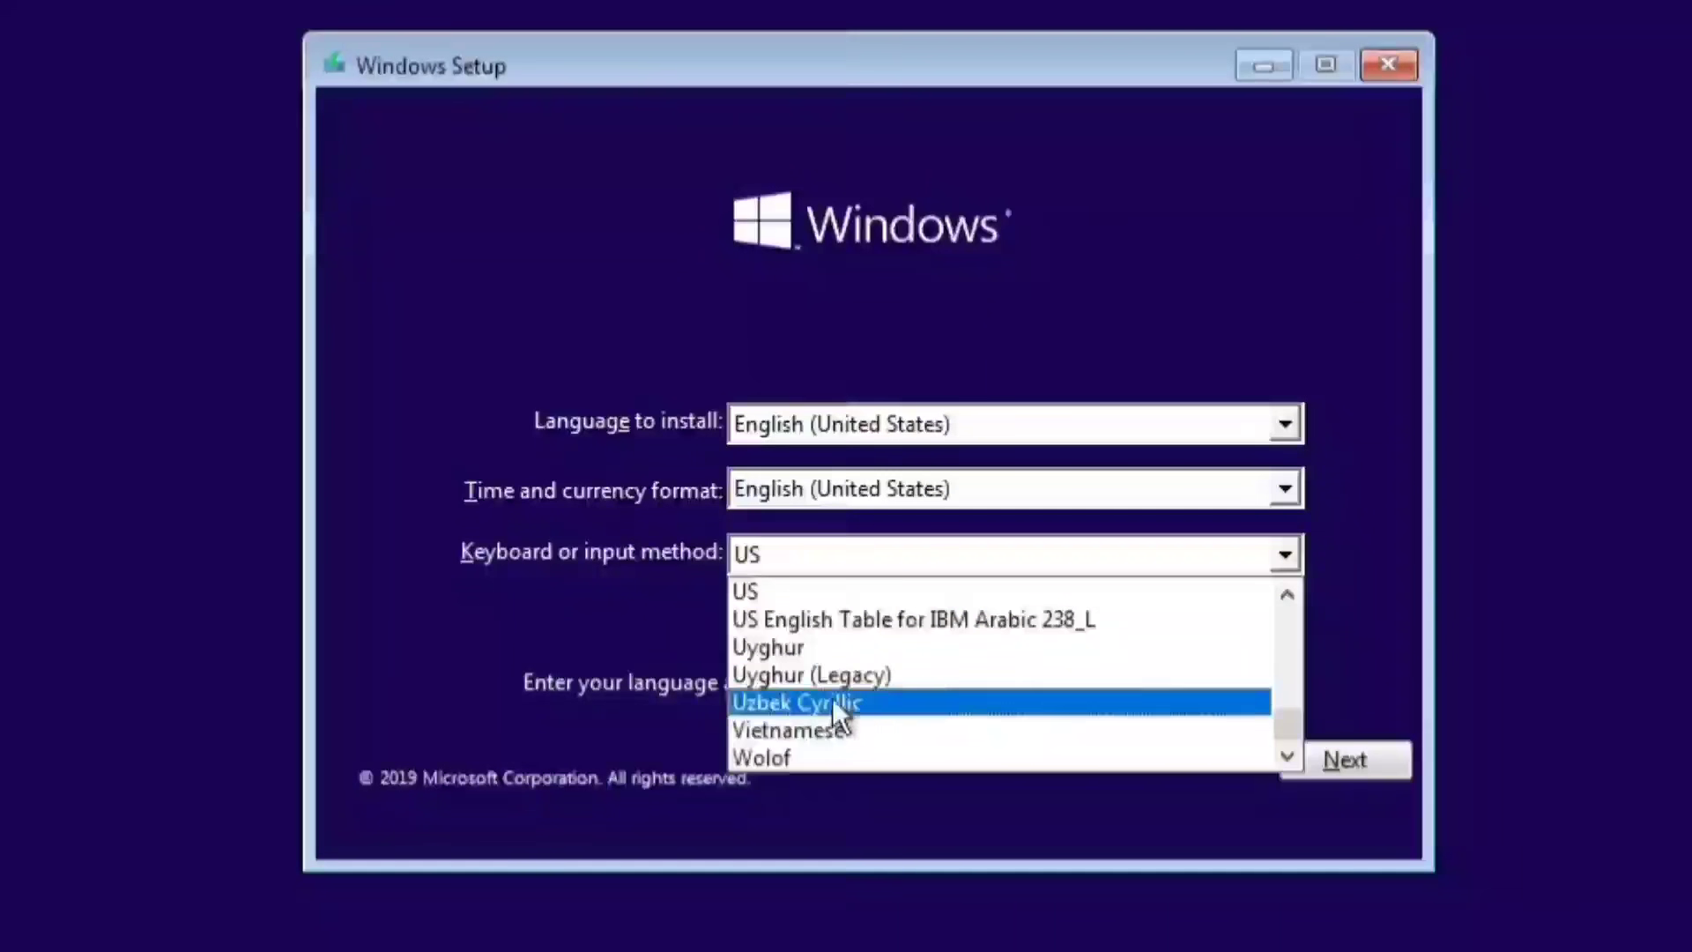
{"action": "scroll", "coordinate": [793, 669], "scroll_direction": "up", "scroll_amount": 1}
{"action": "scroll", "coordinate": [789, 662], "scroll_direction": "up", "scroll_amount": 6}
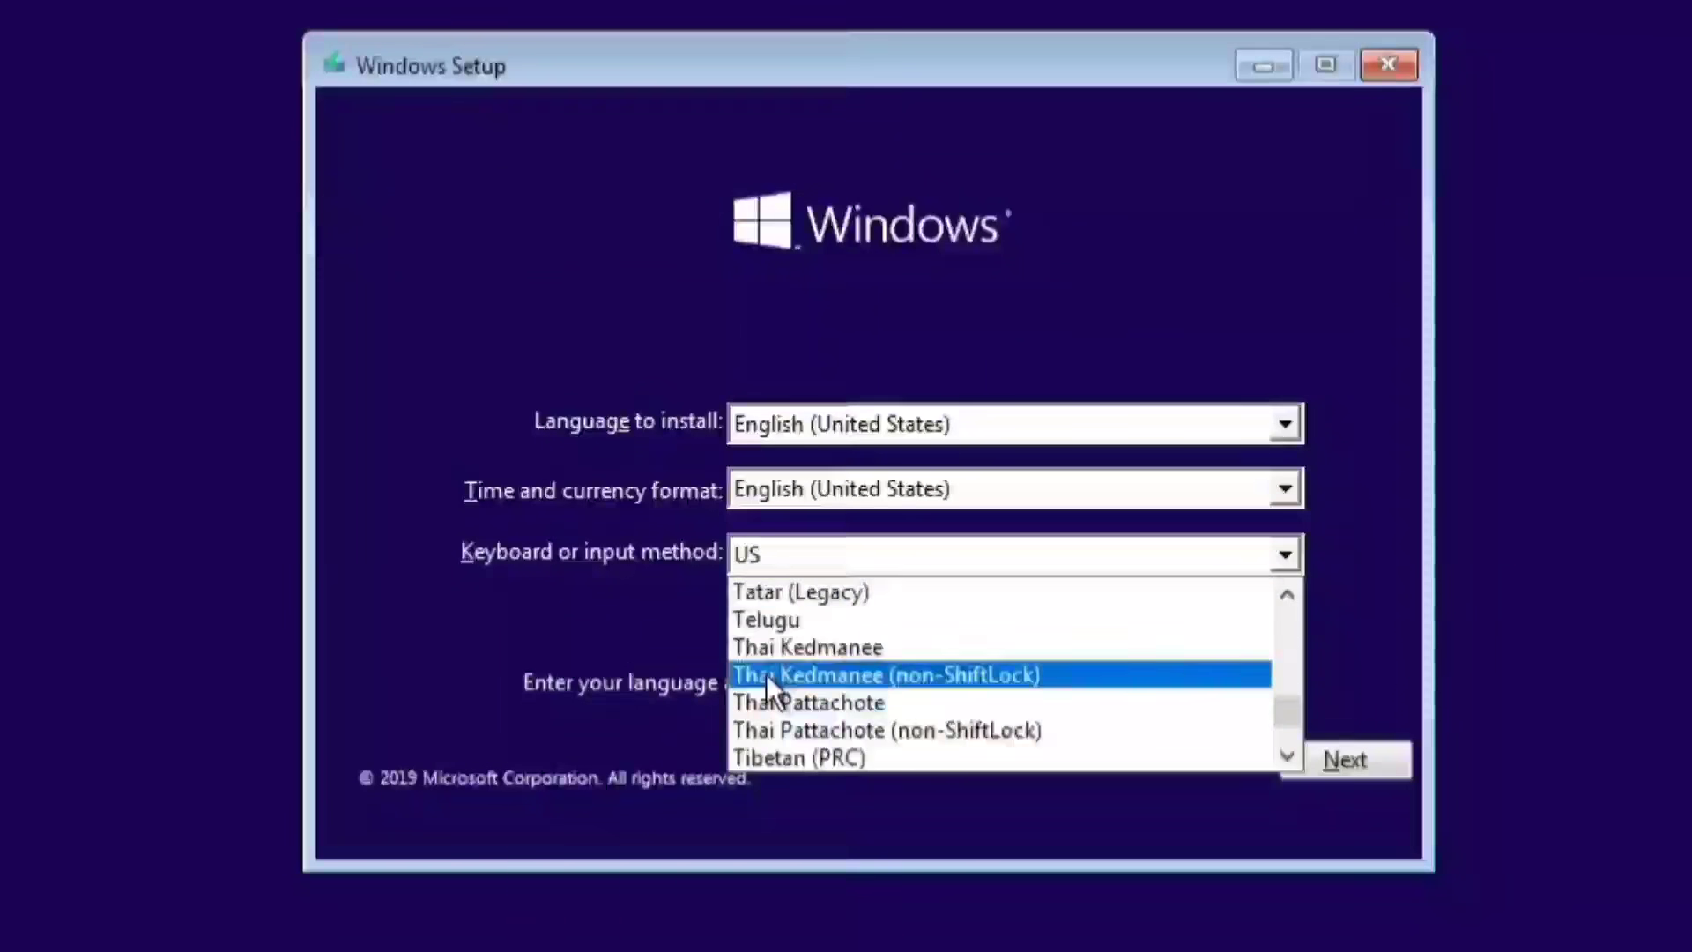
{"action": "type", "text": "ir"}
{"action": "key", "text": "i"}
{"action": "key", "text": "i"}
{"action": "key", "text": "i"}
{"action": "key", "text": "i"}
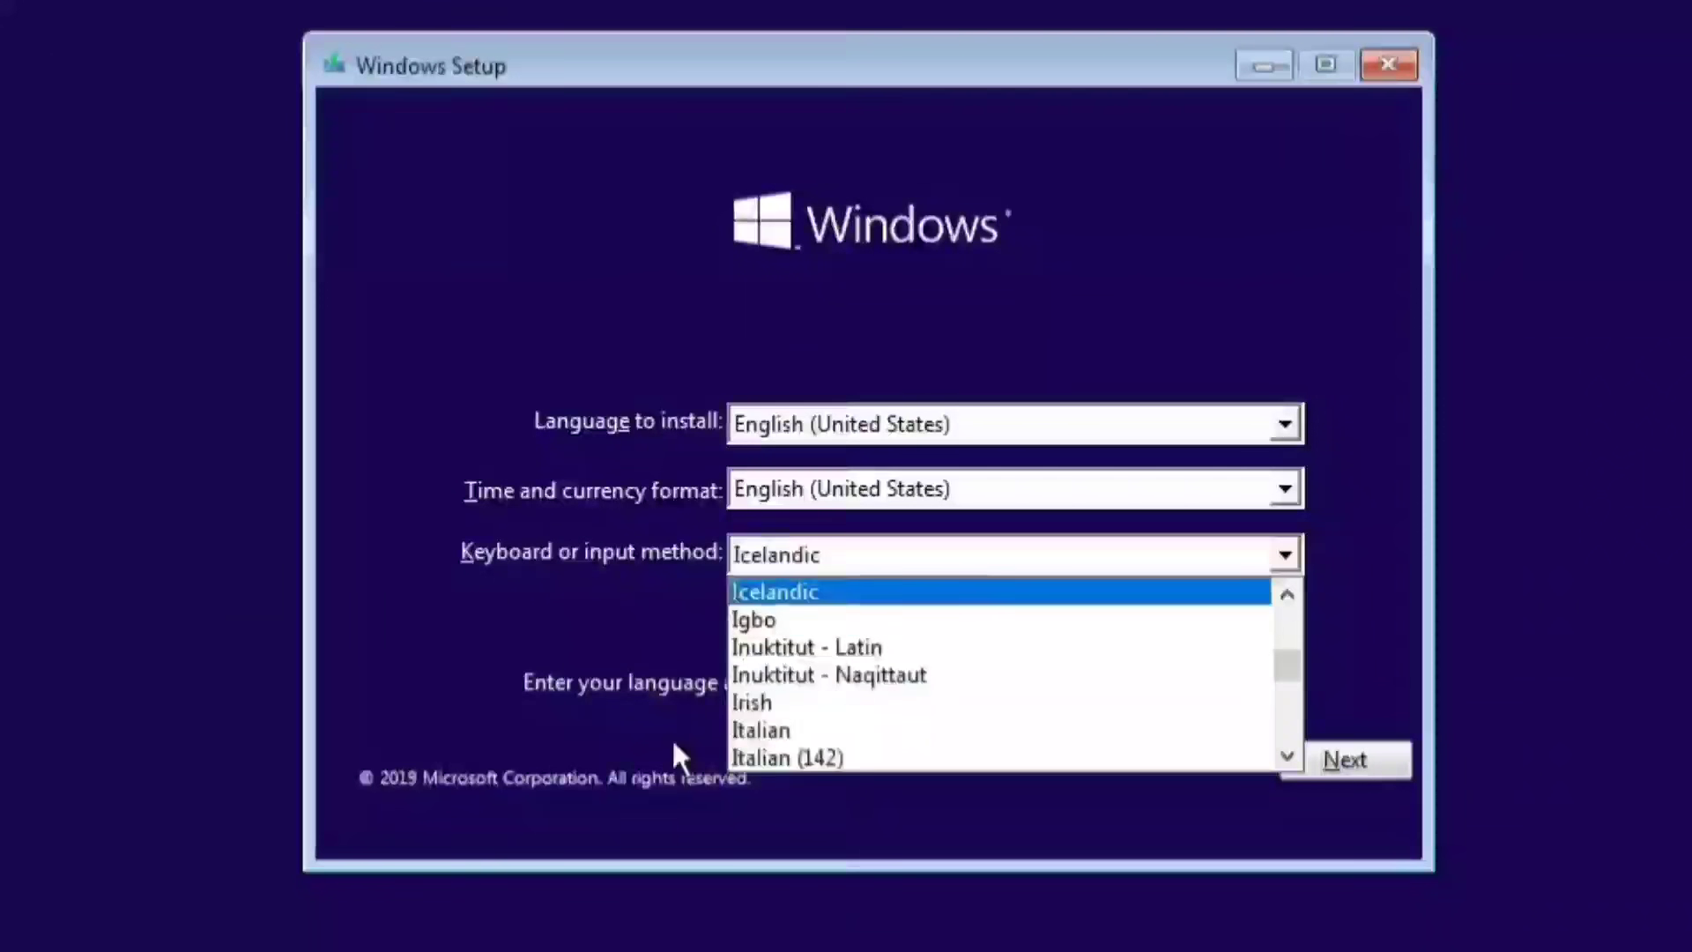
{"action": "scroll", "coordinate": [791, 701], "scroll_direction": "down", "scroll_amount": 4}
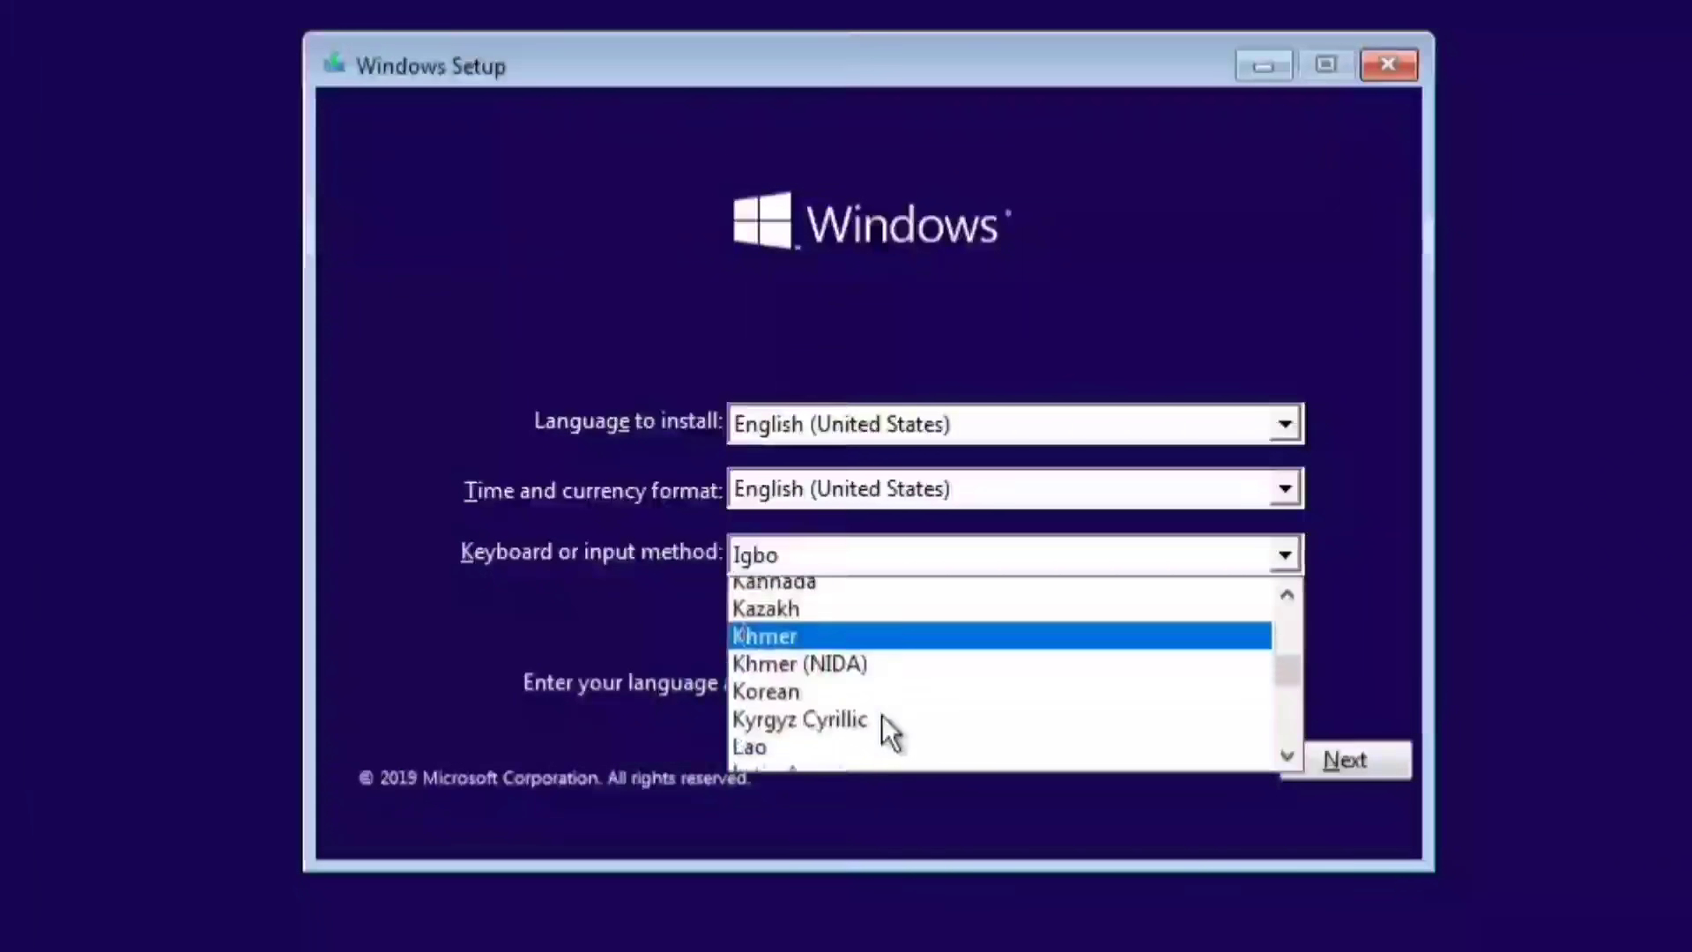
{"action": "key", "text": "e"}
{"action": "key", "text": "e"}
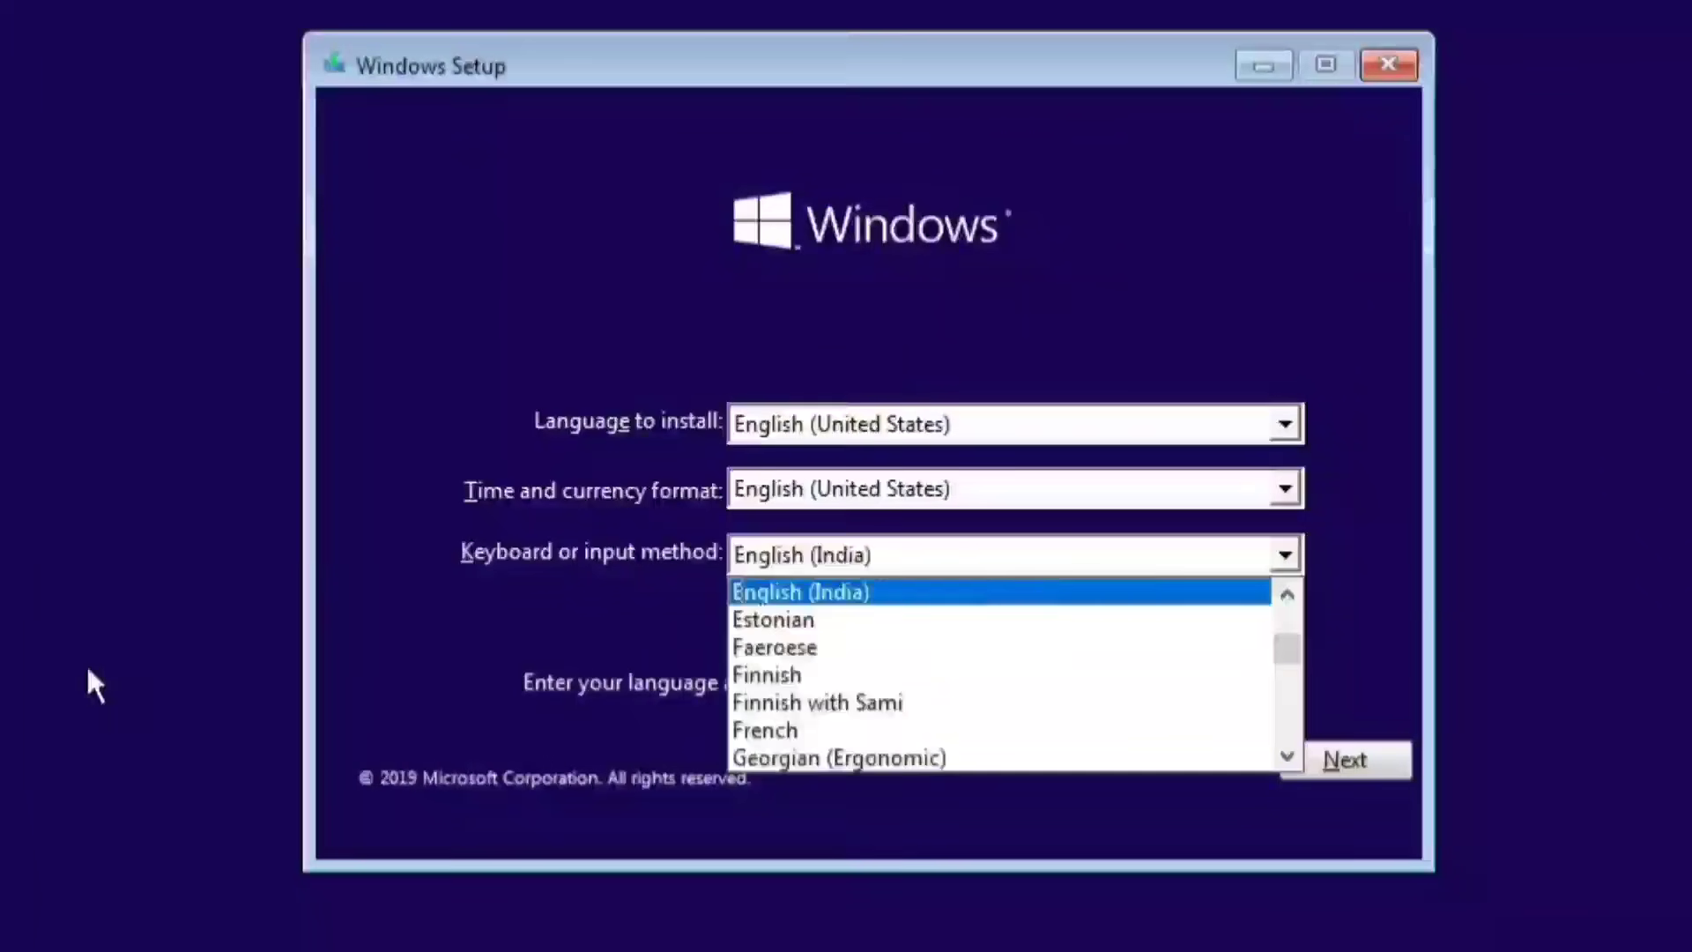
{"action": "left_click", "coordinate": [958, 597]}
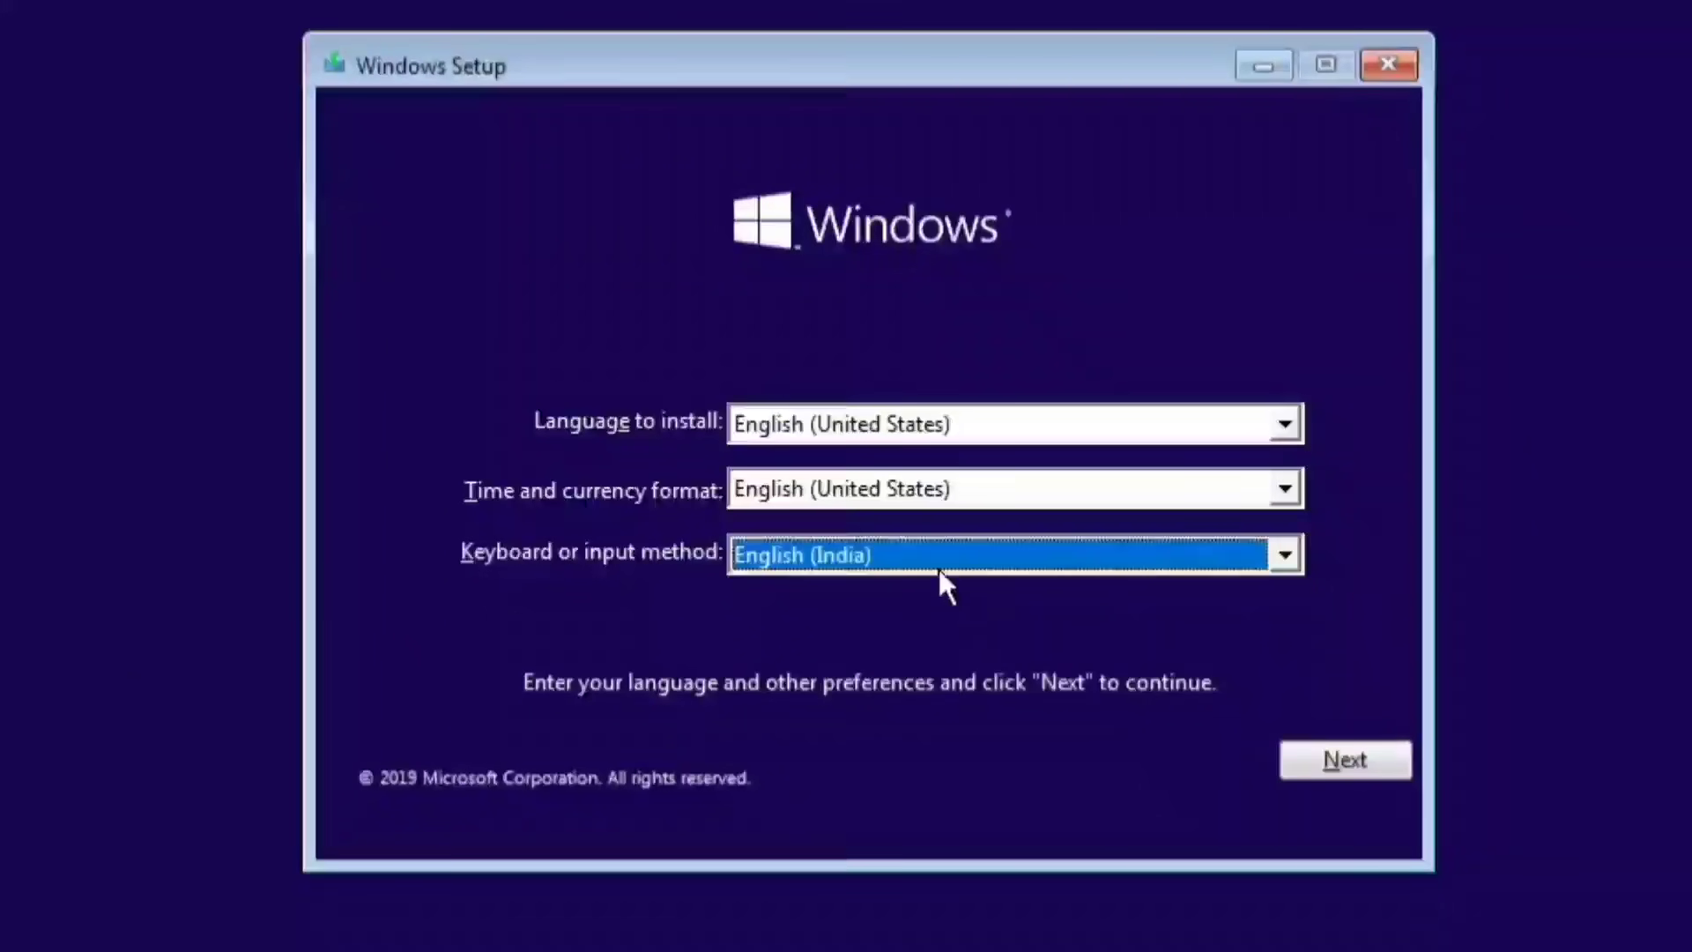
- Set the time and currency format to English (India)
{"action": "left_click", "coordinate": [906, 425]}
{"action": "left_click", "coordinate": [905, 426]}
{"action": "left_click", "coordinate": [883, 492]}
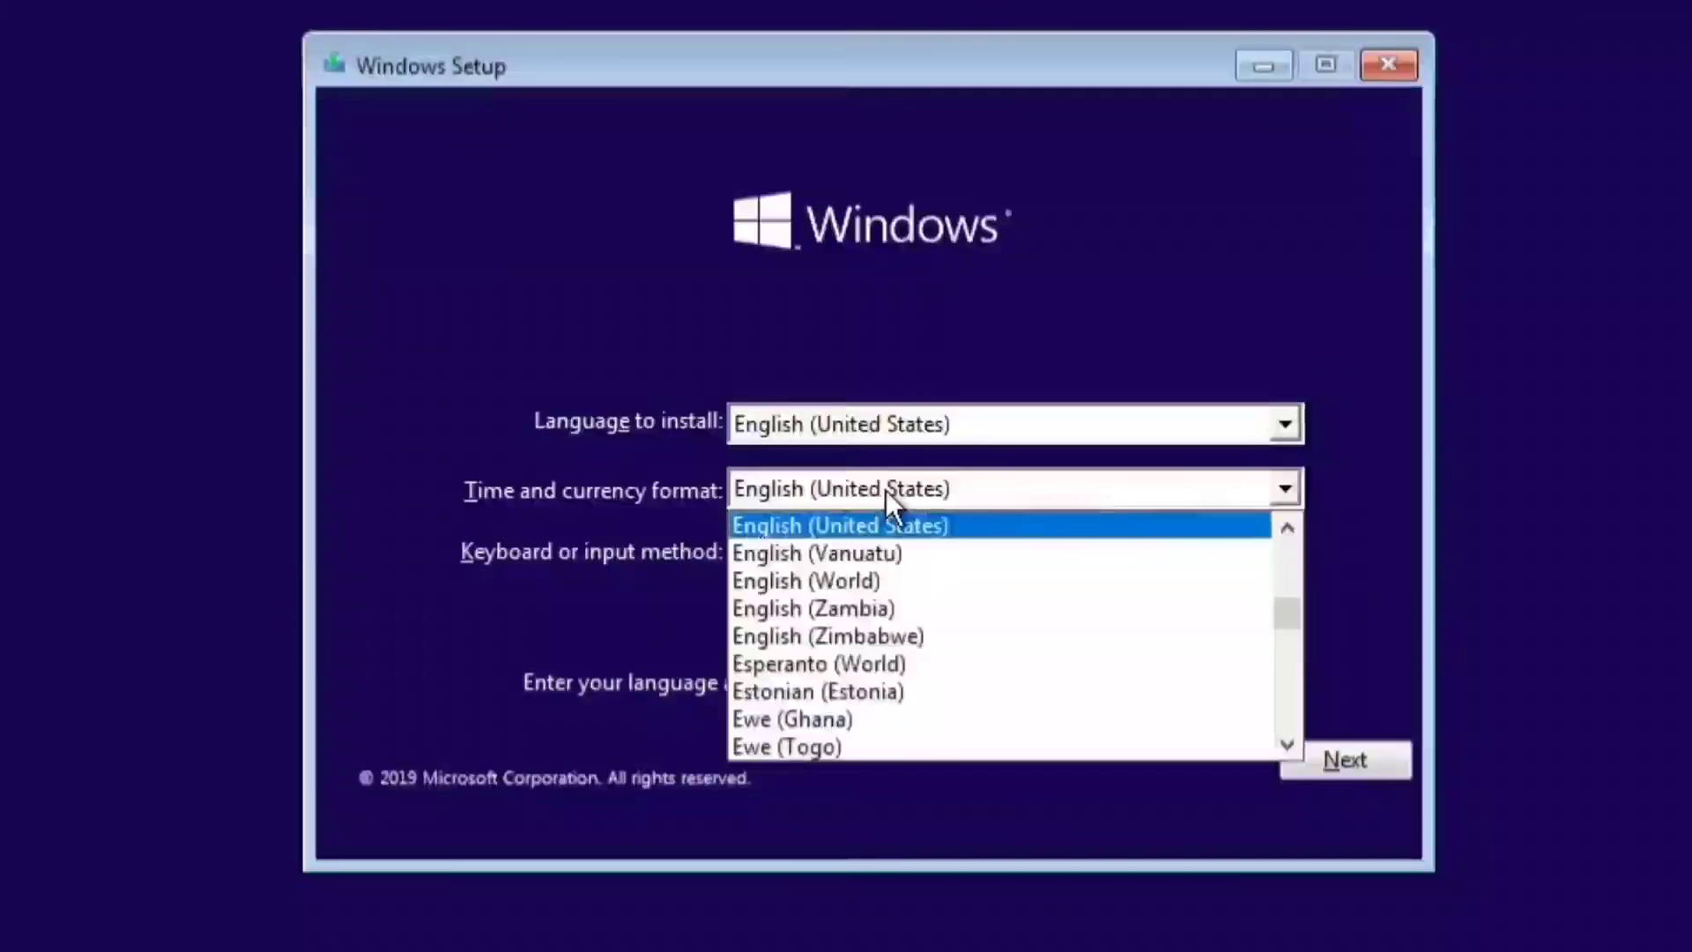
{"action": "scroll", "coordinate": [861, 582], "scroll_direction": "up", "scroll_amount": 2}
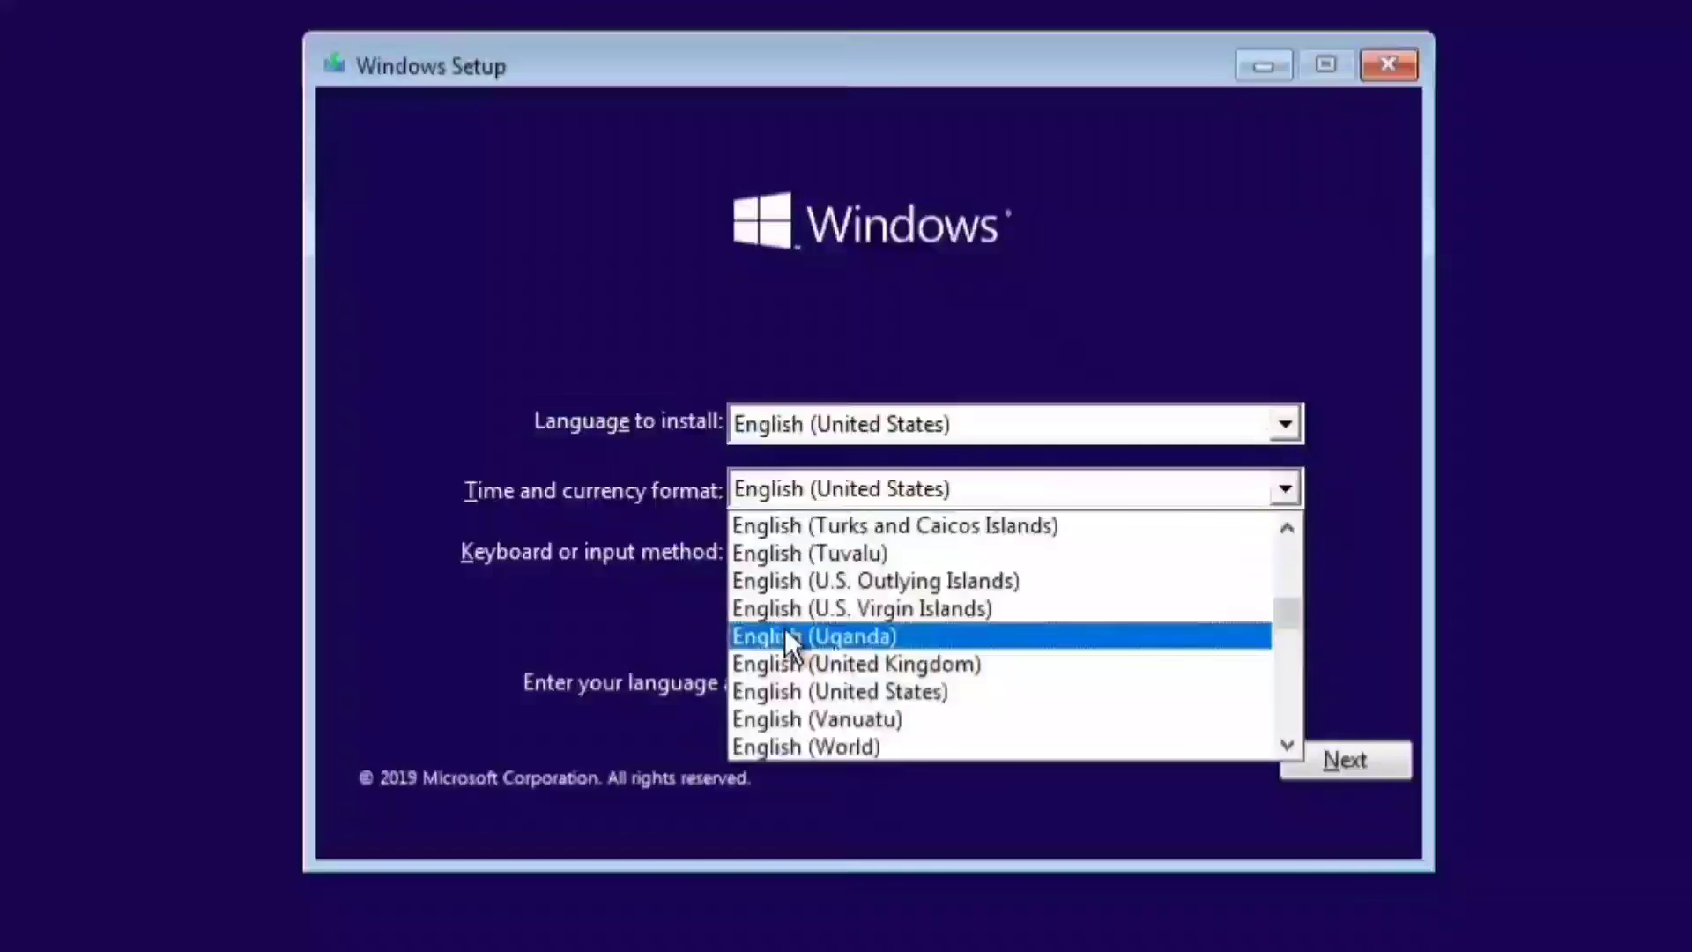
{"action": "scroll", "coordinate": [680, 652], "scroll_direction": "up", "scroll_amount": 10}
{"action": "key", "text": "Down"}
{"action": "key", "text": "Down"}
{"action": "key", "text": "Down"}
{"action": "key", "text": "Down"}
{"action": "key", "text": "Down"}
{"action": "key", "text": "Down"}
{"action": "key", "text": "Down"}
{"action": "key", "text": "Down"}
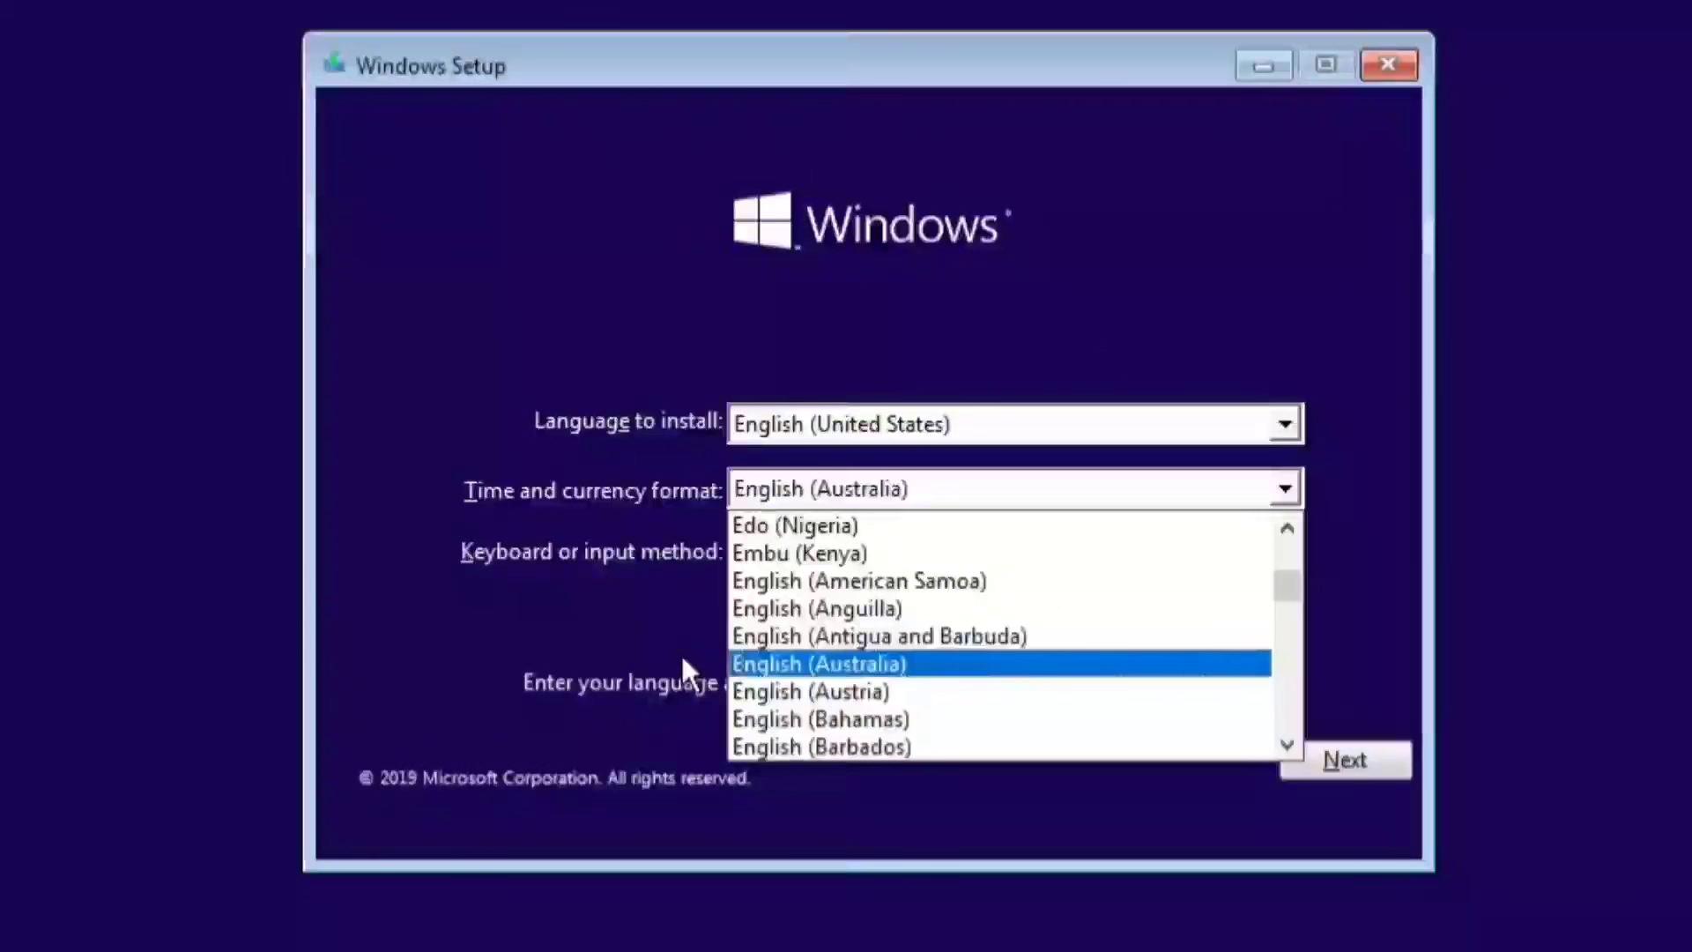
{"action": "key", "text": "Down"}
{"action": "key", "text": "Down"}
{"action": "key", "text": "Down"}
{"action": "key", "text": "Down"}
{"action": "key", "text": "Down"}
{"action": "key", "text": "Down"}
{"action": "key", "text": "Down"}
{"action": "key", "text": "Down"}
{"action": "key", "text": "Down"}
{"action": "key", "text": "Down"}
{"action": "key", "text": "Down"}
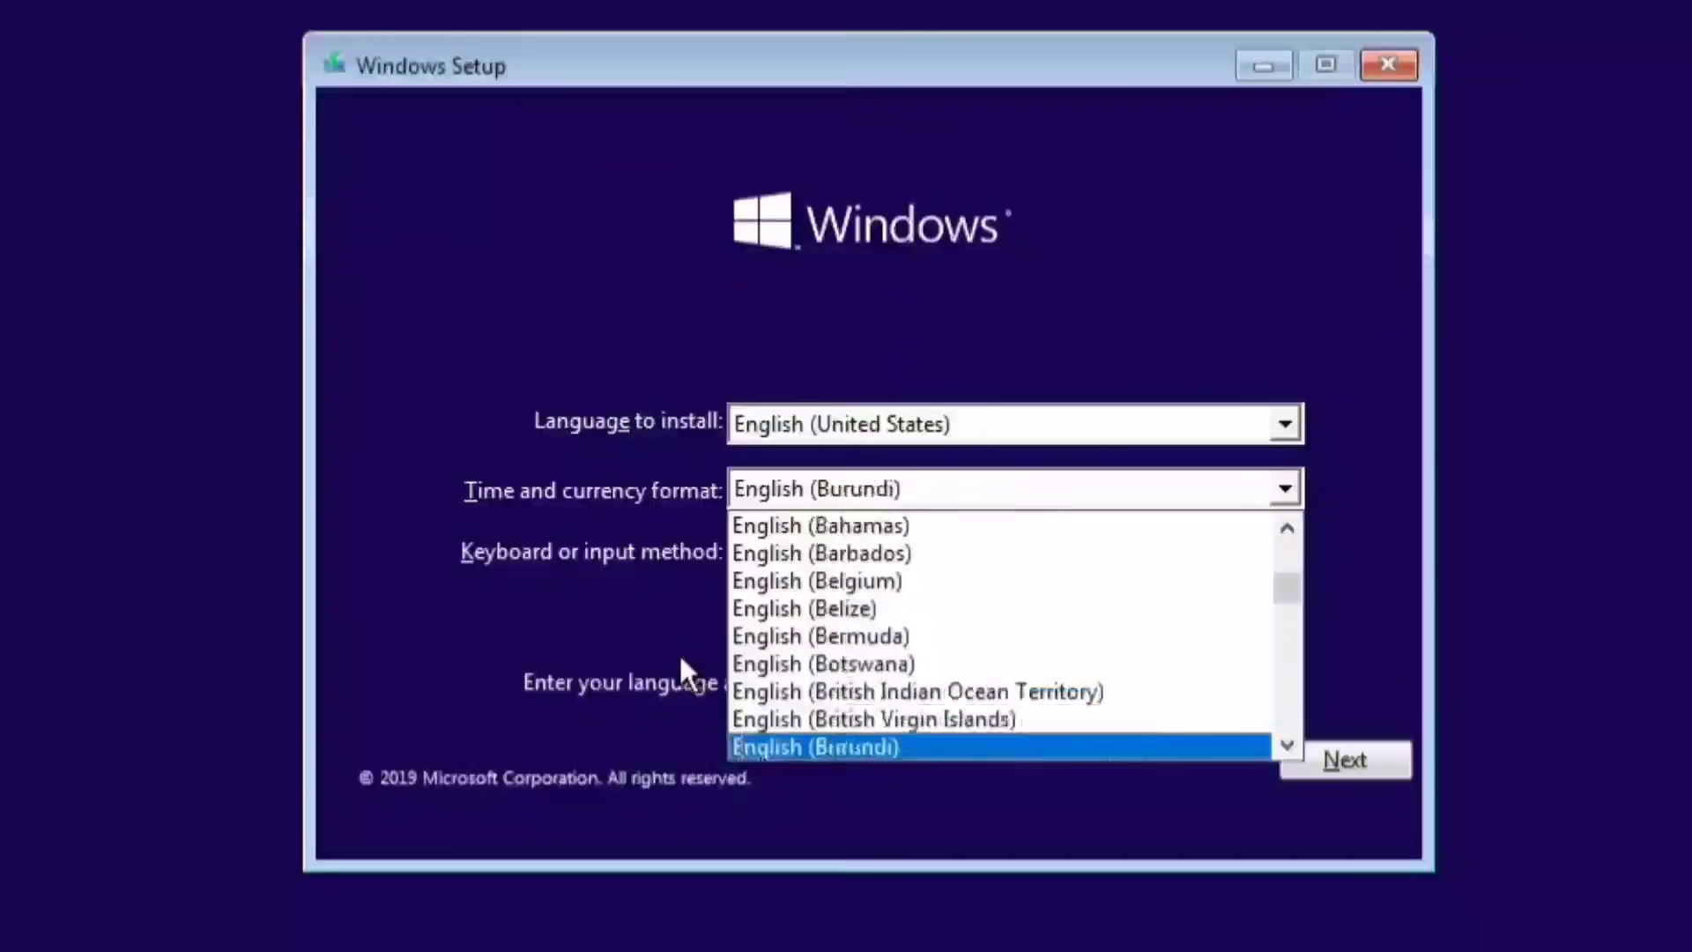
{"action": "key", "text": "Down"}
{"action": "key", "text": "Down"}
{"action": "key", "text": "Down"}
{"action": "key", "text": "Down"}
{"action": "key", "text": "Down"}
{"action": "key", "text": "Down"}
{"action": "key", "text": "Down"}
{"action": "key", "text": "Down"}
{"action": "key", "text": "Down"}
{"action": "key", "text": "Down"}
{"action": "key", "text": "Down"}
{"action": "key", "text": "Down"}
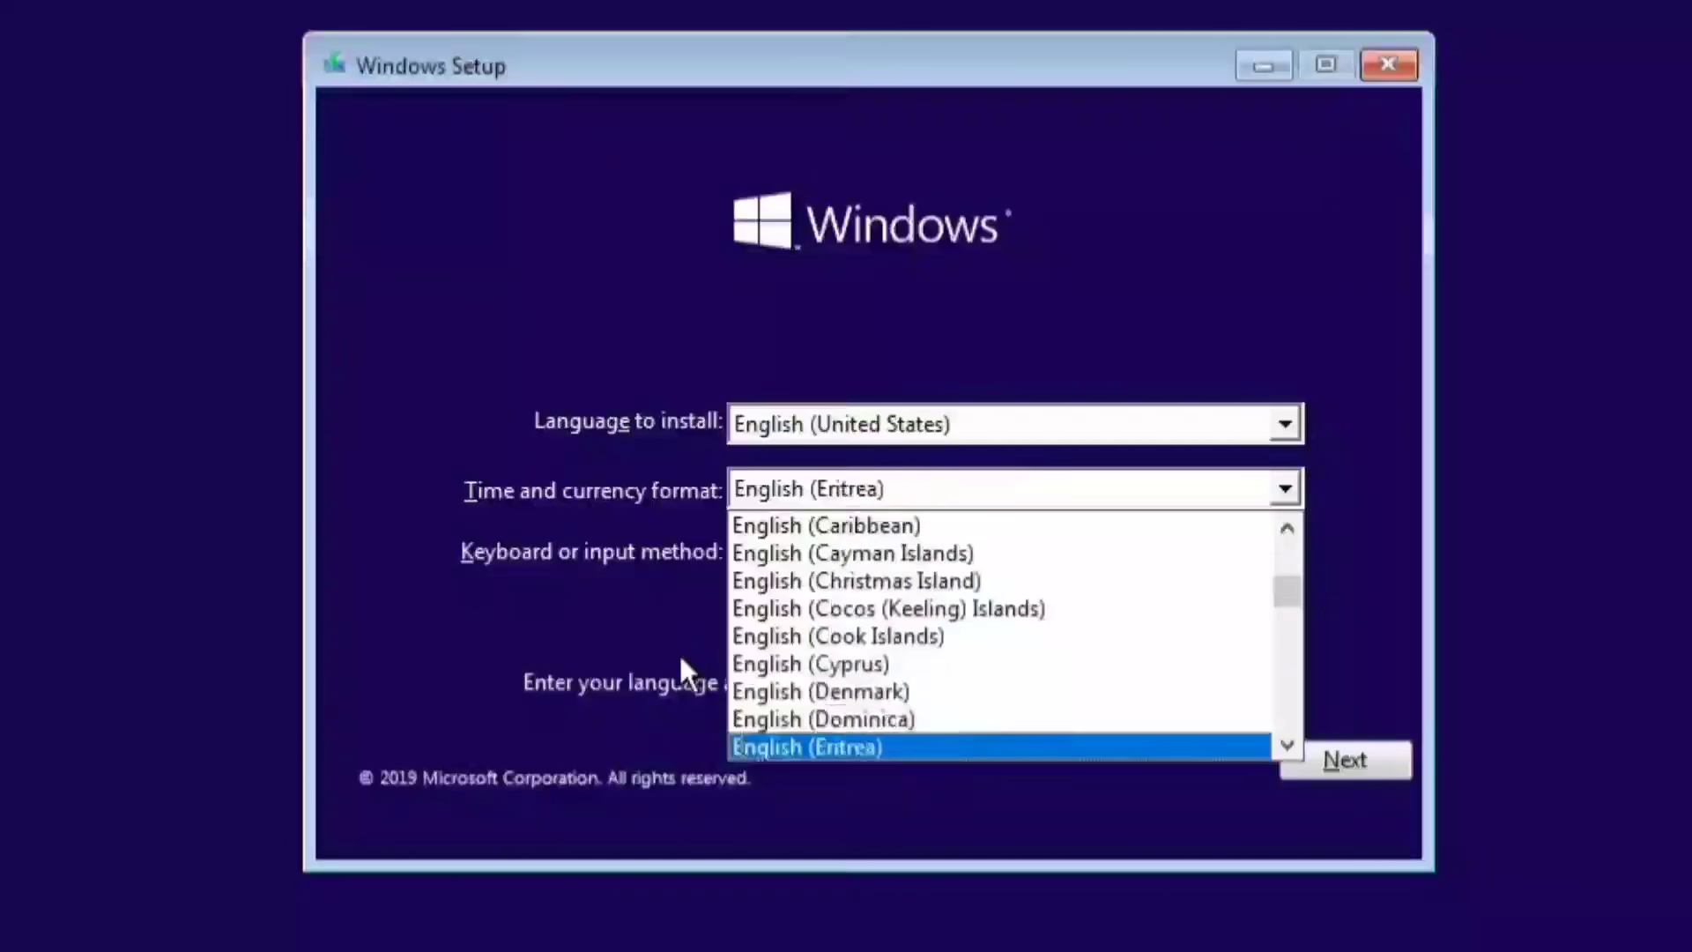
{"action": "key", "text": "Down"}
{"action": "key", "text": "Down"}
{"action": "key", "text": "Down"}
{"action": "key", "text": "Down"}
{"action": "key", "text": "Down"}
{"action": "key", "text": "Down"}
{"action": "key", "text": "Down"}
{"action": "key", "text": "Down"}
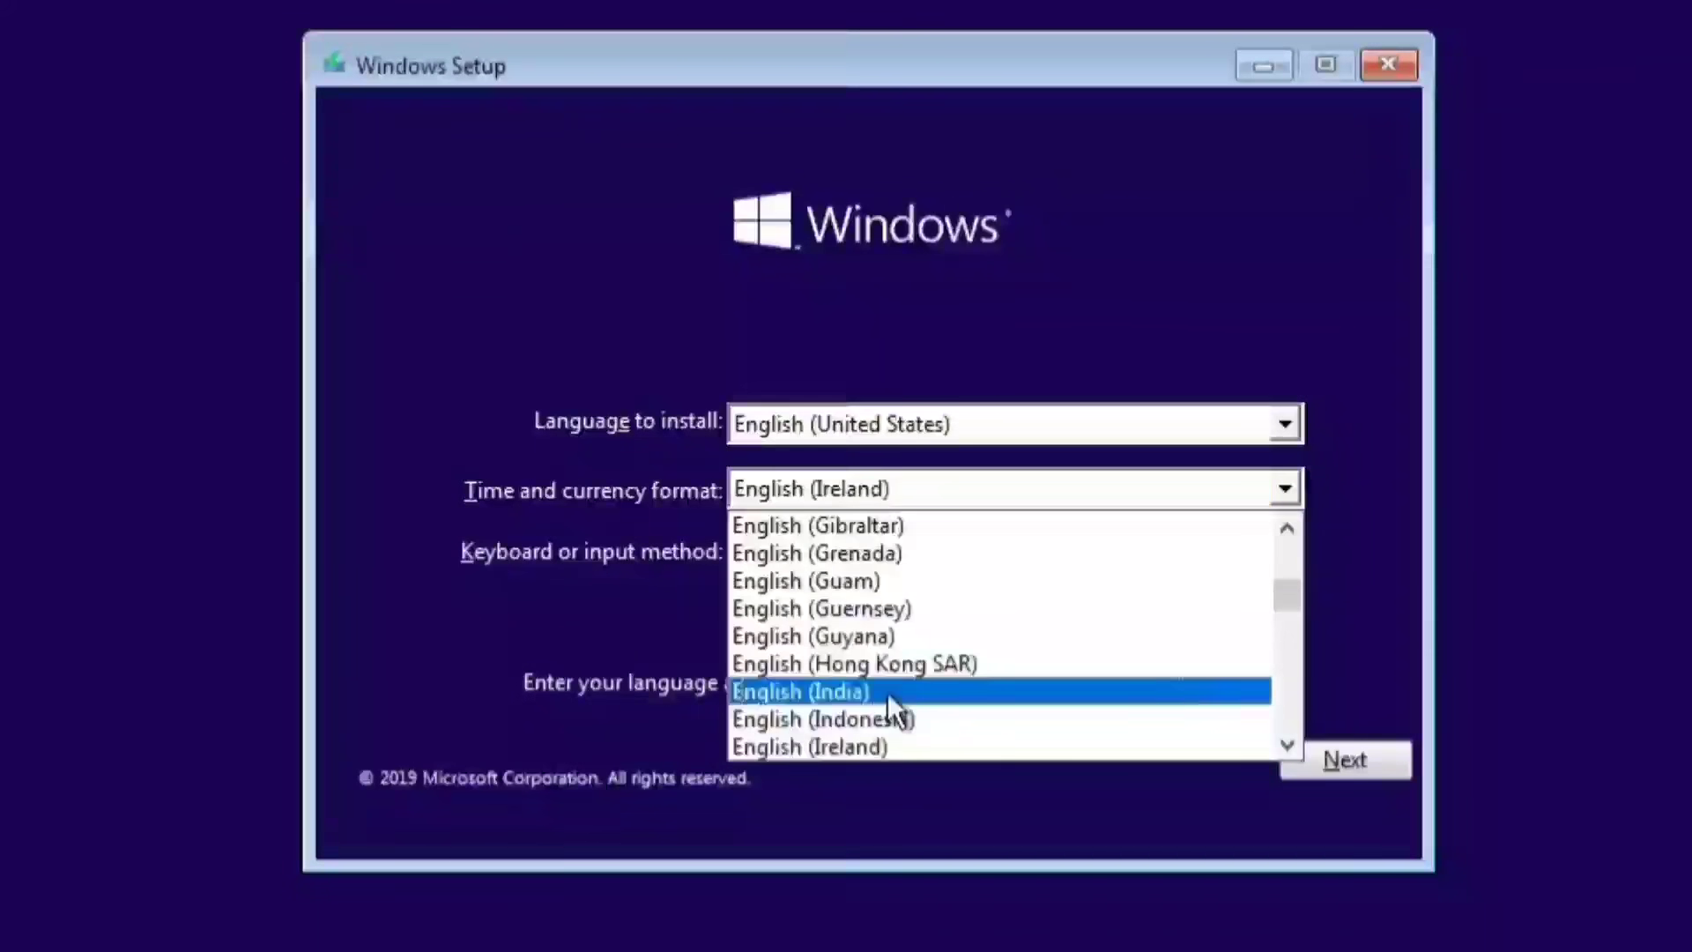
{"action": "left_click", "coordinate": [886, 692]}
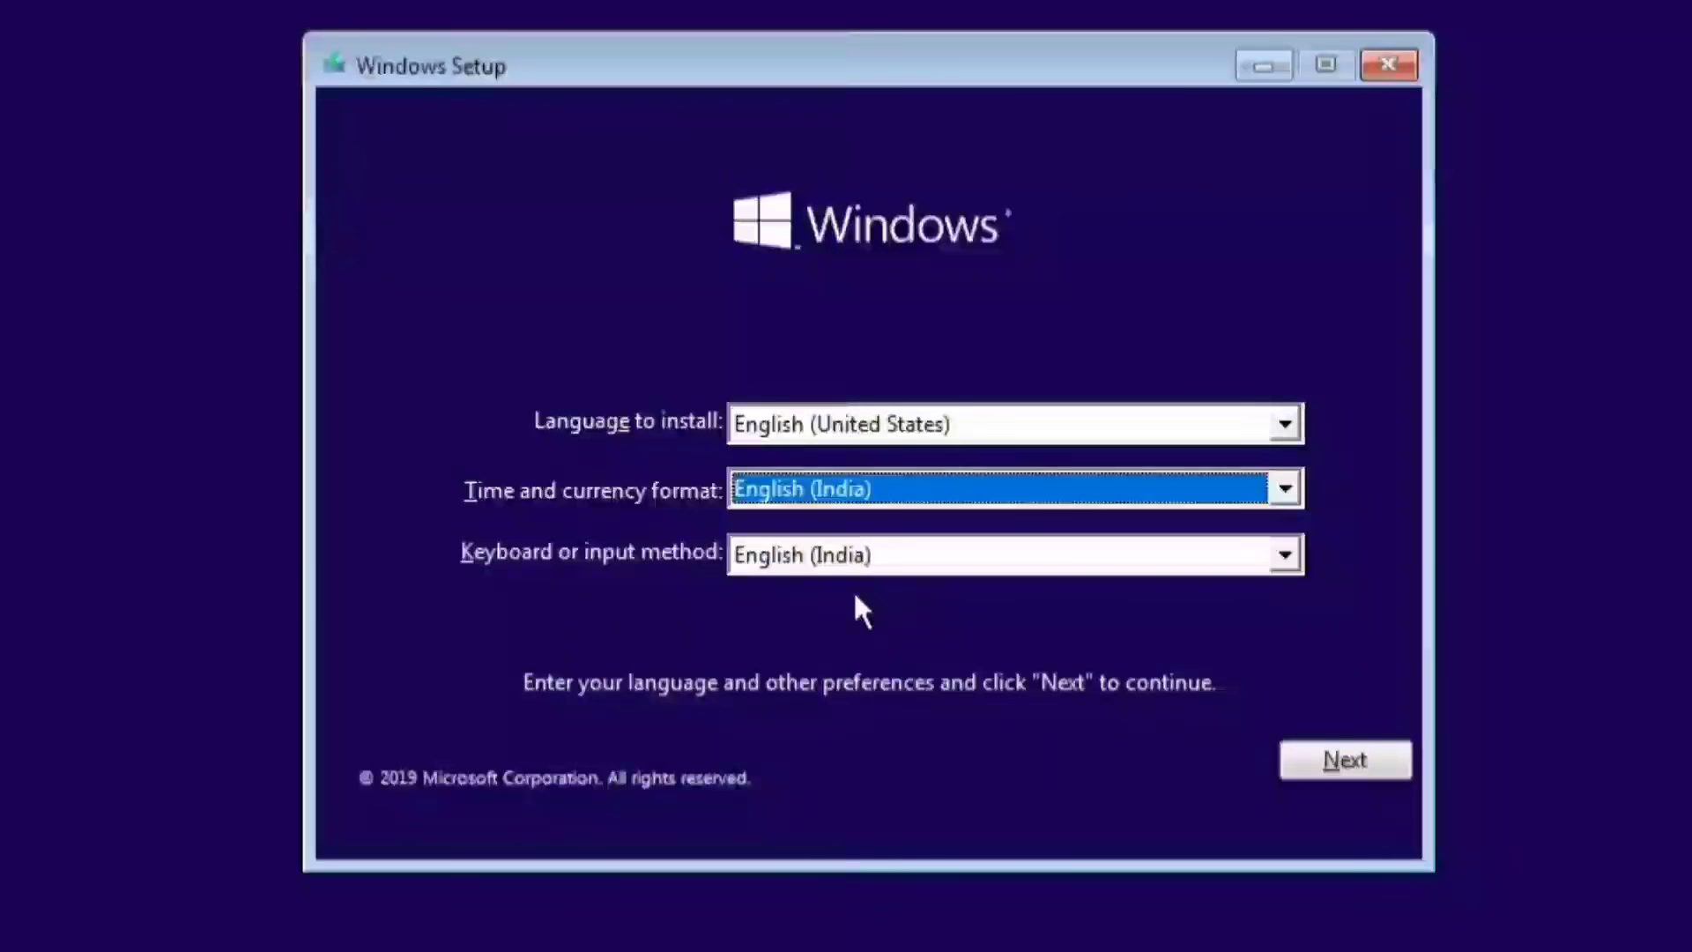
- Accept the language and regional preferences and start the Windows installation
{"action": "left_click", "coordinate": [932, 425]}
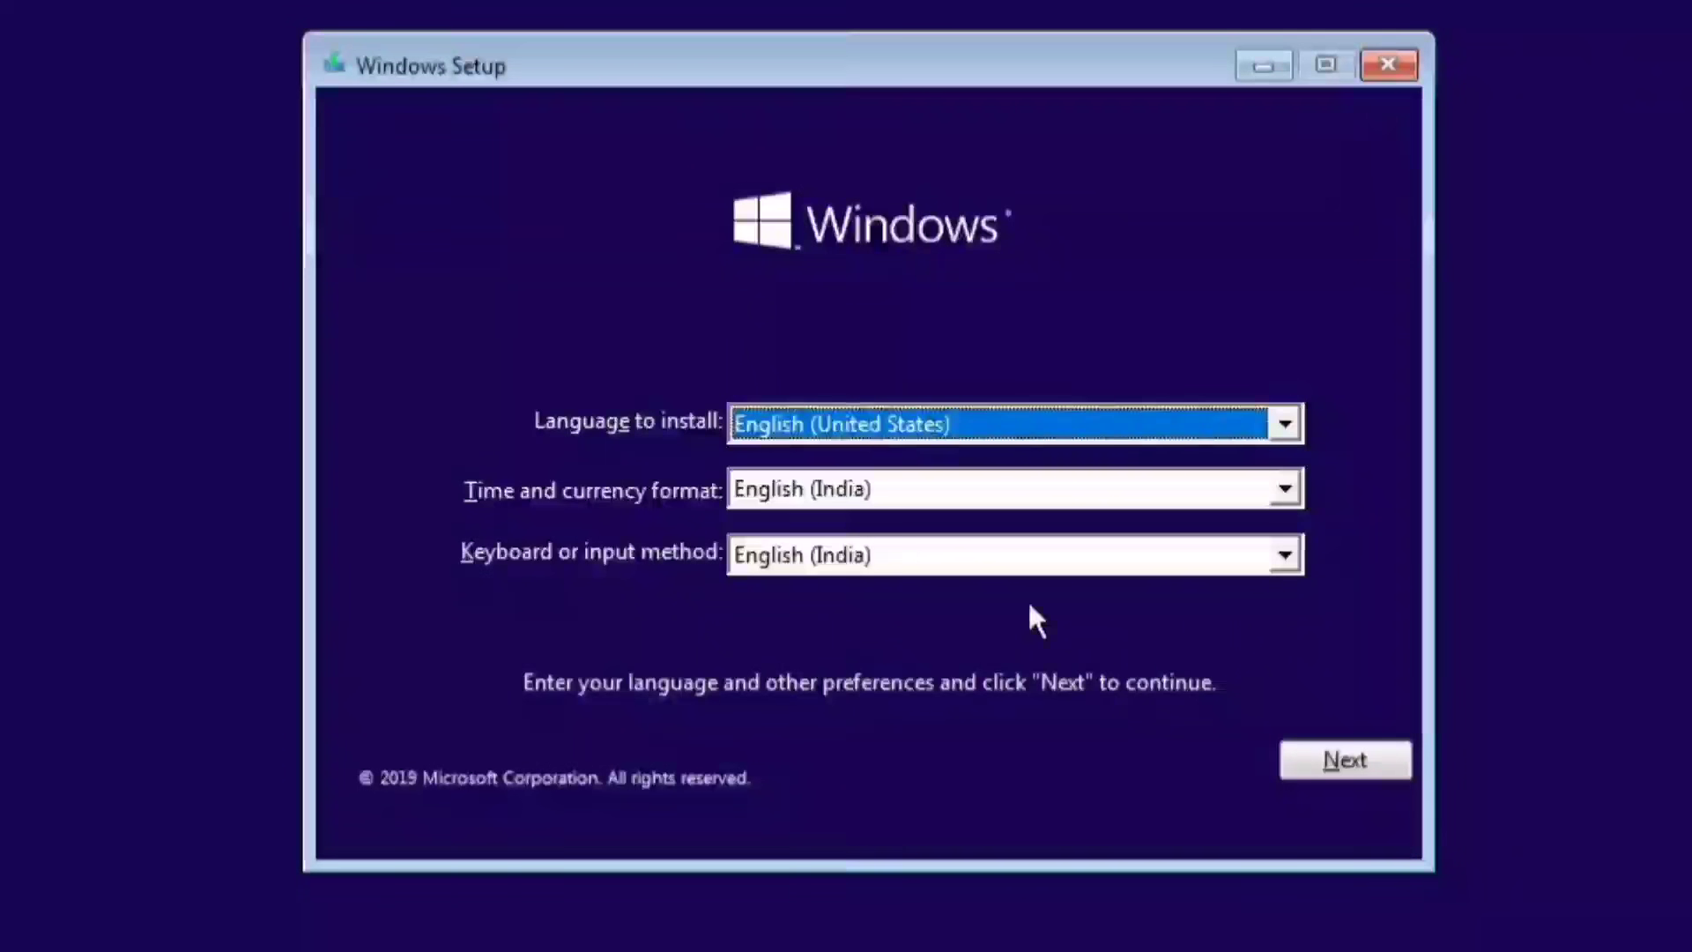
{"action": "left_click", "coordinate": [1322, 768]}
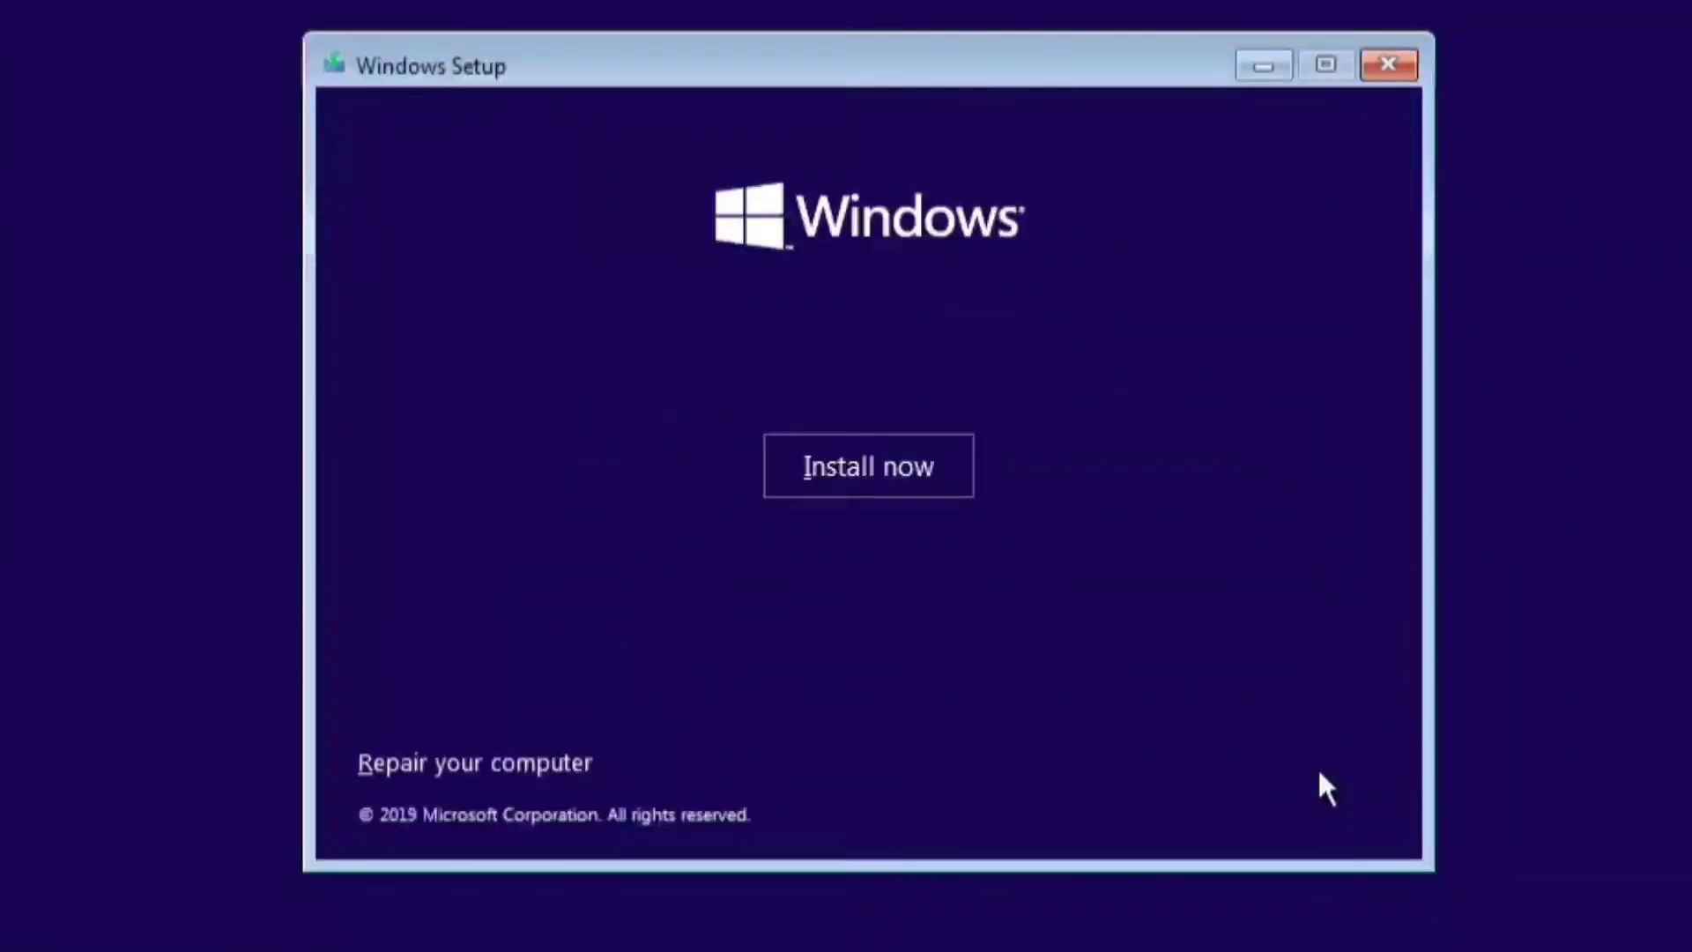
{"action": "left_click", "coordinate": [858, 469]}
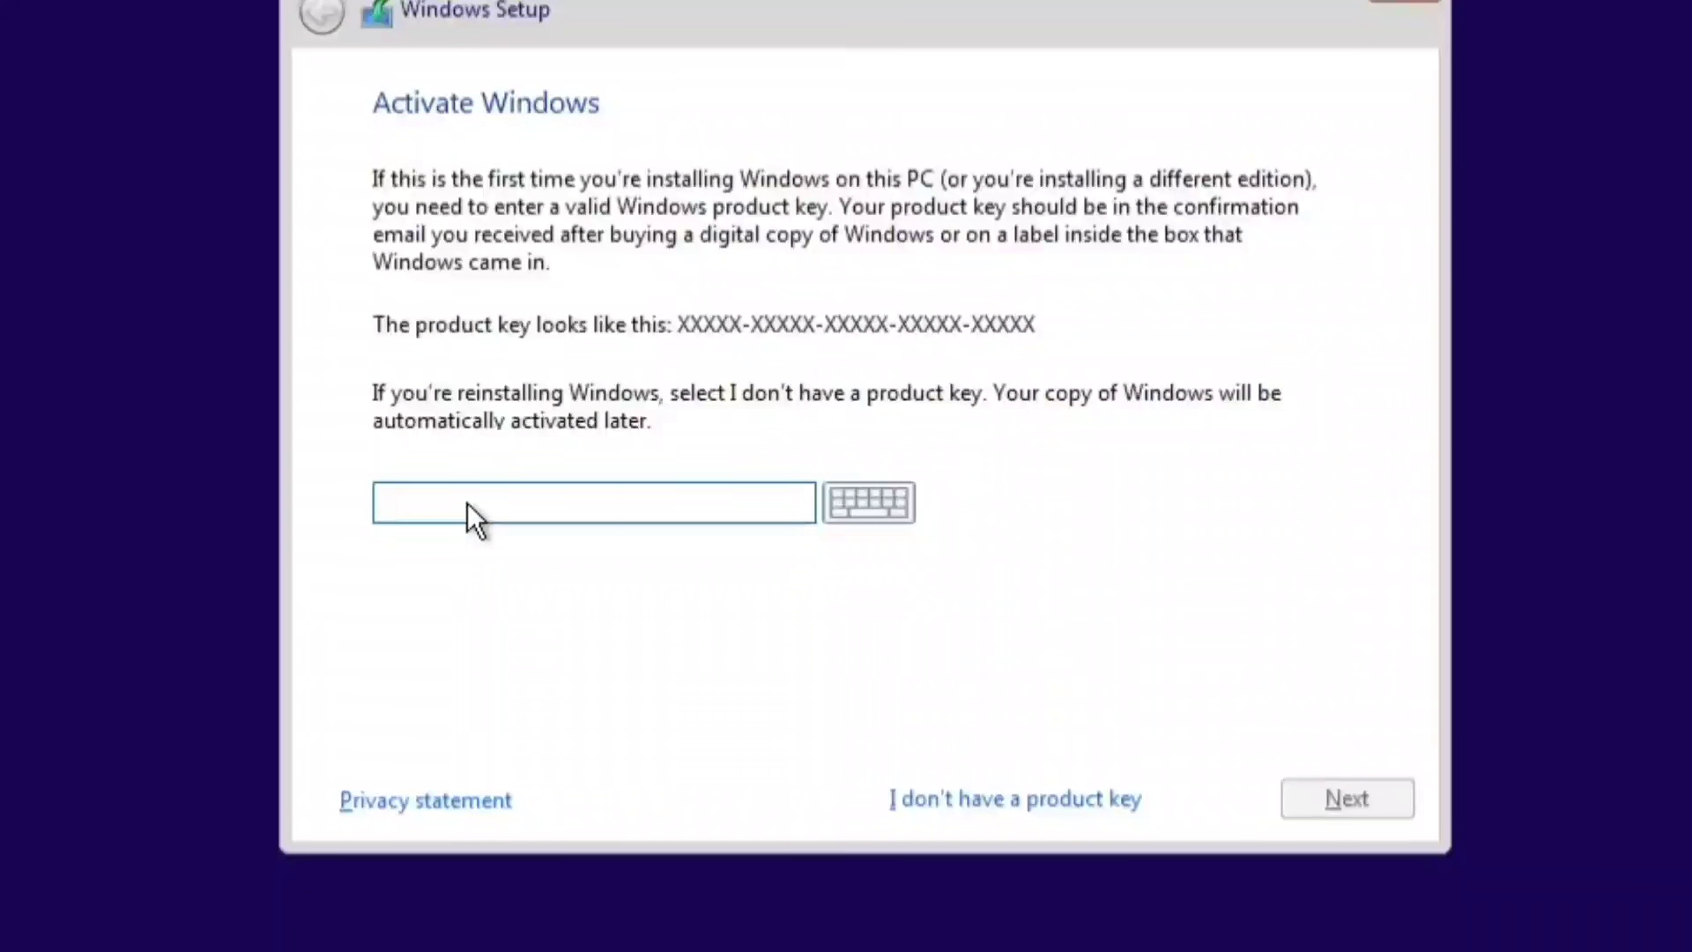
- Skip the product key entry and choose Windows 10 Pro as the operating system to install
{"action": "left_click", "coordinate": [968, 795]}
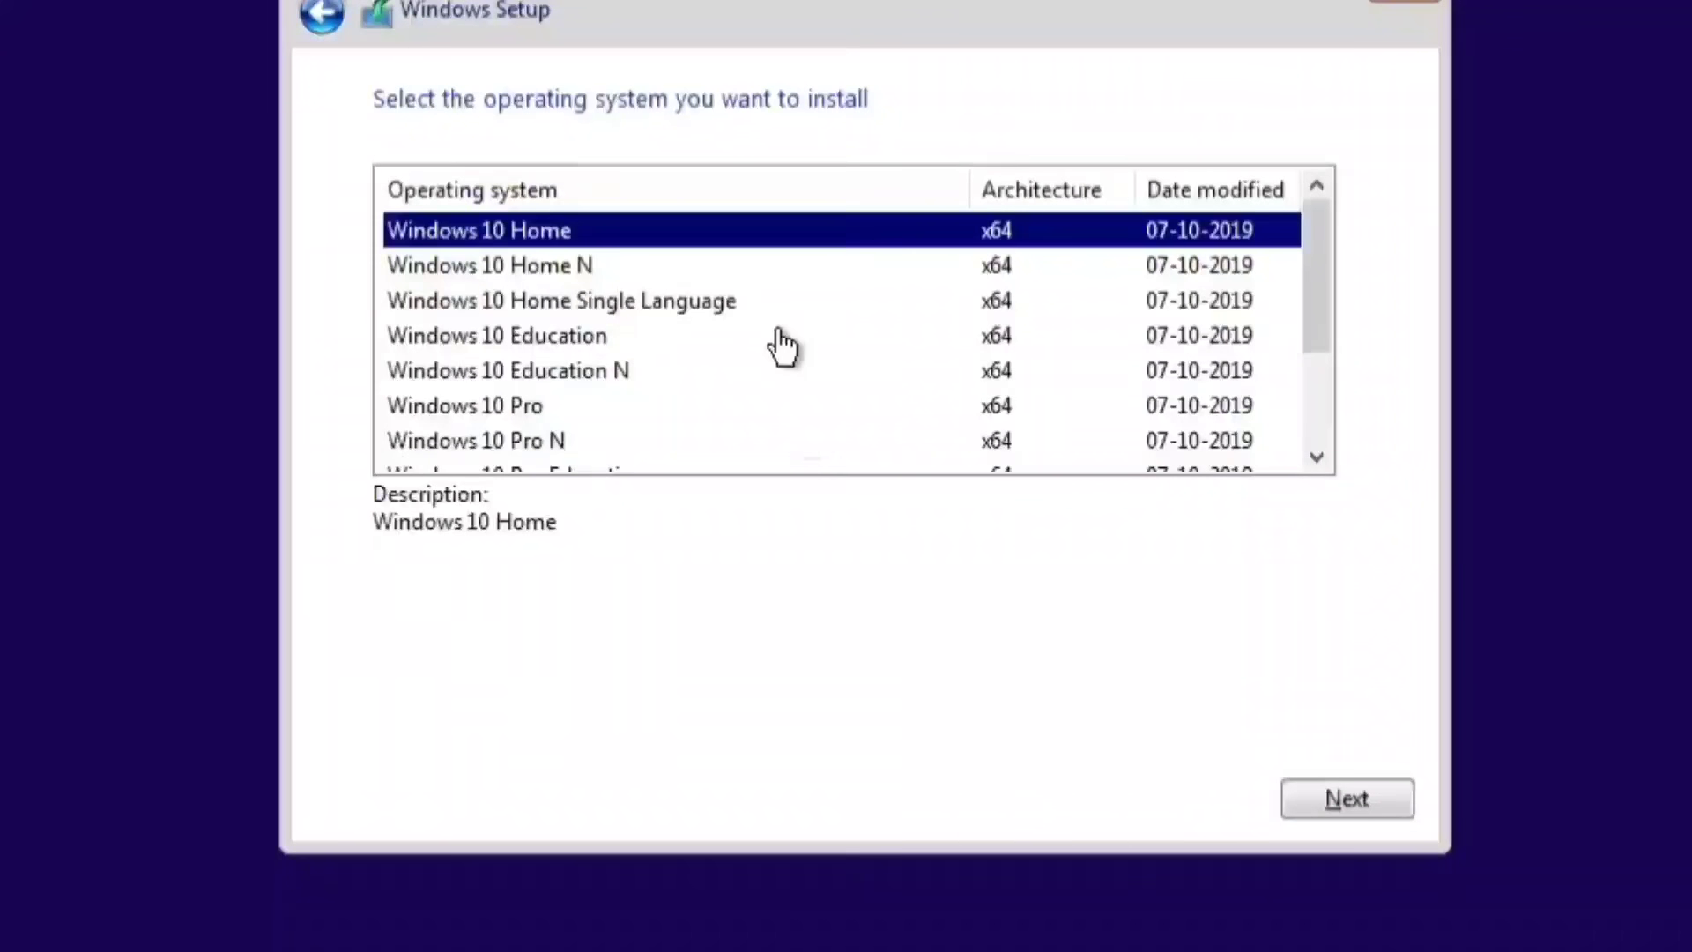
{"action": "scroll", "coordinate": [781, 346], "scroll_direction": "down", "scroll_amount": 2}
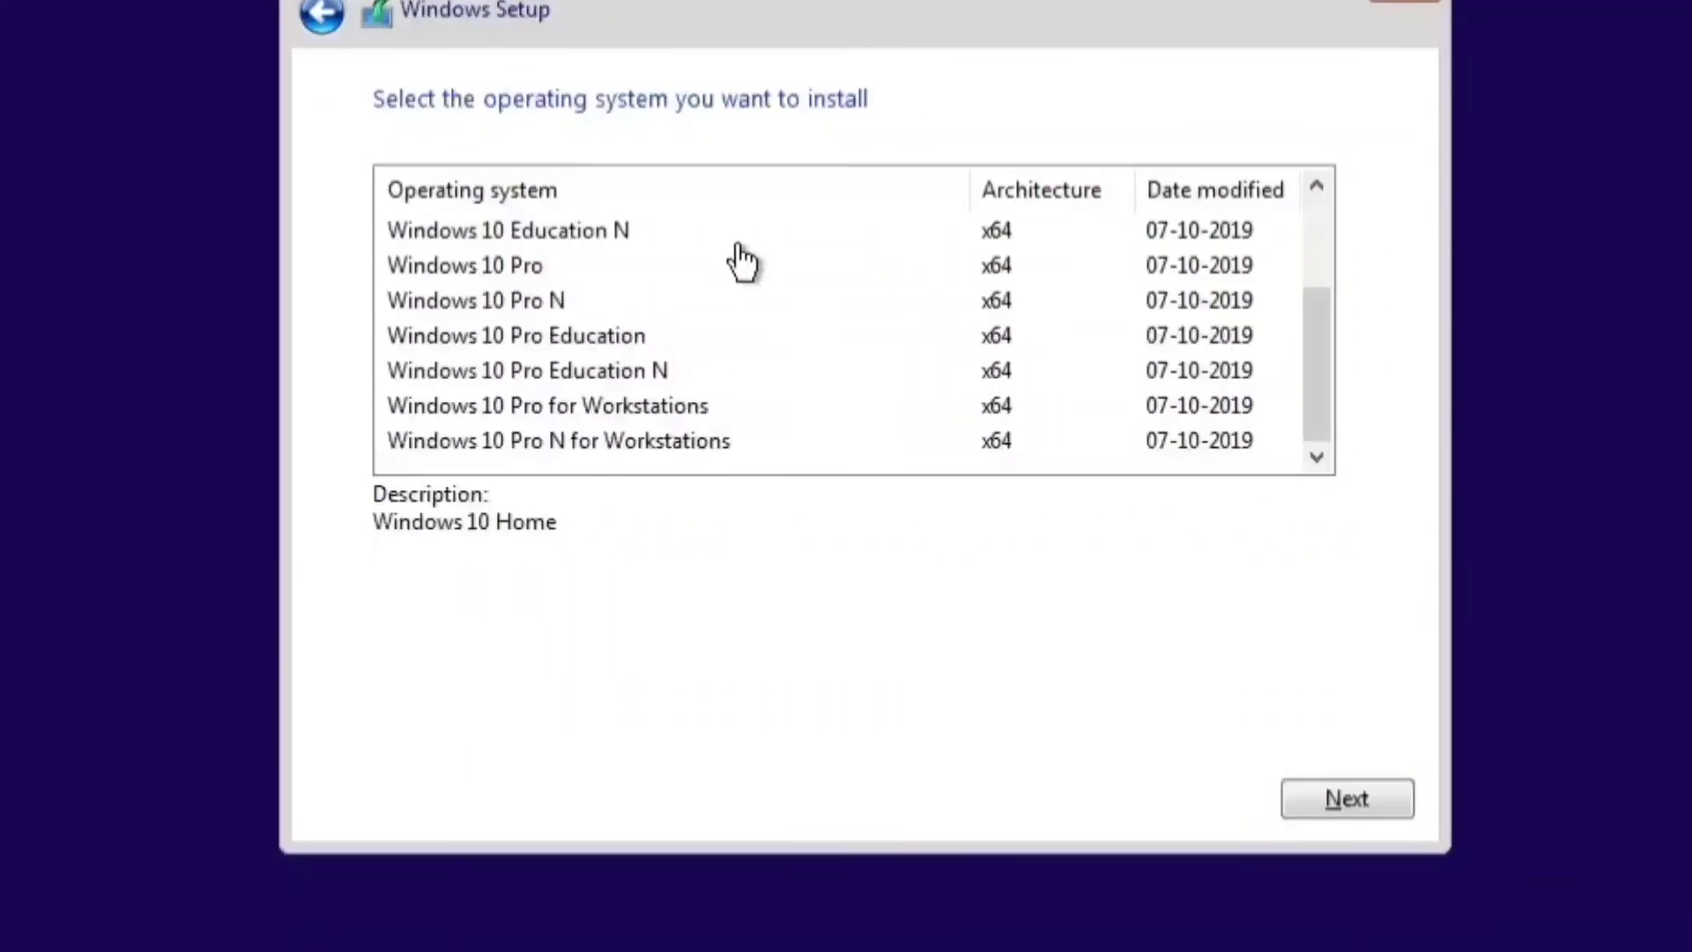
{"action": "left_click", "coordinate": [680, 274]}
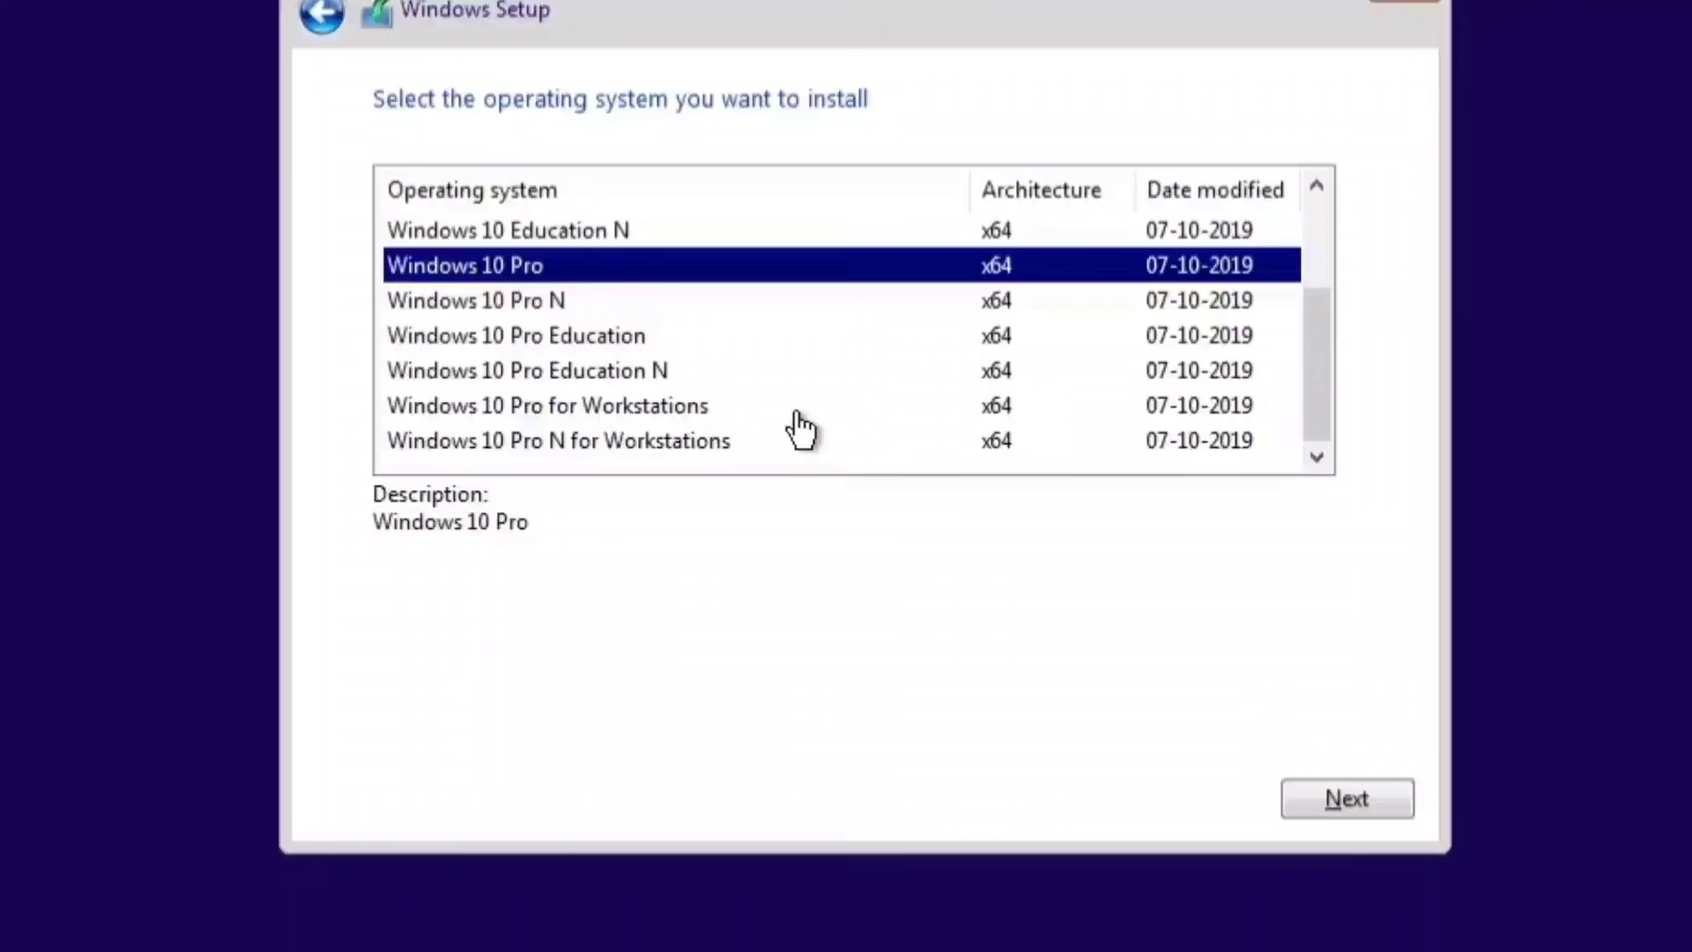
{"action": "scroll", "coordinate": [802, 430], "scroll_direction": "up", "scroll_amount": 2}
{"action": "scroll", "coordinate": [802, 430], "scroll_direction": "down", "scroll_amount": 2}
{"action": "scroll", "coordinate": [802, 430], "scroll_direction": "up", "scroll_amount": 2}
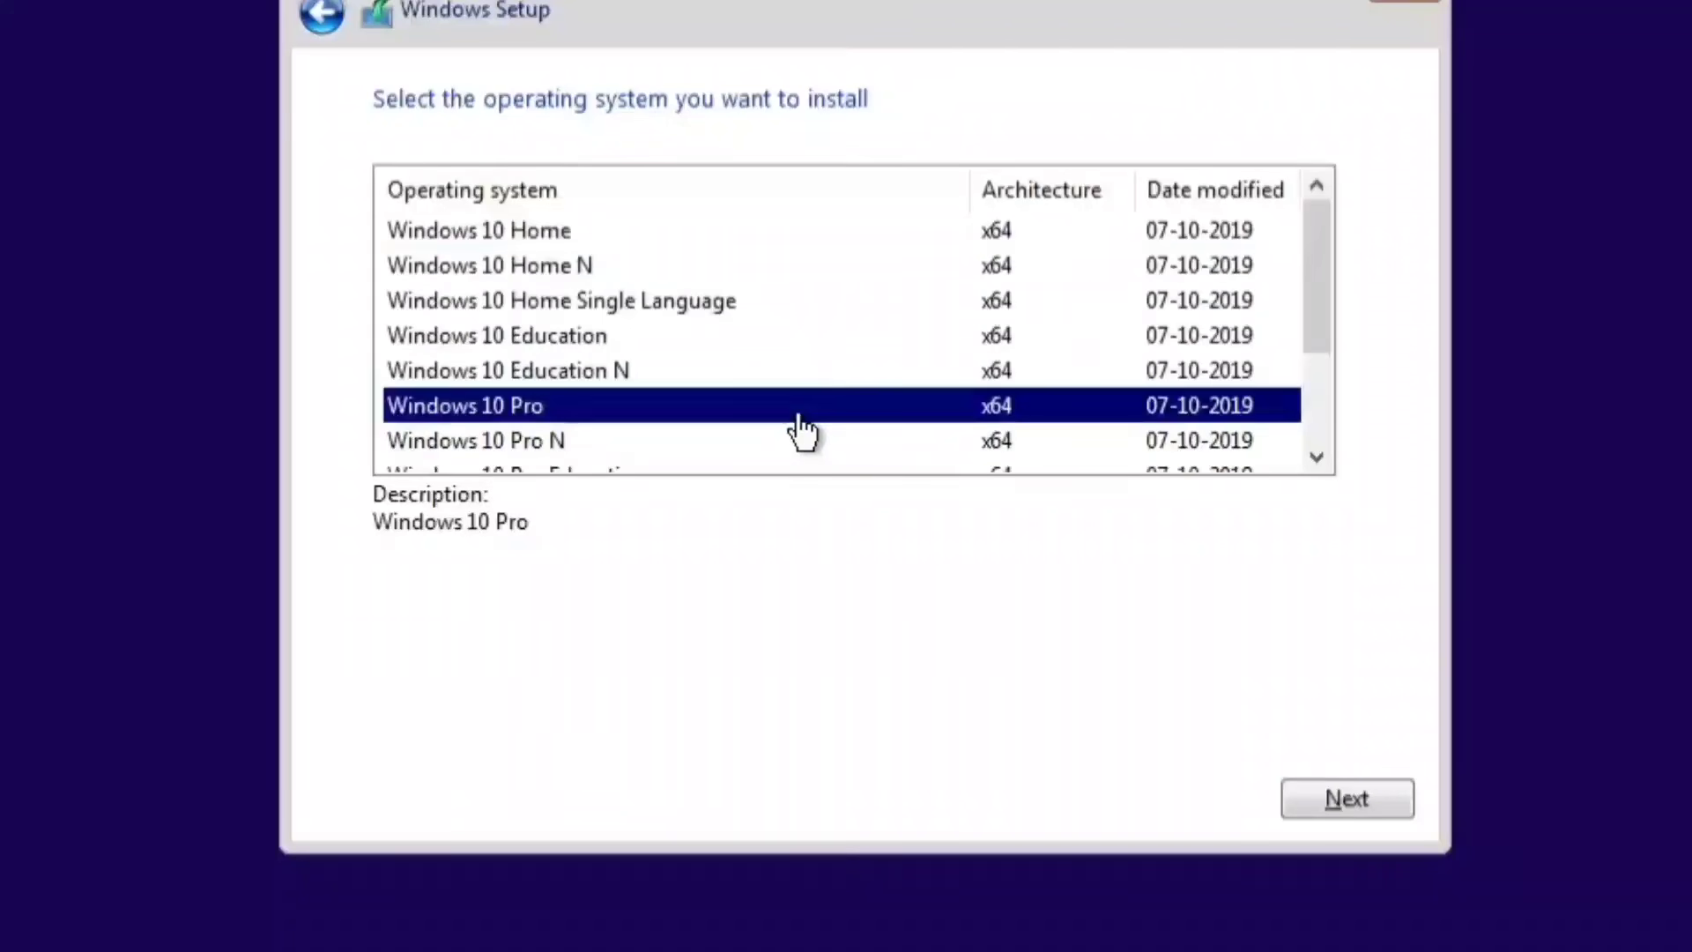
{"action": "scroll", "coordinate": [802, 430], "scroll_direction": "down", "scroll_amount": 2}
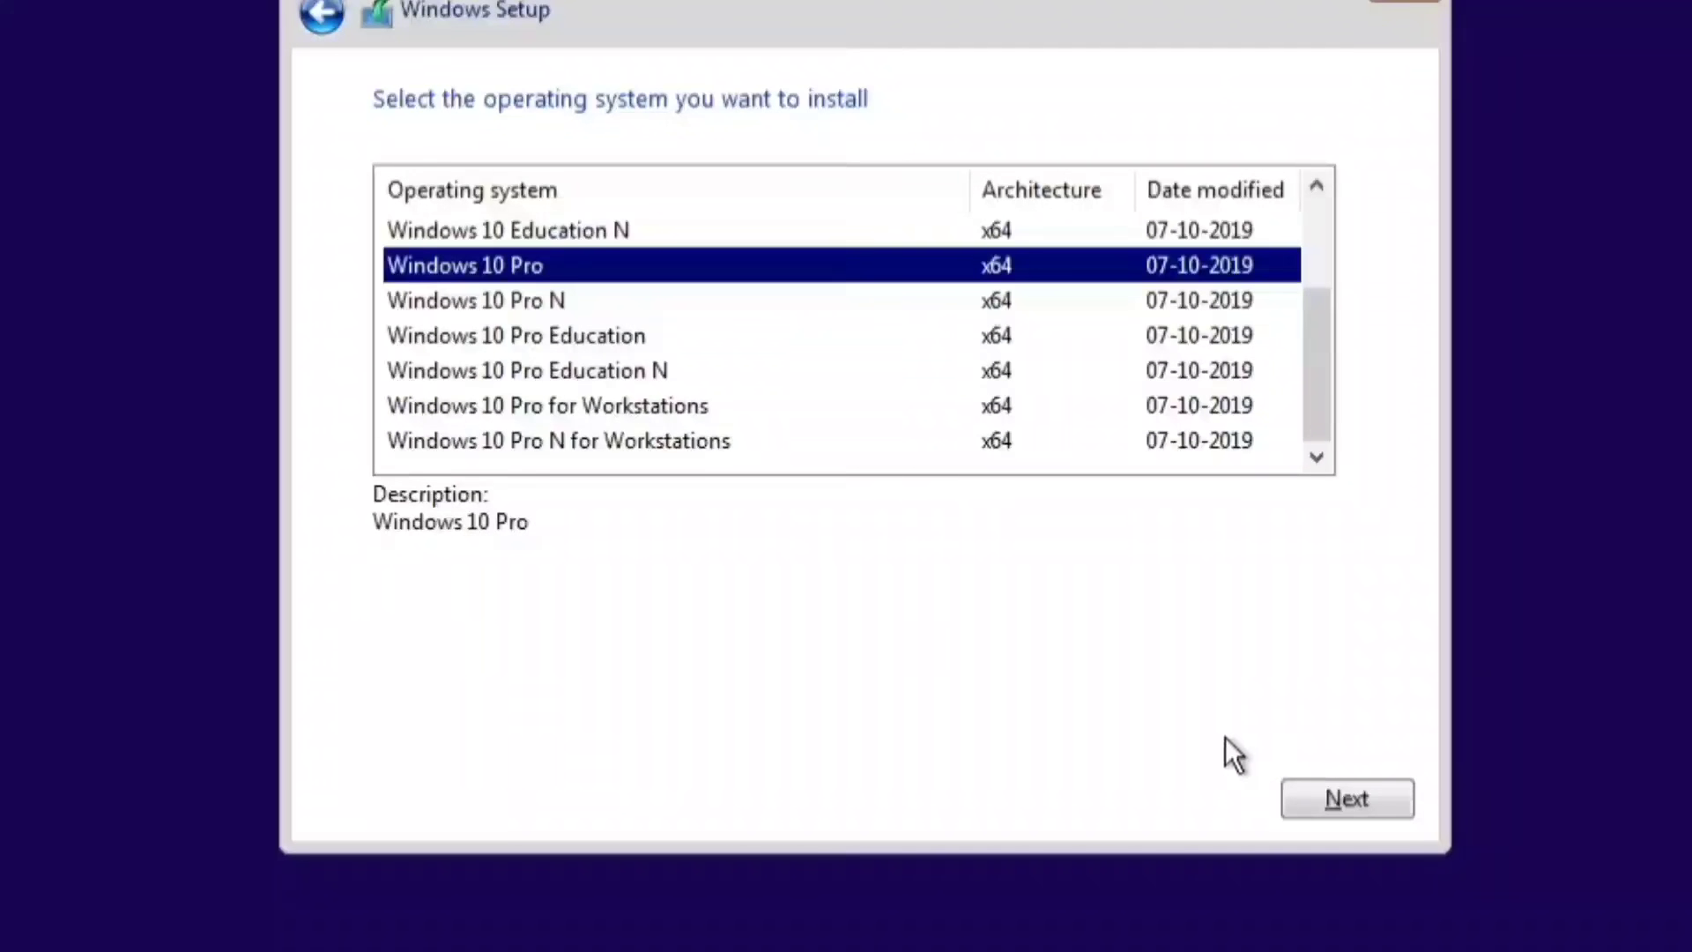
{"action": "left_click", "coordinate": [1305, 786]}
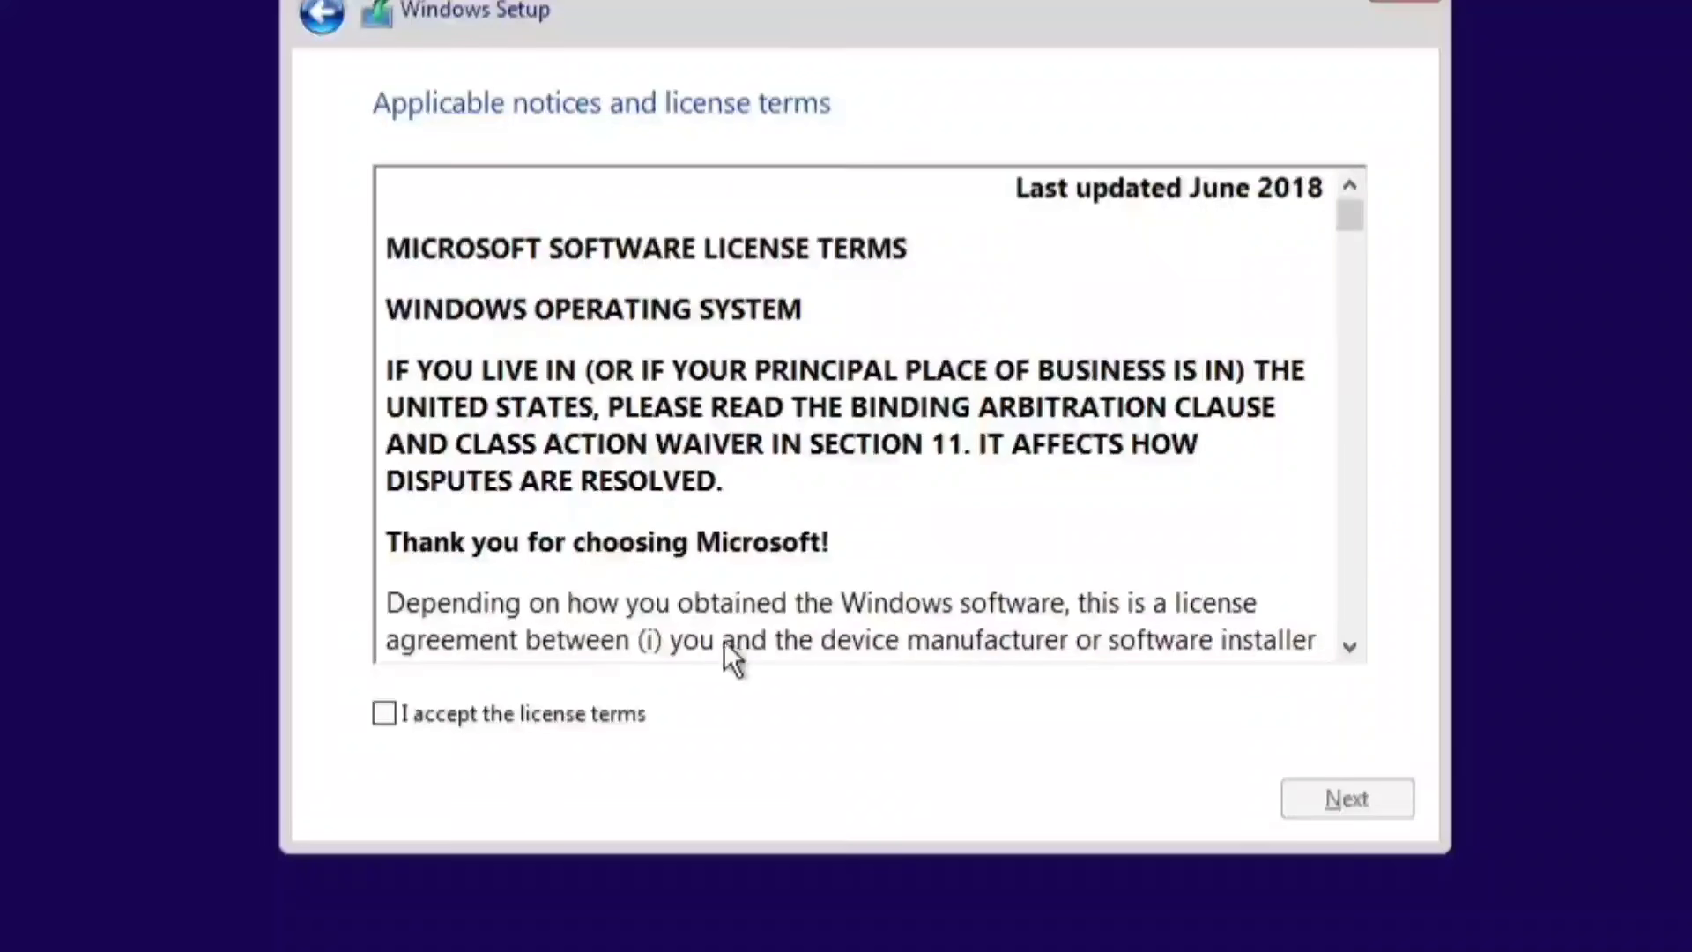
- Accept the license terms and choose the custom installation type that installs Windows only
{"action": "scroll", "coordinate": [811, 377], "scroll_direction": "down", "scroll_amount": 10}
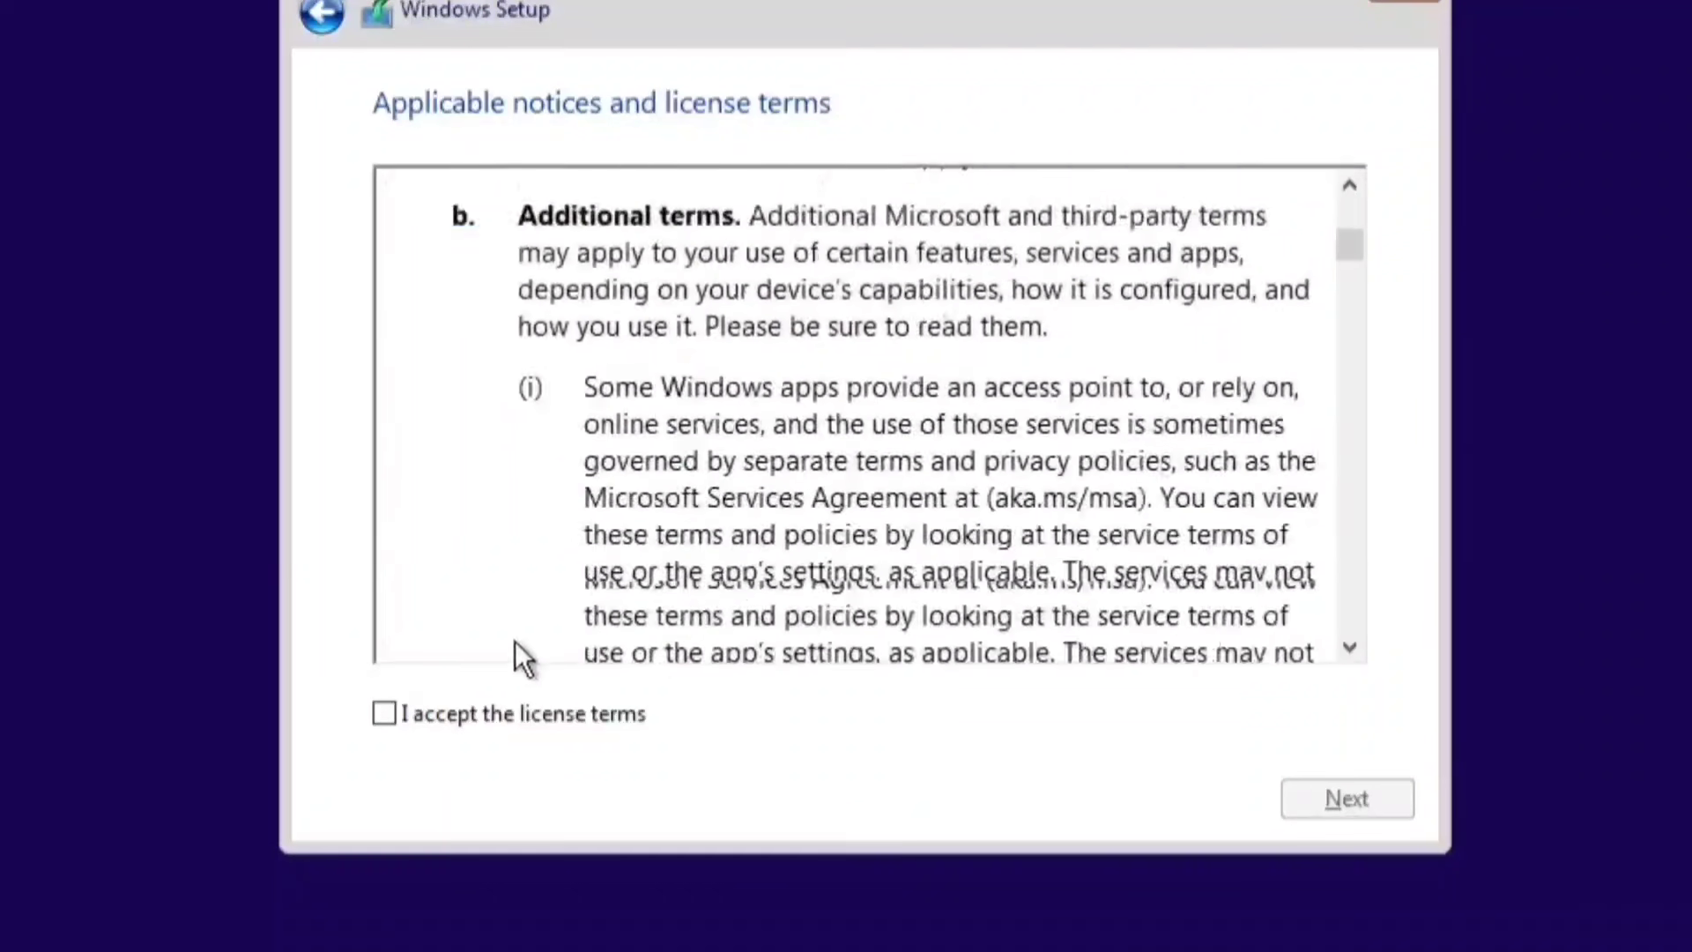
{"action": "left_click", "coordinate": [385, 712]}
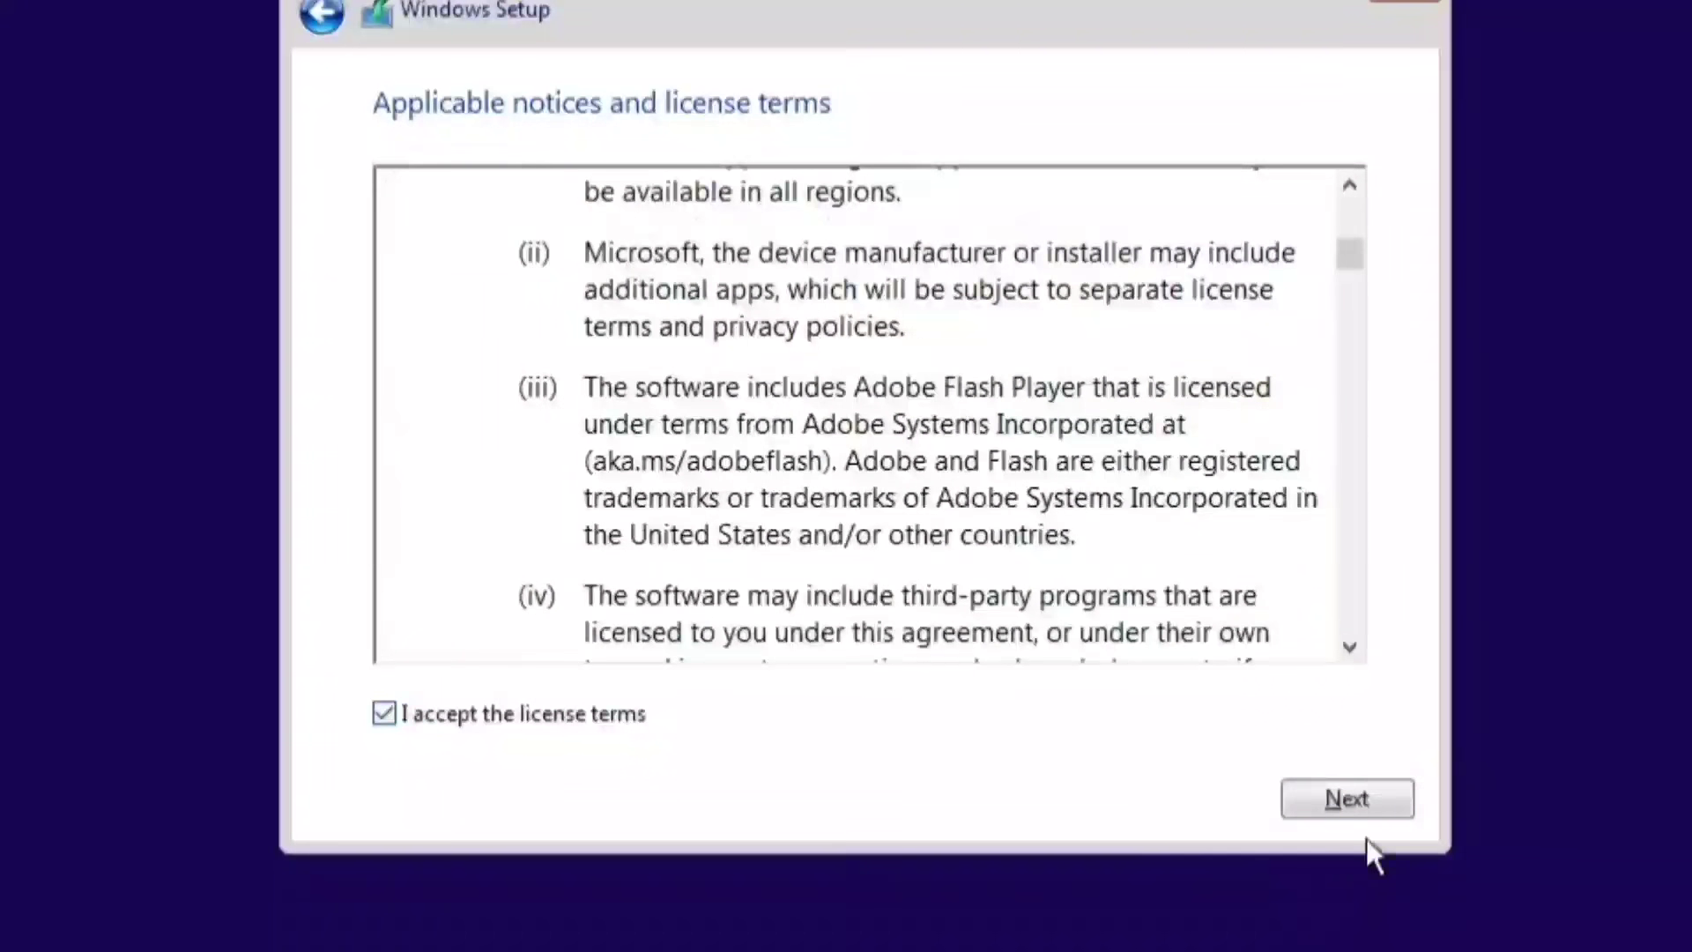
{"action": "left_click", "coordinate": [1305, 787]}
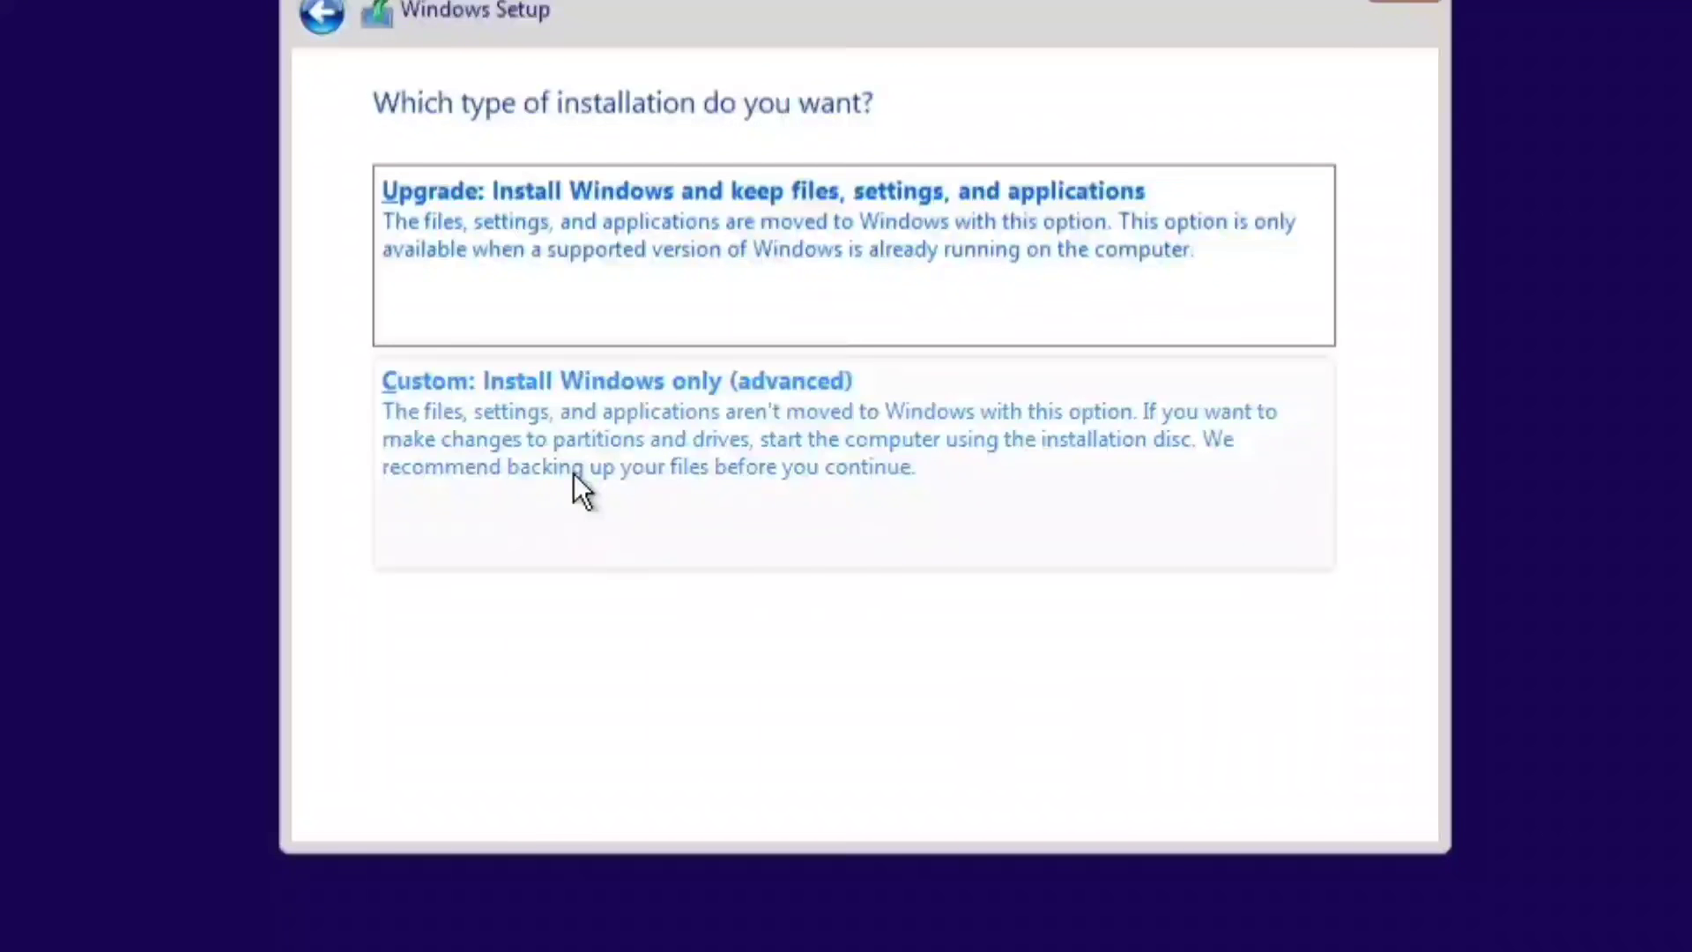
{"action": "left_click", "coordinate": [597, 460]}
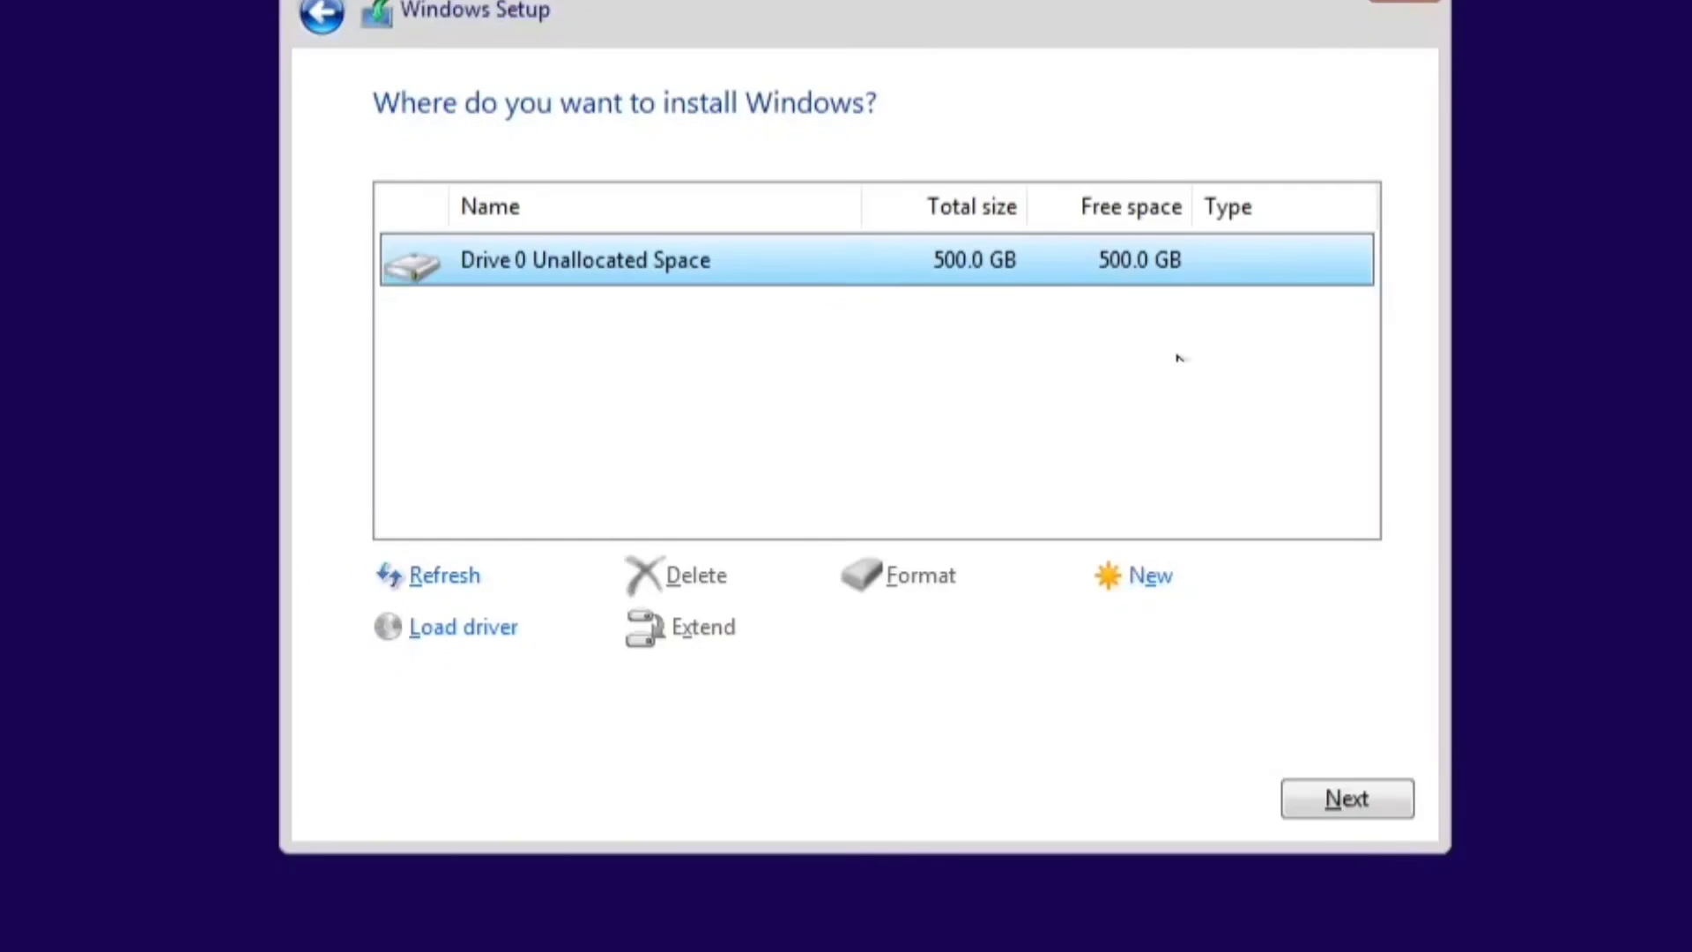
- Create a new 250000 MB partition in the Drive 0 unallocated space and accept the additional system partitions
{"action": "left_click", "coordinate": [1108, 588]}
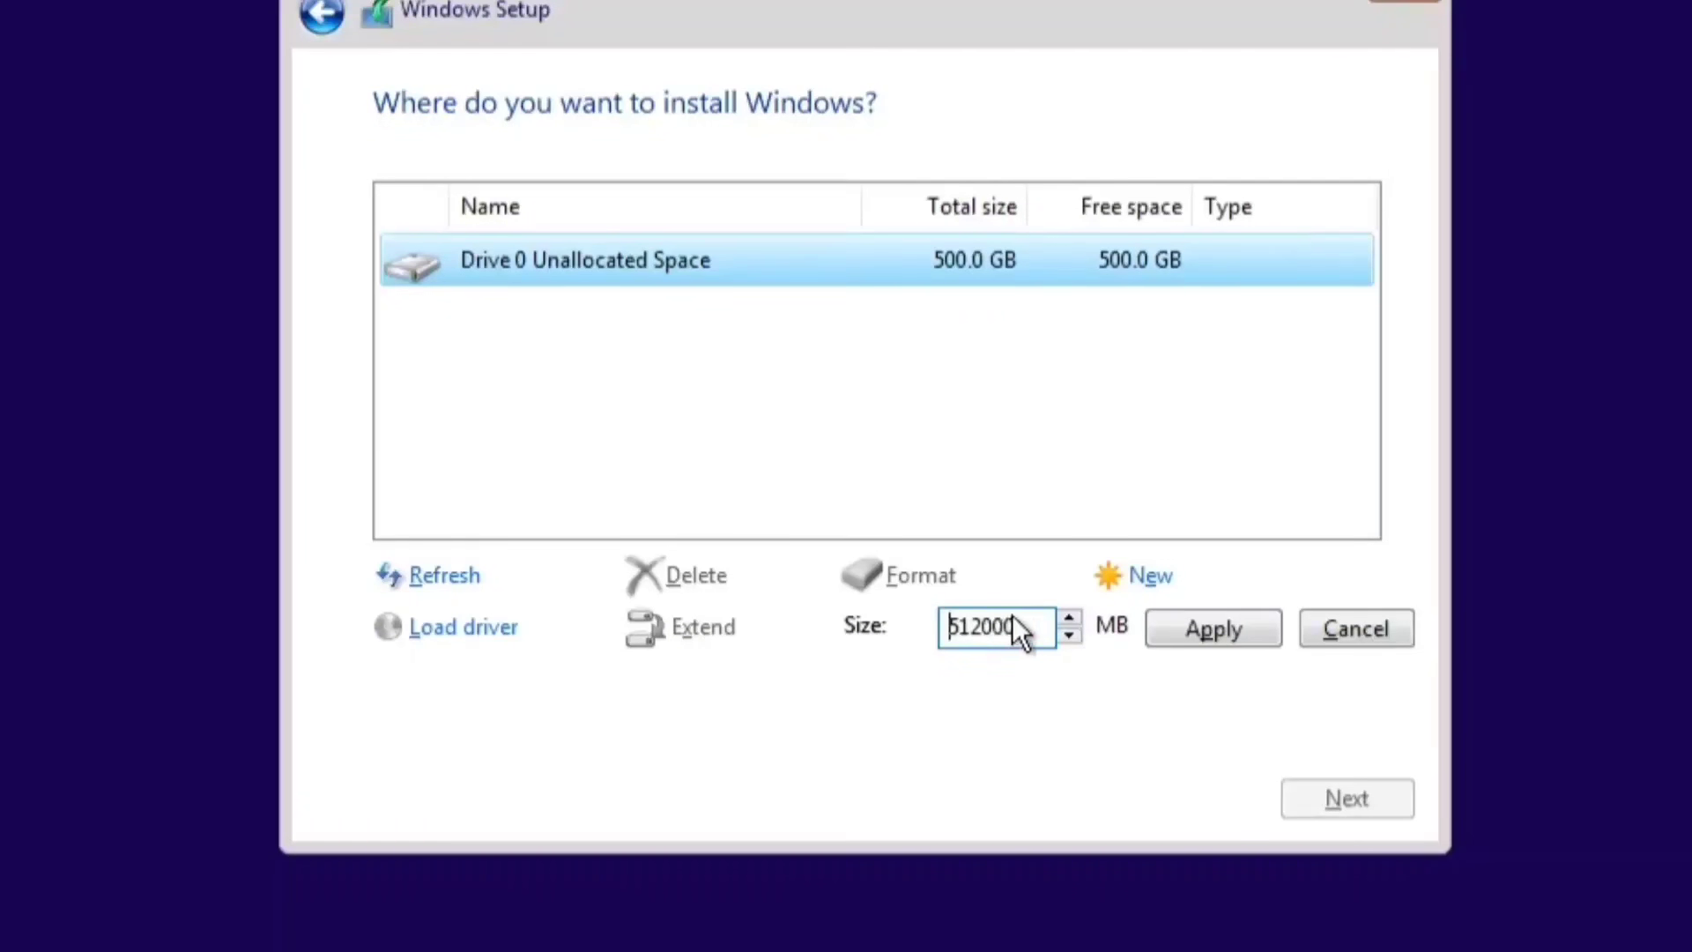
{"action": "left_click_drag", "start_coordinate": [1024, 620], "coordinate": [891, 606]}
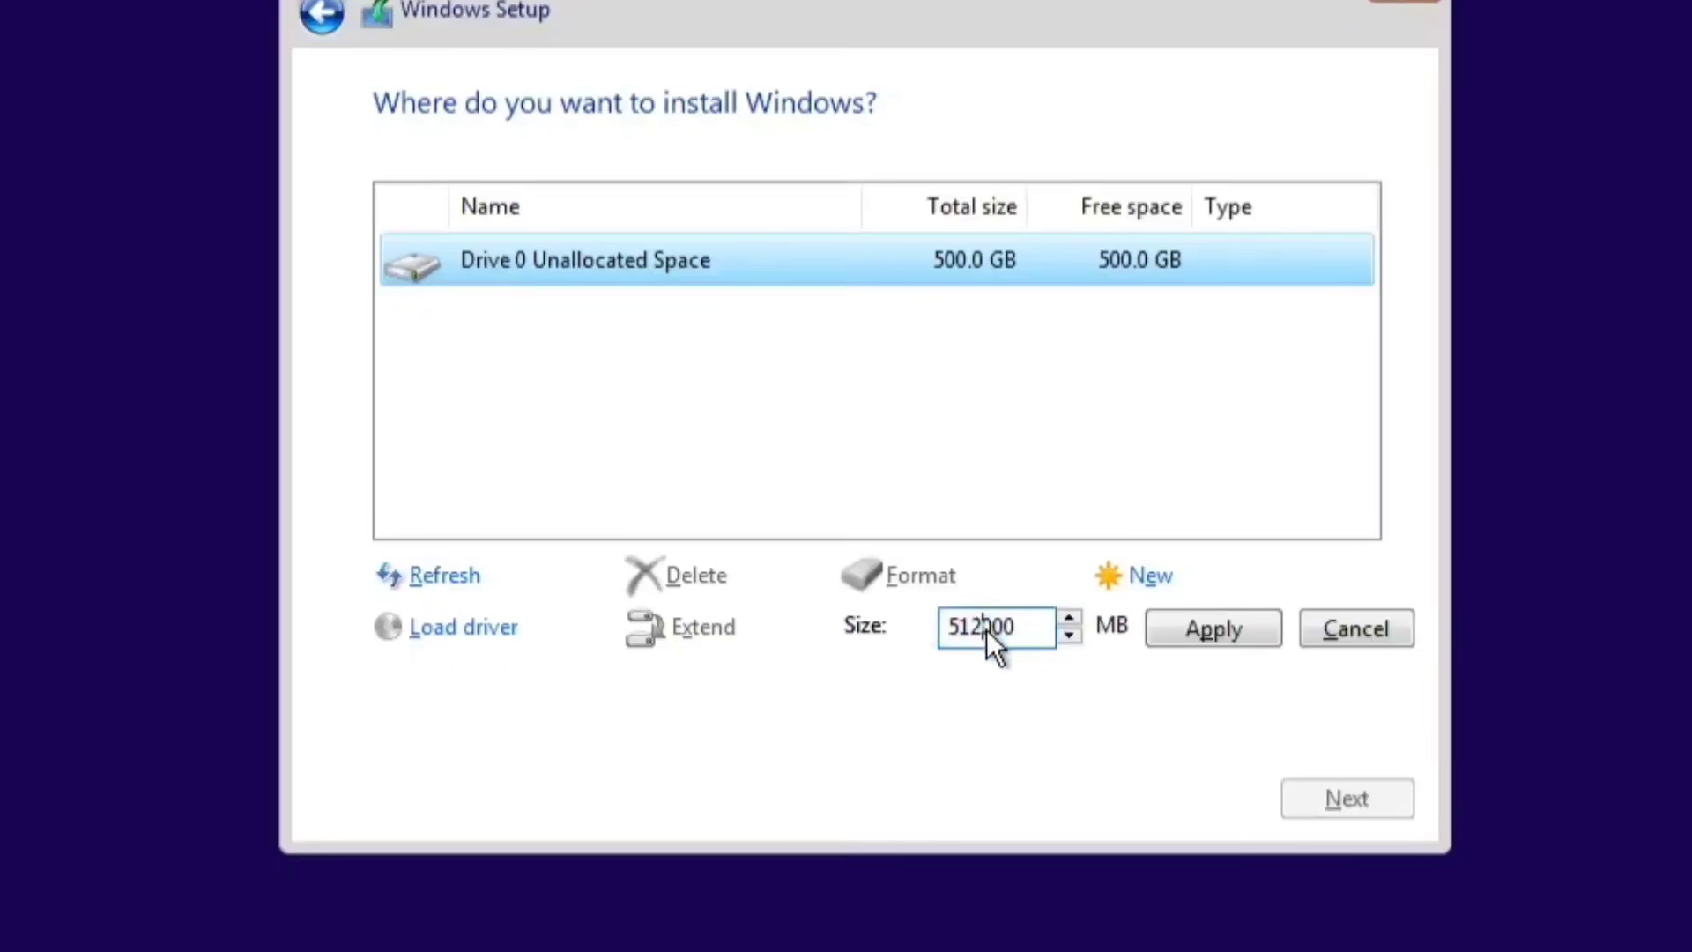
{"action": "key", "text": "BackSpace"}
{"action": "key", "text": "BackSpace"}
{"action": "key", "text": "BackSpace"}
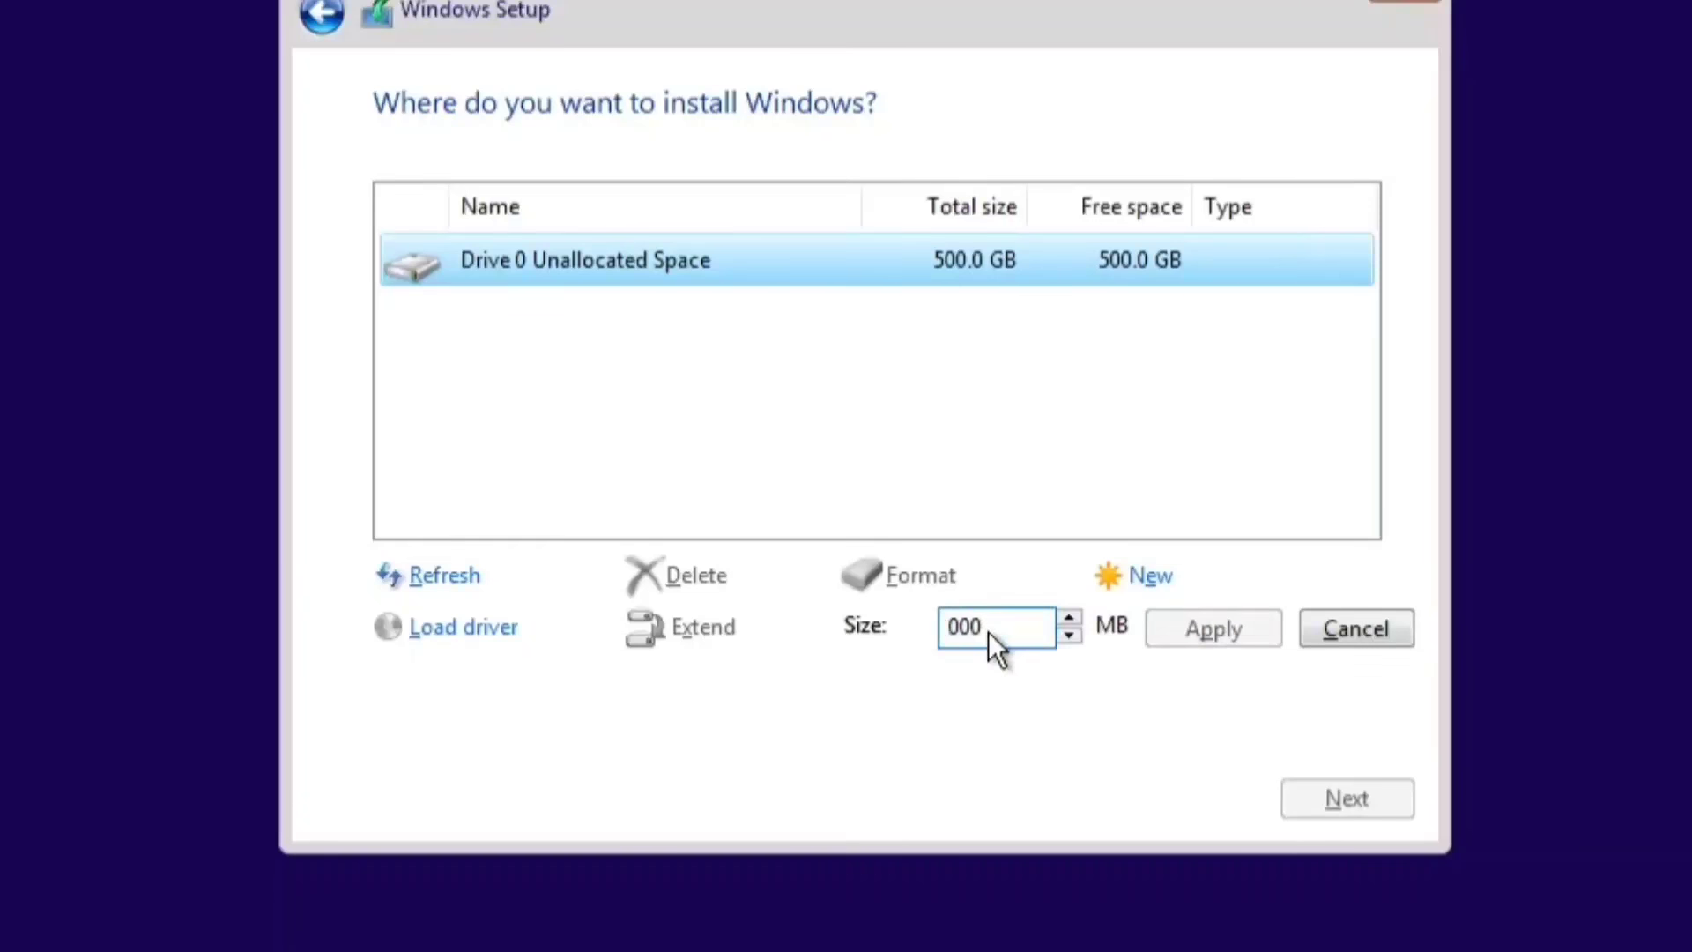
{"action": "type", "text": "025"}
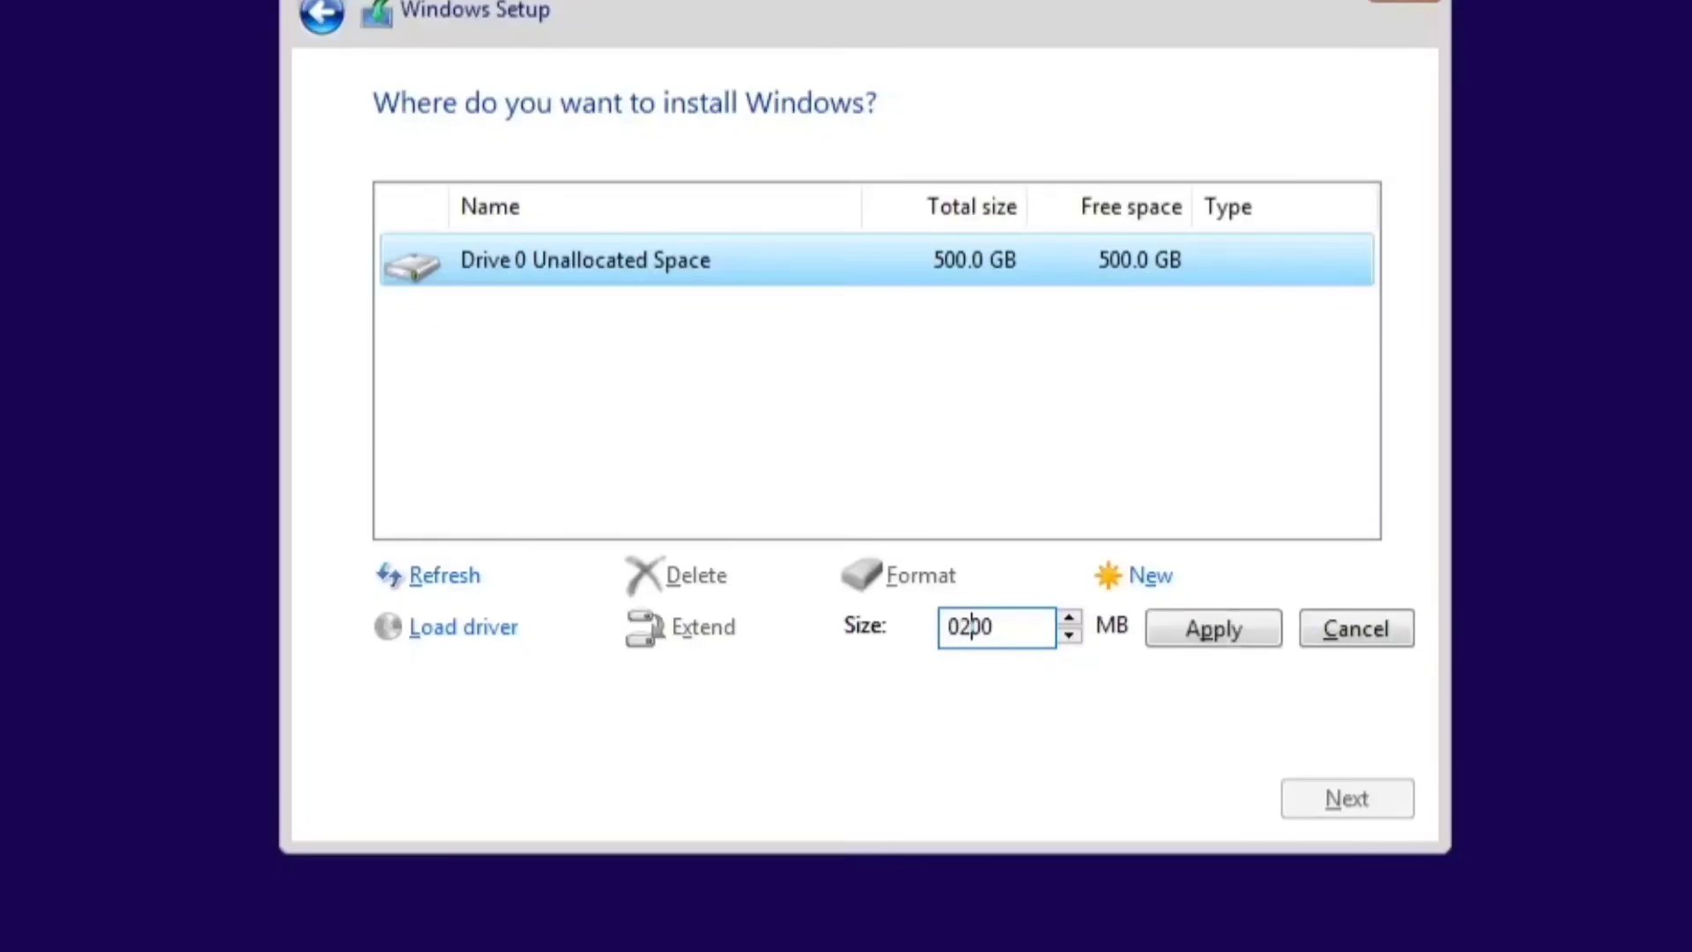
{"action": "key", "text": "Left"}
{"action": "key", "text": "Left"}
{"action": "key", "text": "Left"}
{"action": "key", "text": "BackSpace"}
{"action": "type", "text": "0"}
{"action": "left_click", "coordinate": [1191, 636]}
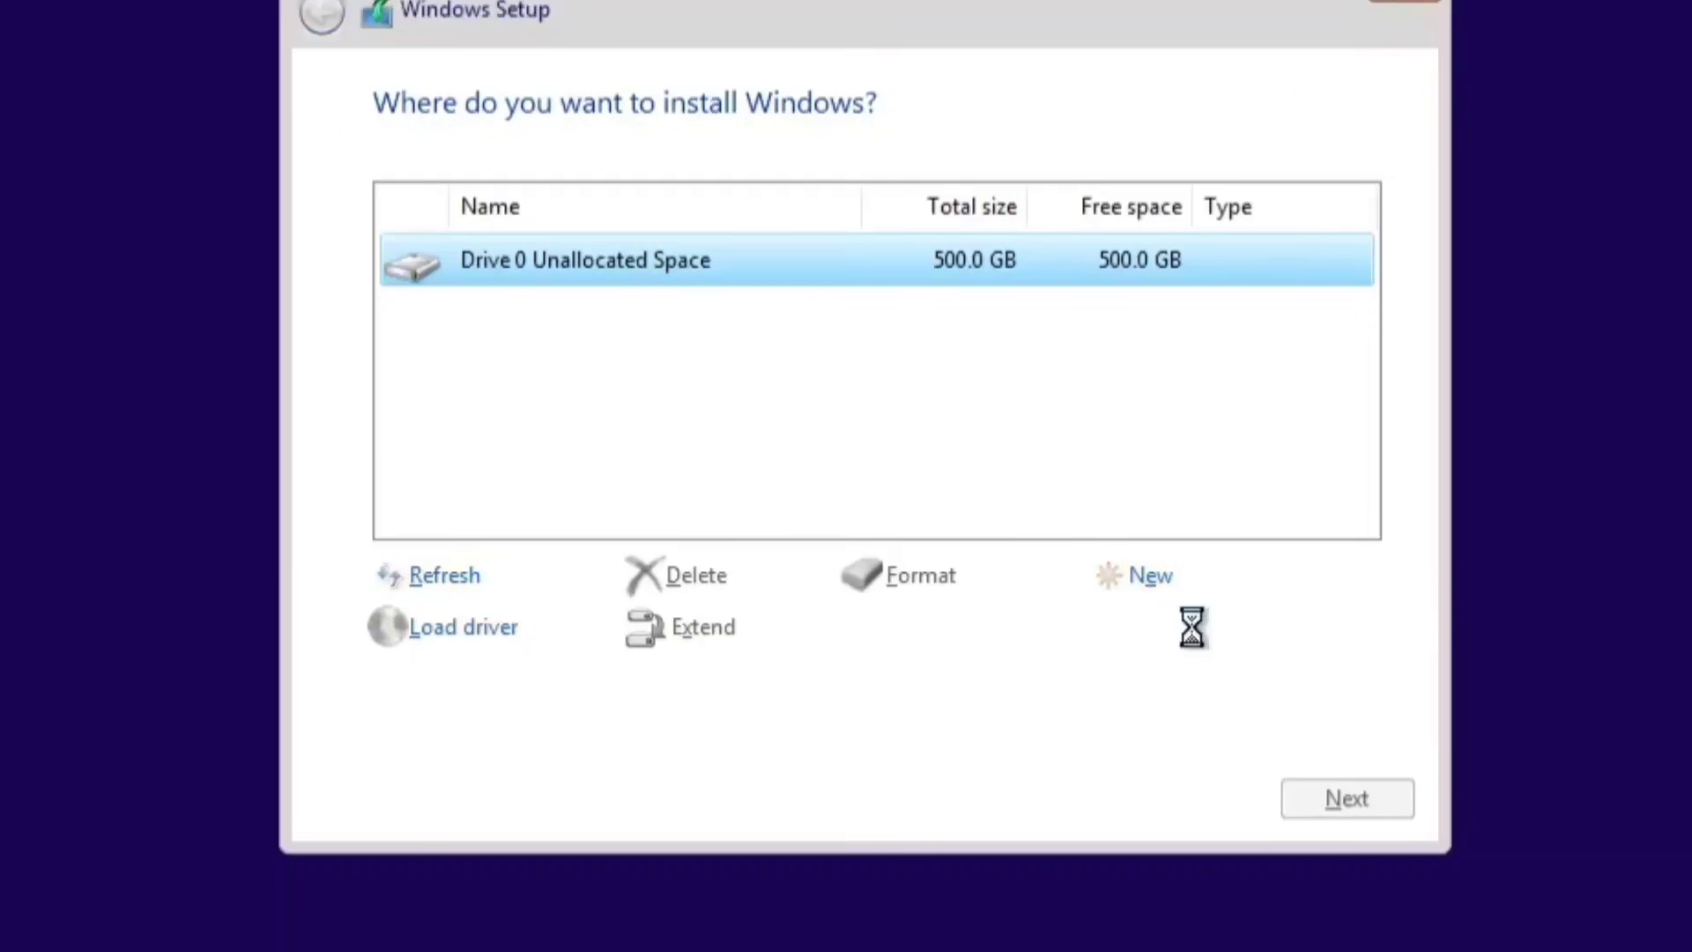
{"action": "left_click", "coordinate": [1148, 625]}
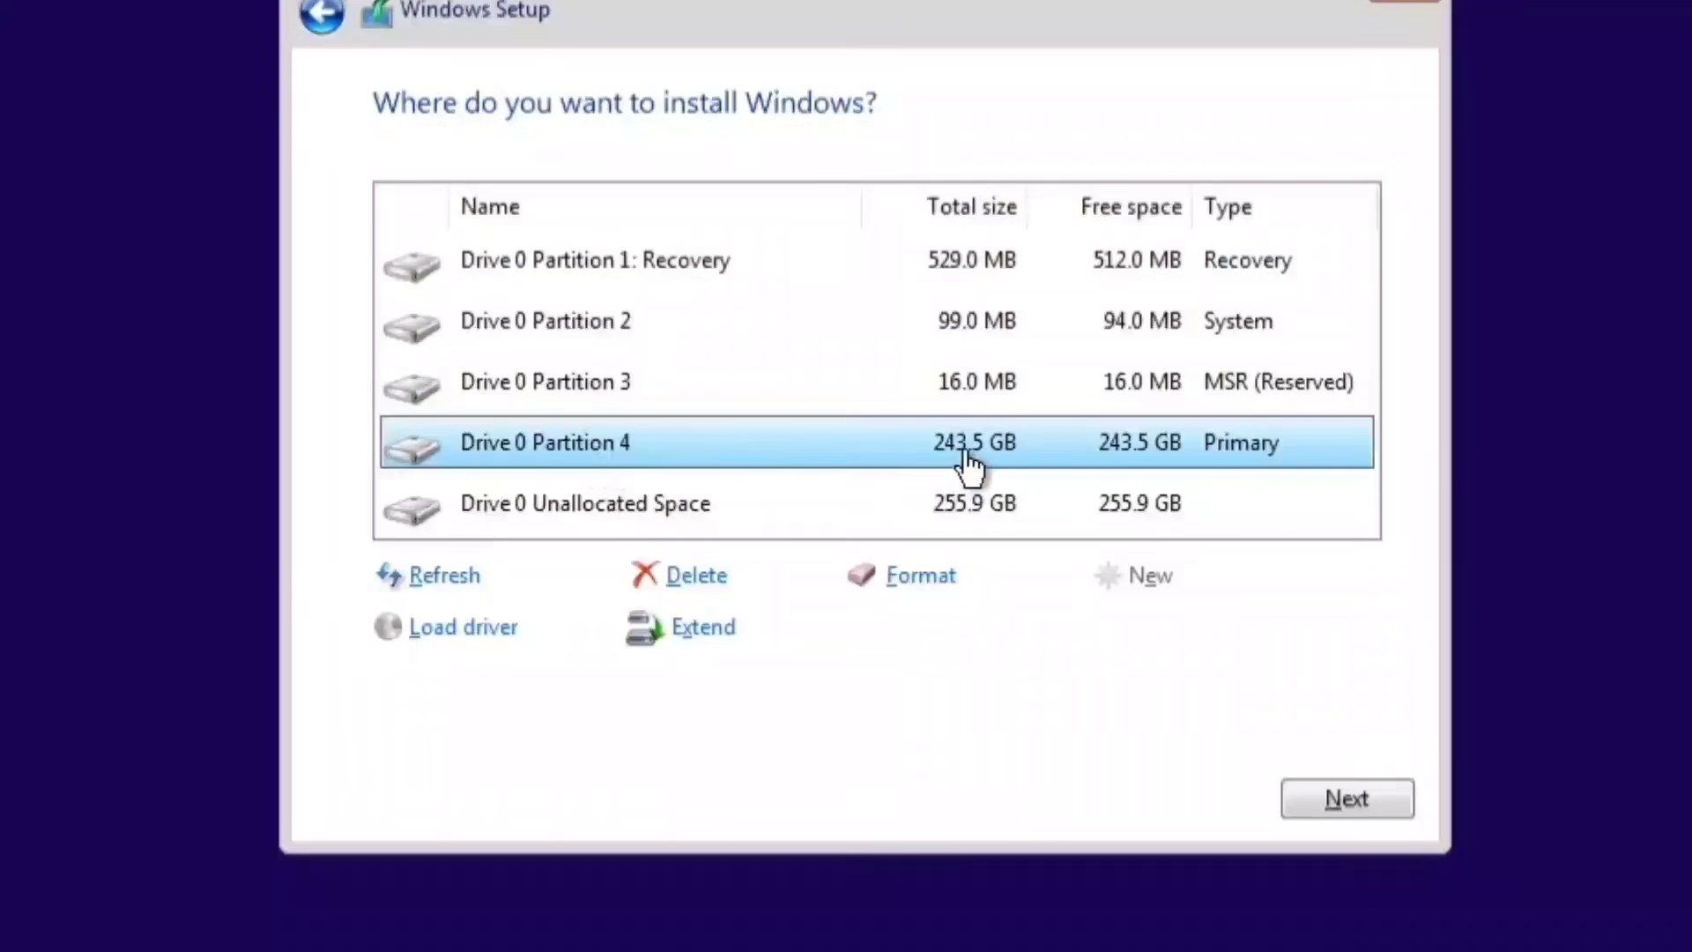
- Create another partition on Drive 0 that takes up all of the remaining unallocated space
{"action": "left_click", "coordinate": [956, 388]}
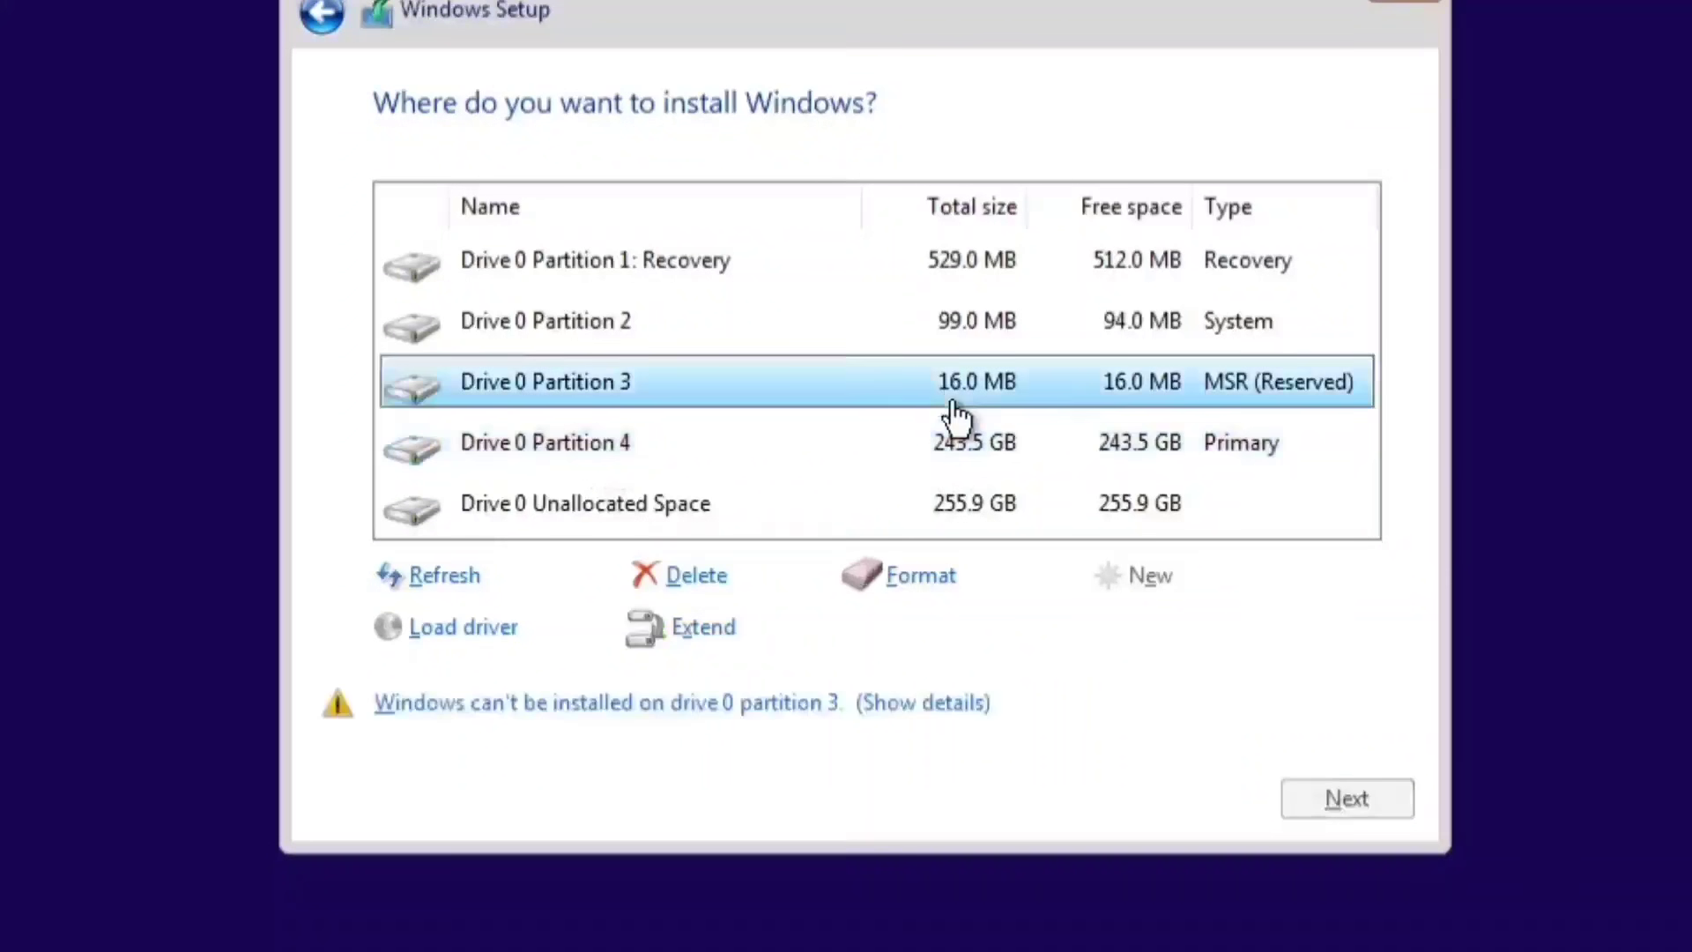
{"action": "left_click", "coordinate": [969, 331]}
{"action": "left_click", "coordinate": [983, 279]}
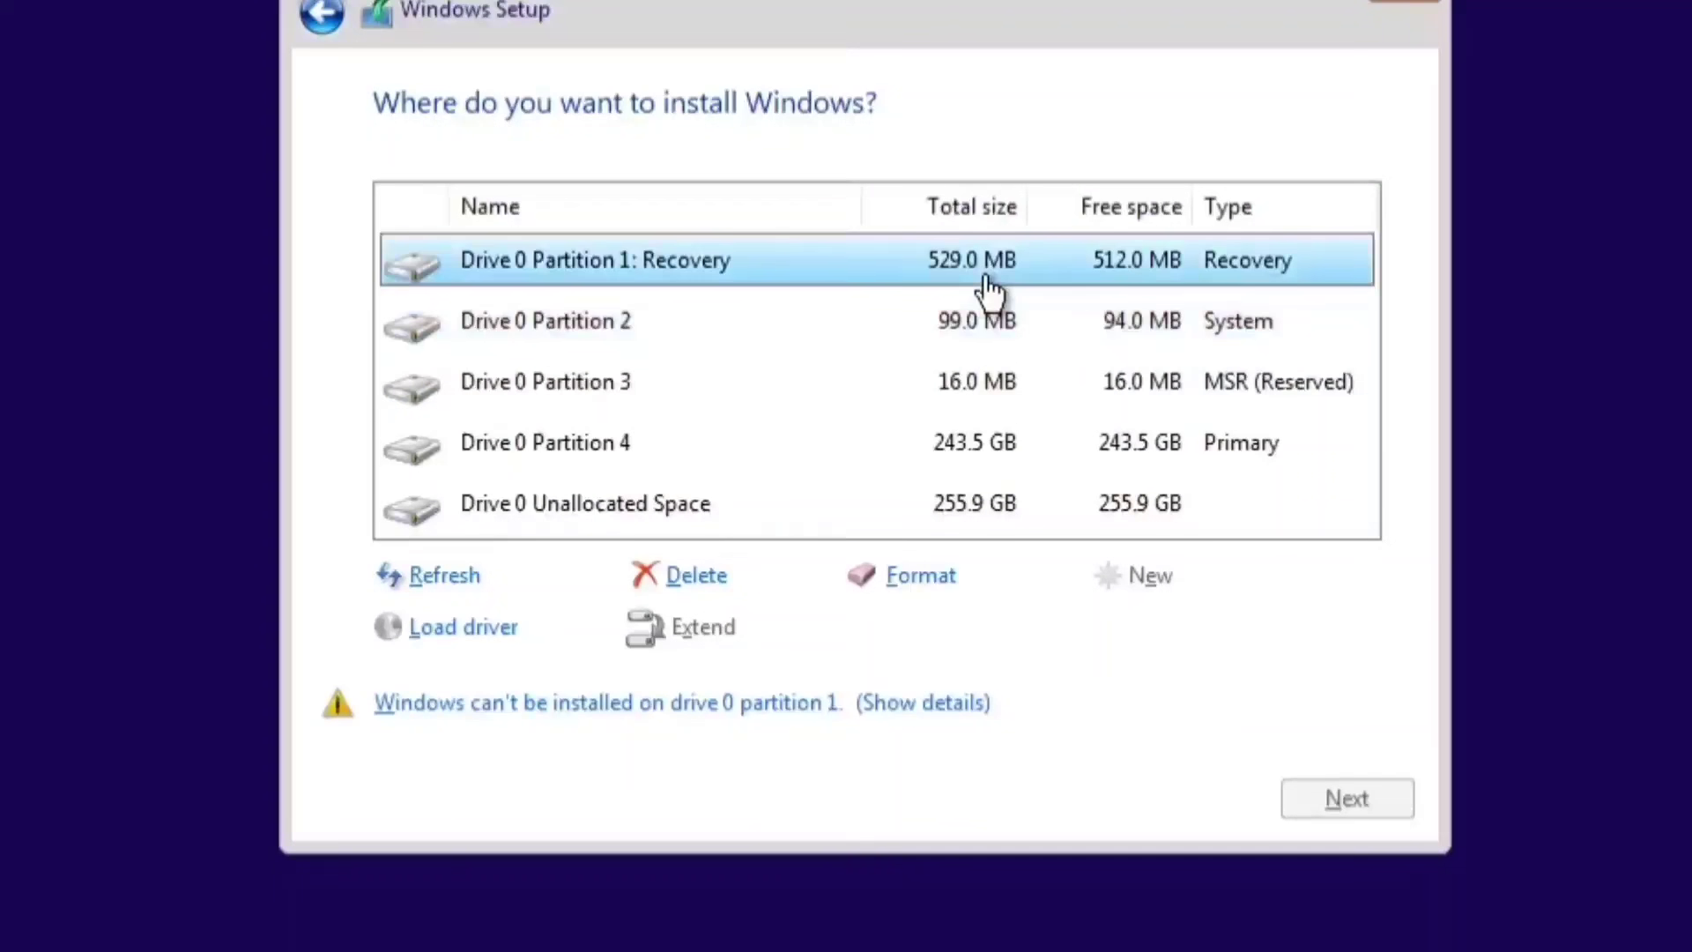
{"action": "left_click", "coordinate": [1009, 350]}
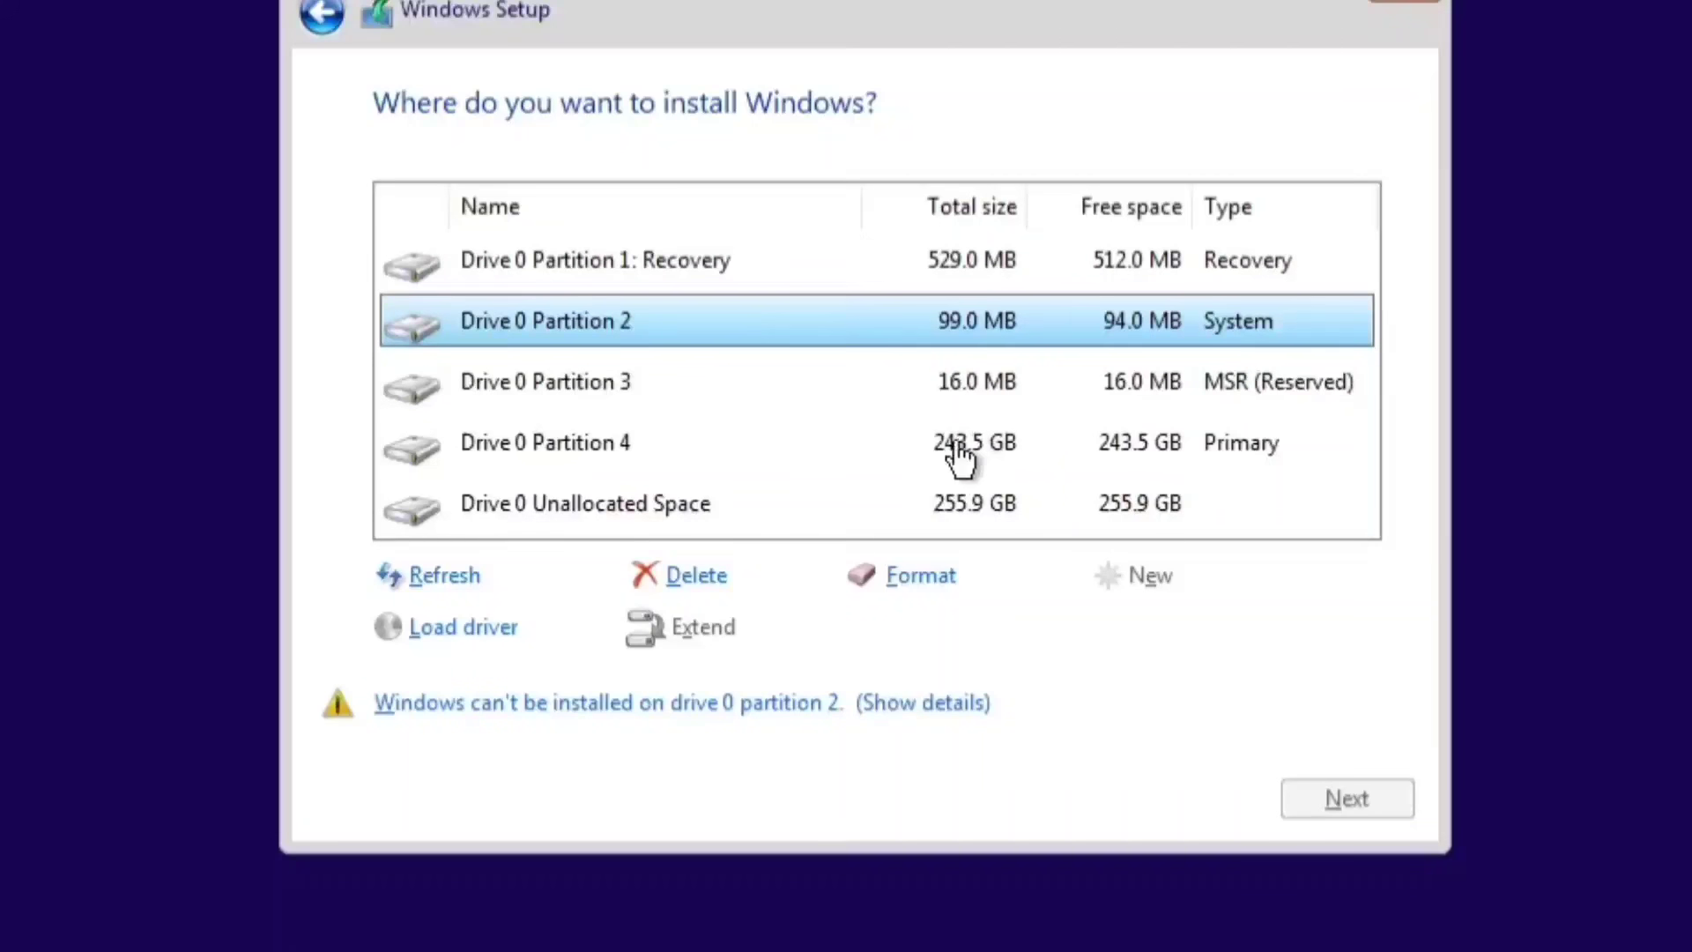
{"action": "left_click", "coordinate": [545, 464]}
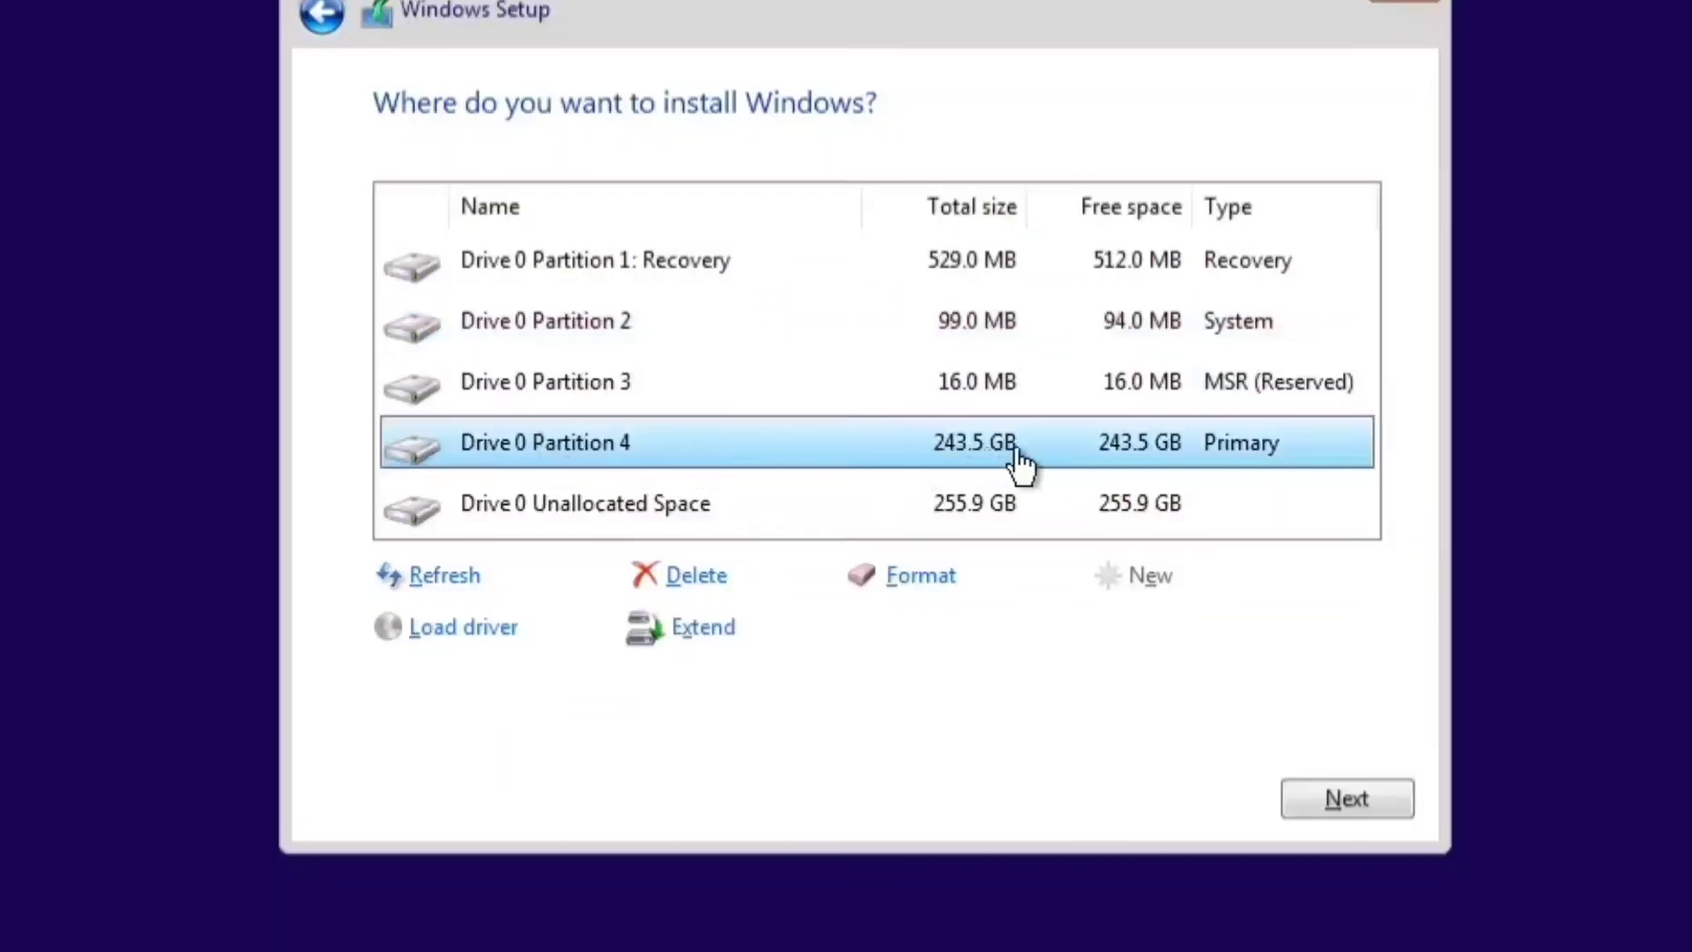
{"action": "left_click", "coordinate": [895, 502]}
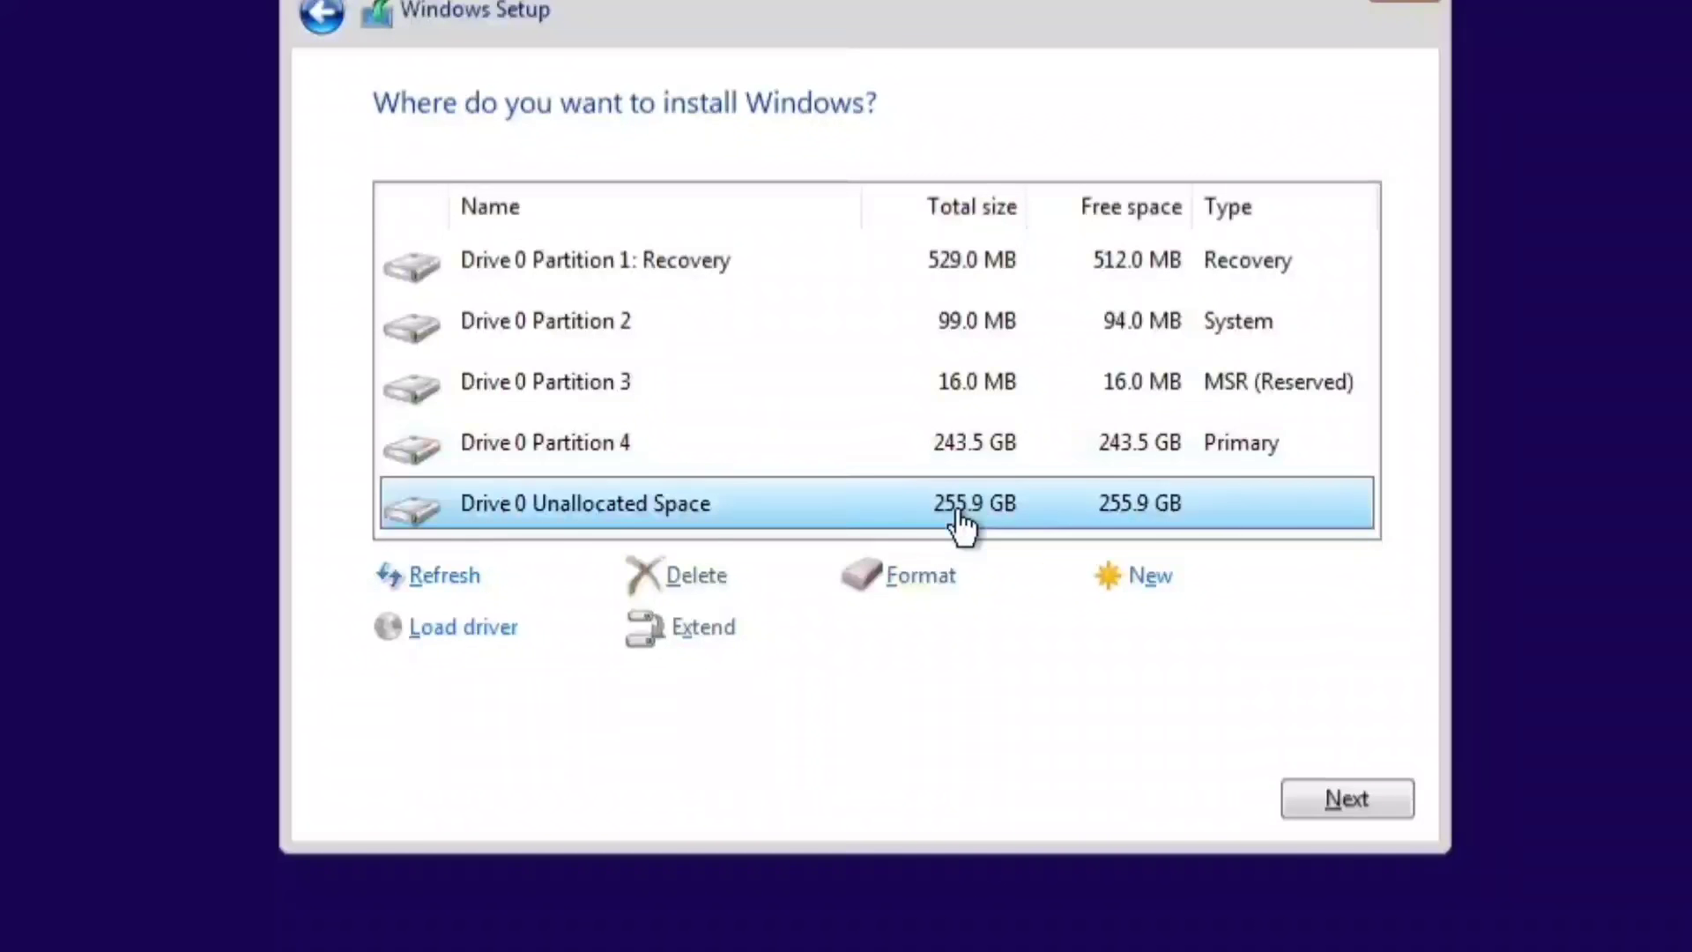
{"action": "left_click", "coordinate": [1115, 578]}
{"action": "left_click", "coordinate": [1182, 625]}
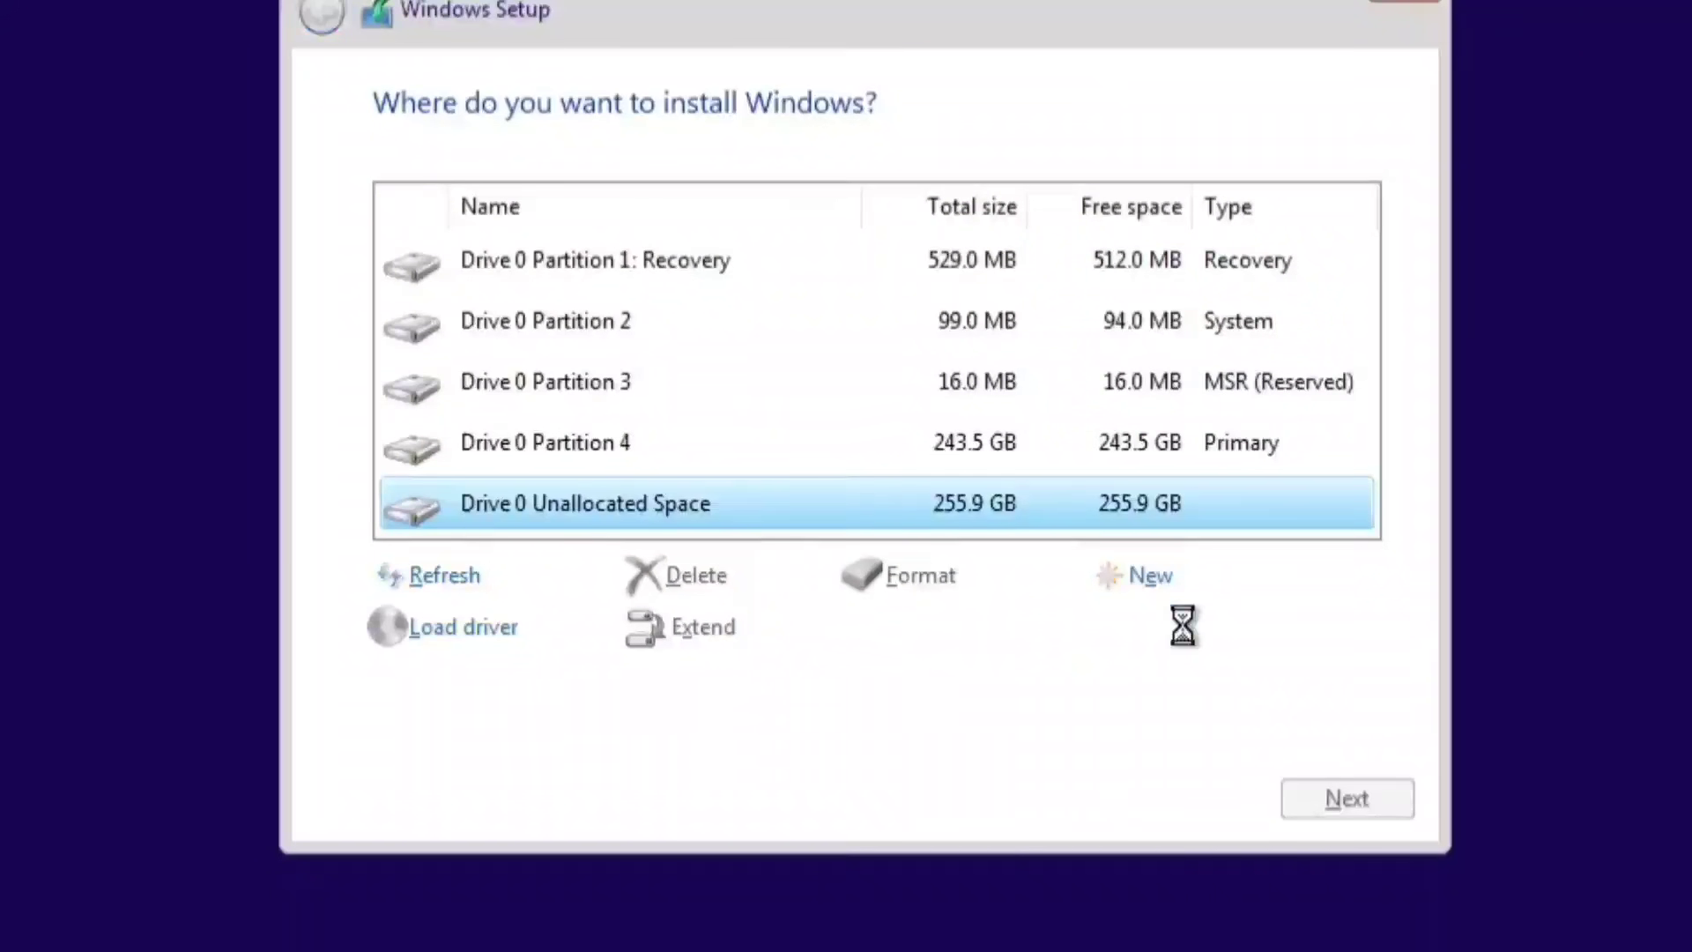
{"action": "left_click", "coordinate": [1118, 467]}
{"action": "left_click", "coordinate": [1102, 509]}
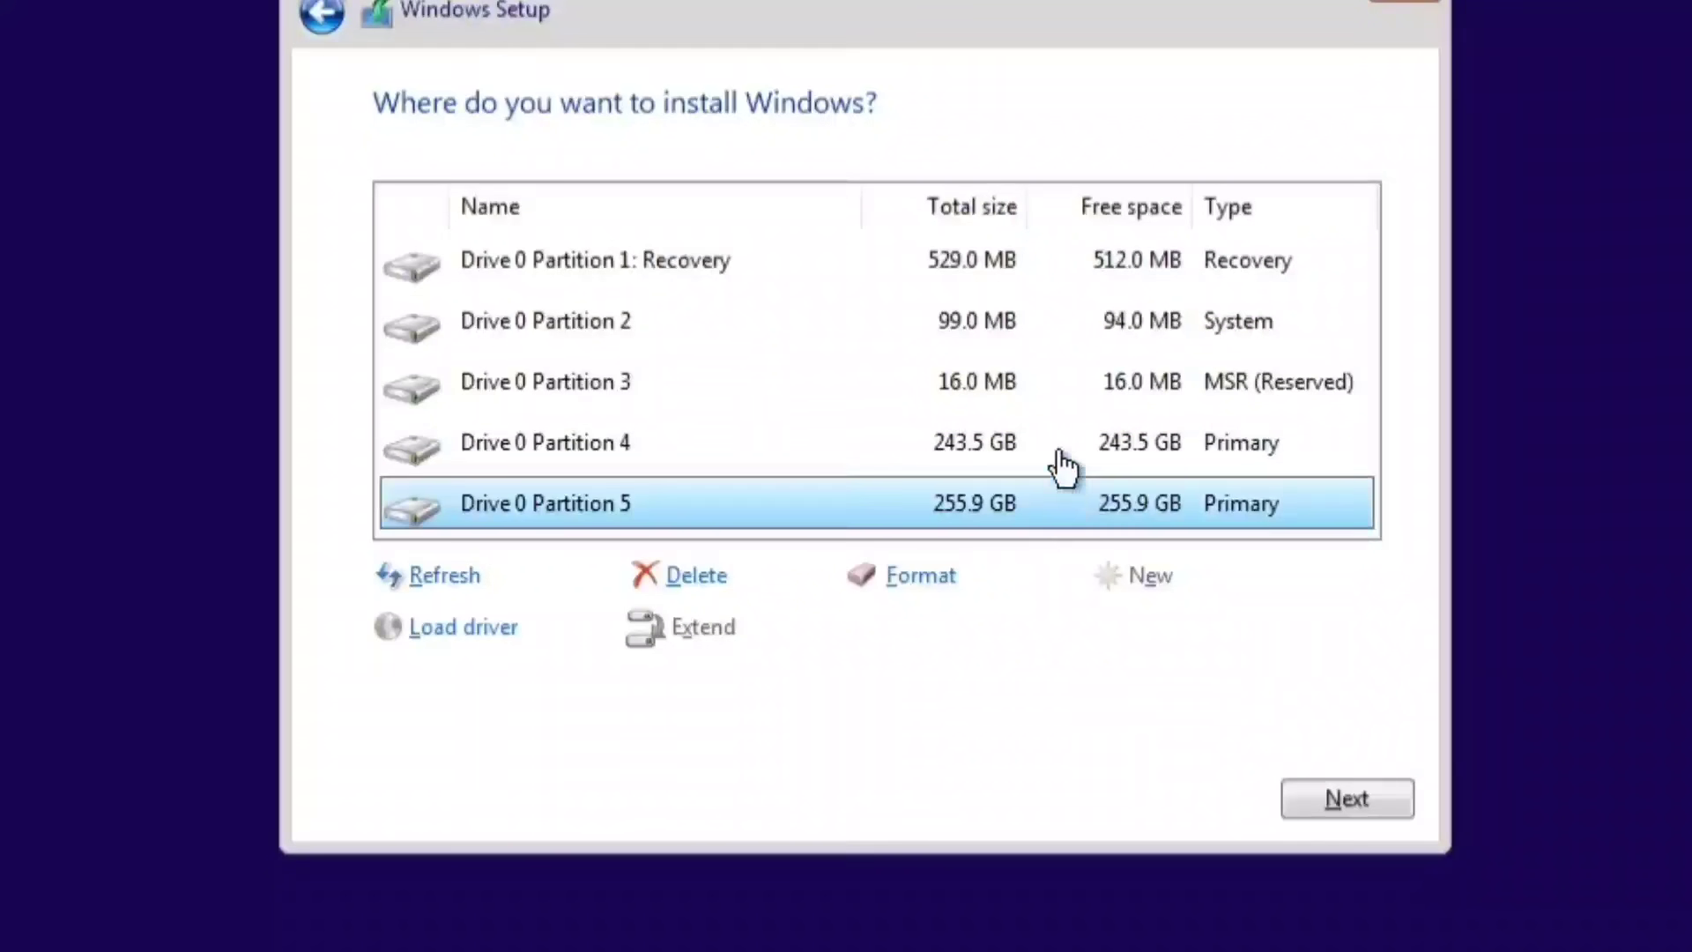
- Examine the sizes and types of the system, reserved and primary partitions on Drive 0
{"action": "left_click", "coordinate": [1063, 451]}
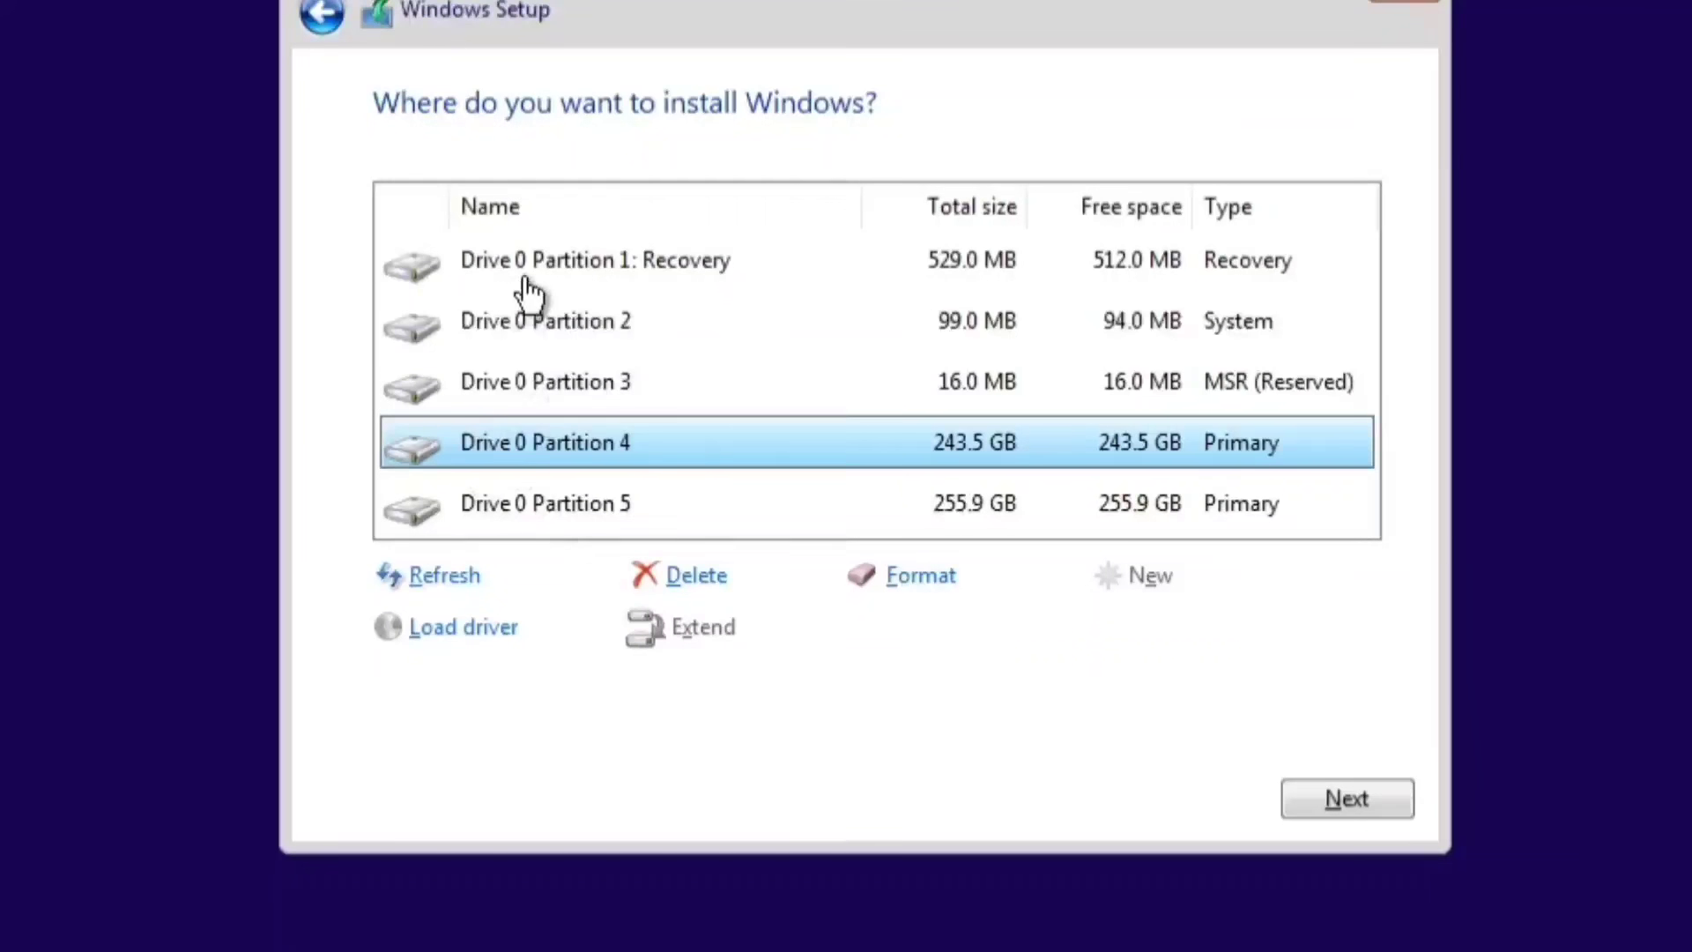
{"action": "left_click", "coordinate": [540, 328]}
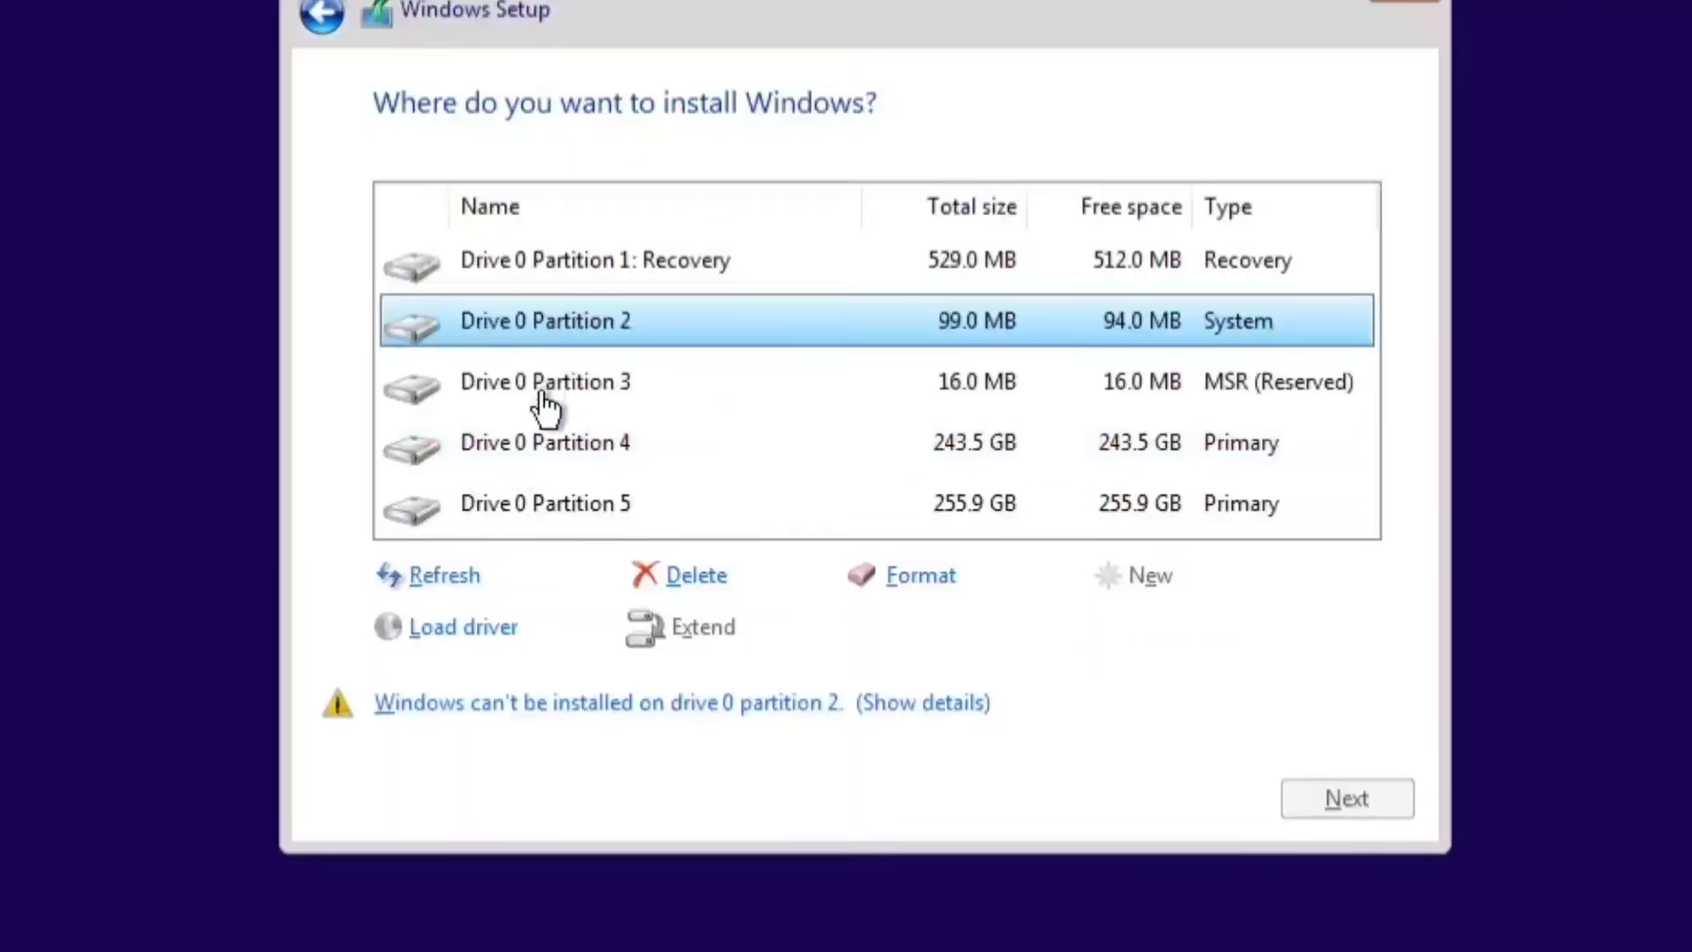
{"action": "left_click", "coordinate": [544, 401]}
{"action": "left_click", "coordinate": [541, 462]}
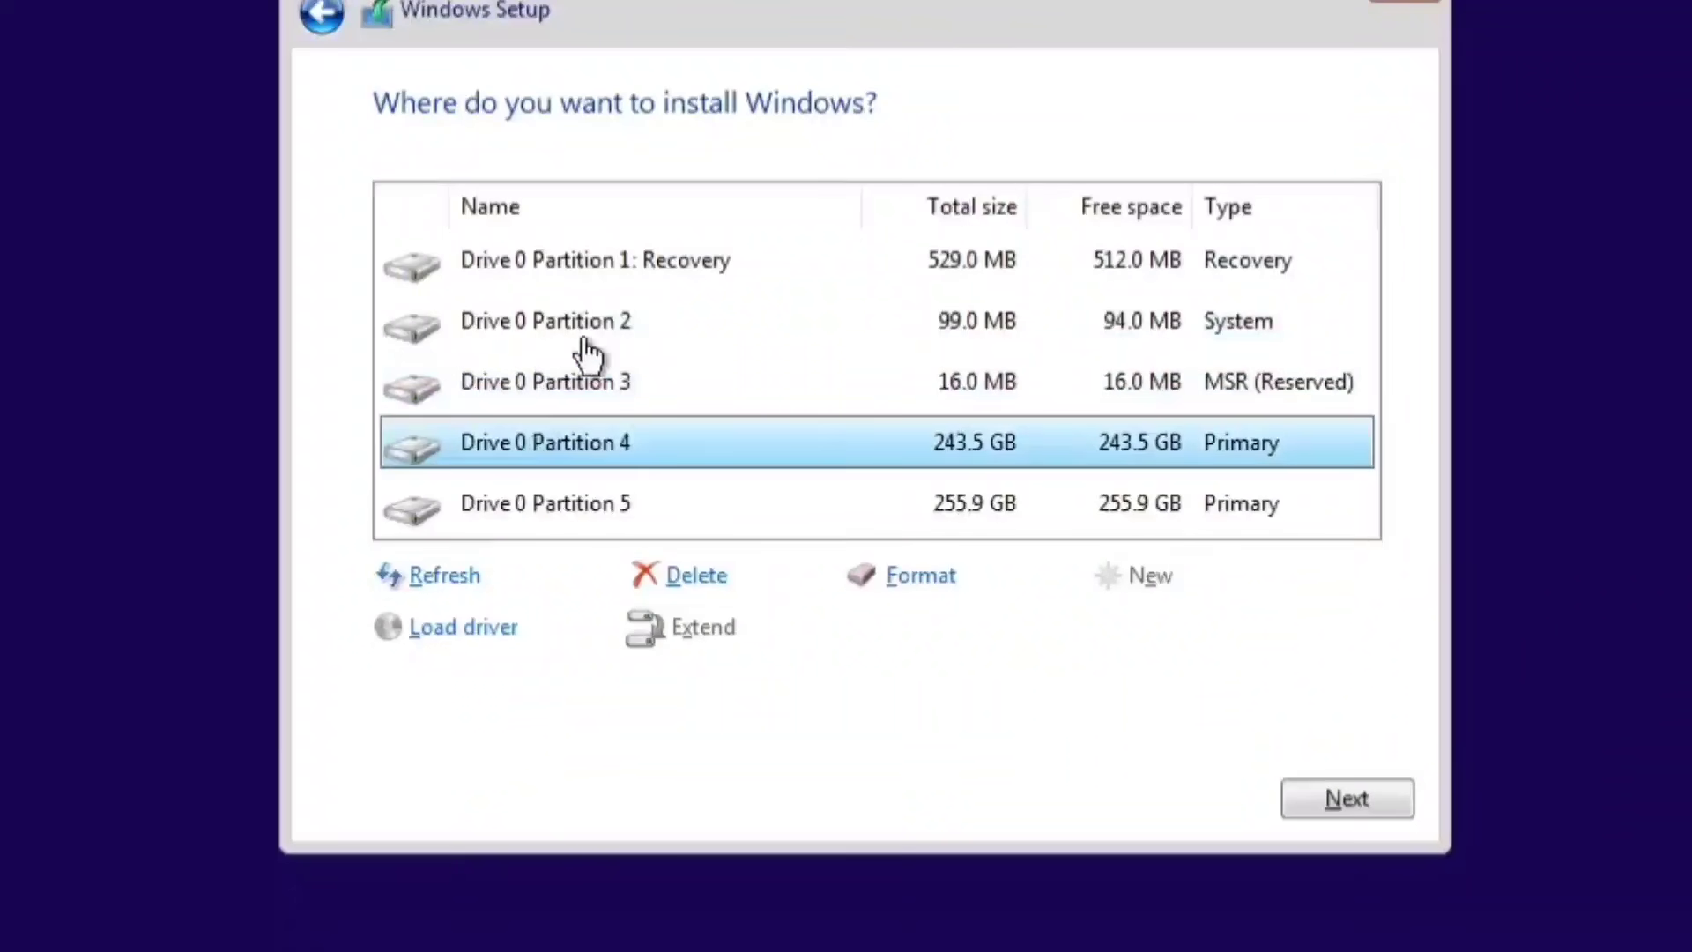
{"action": "left_click", "coordinate": [541, 386]}
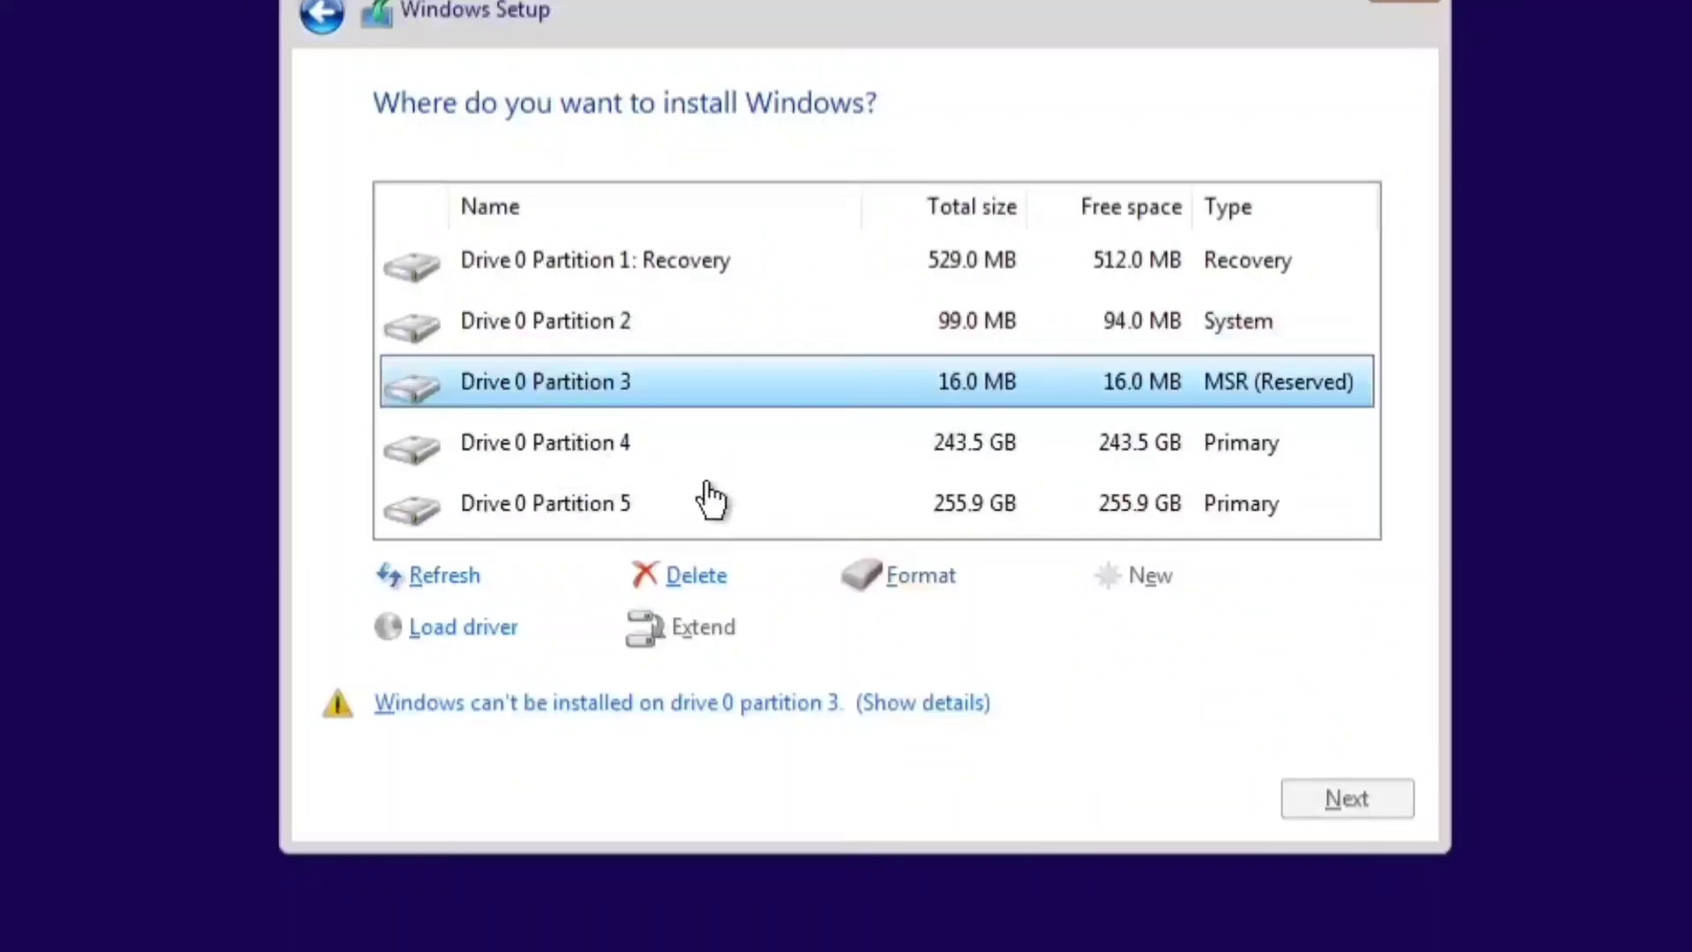
{"action": "left_click", "coordinate": [551, 460]}
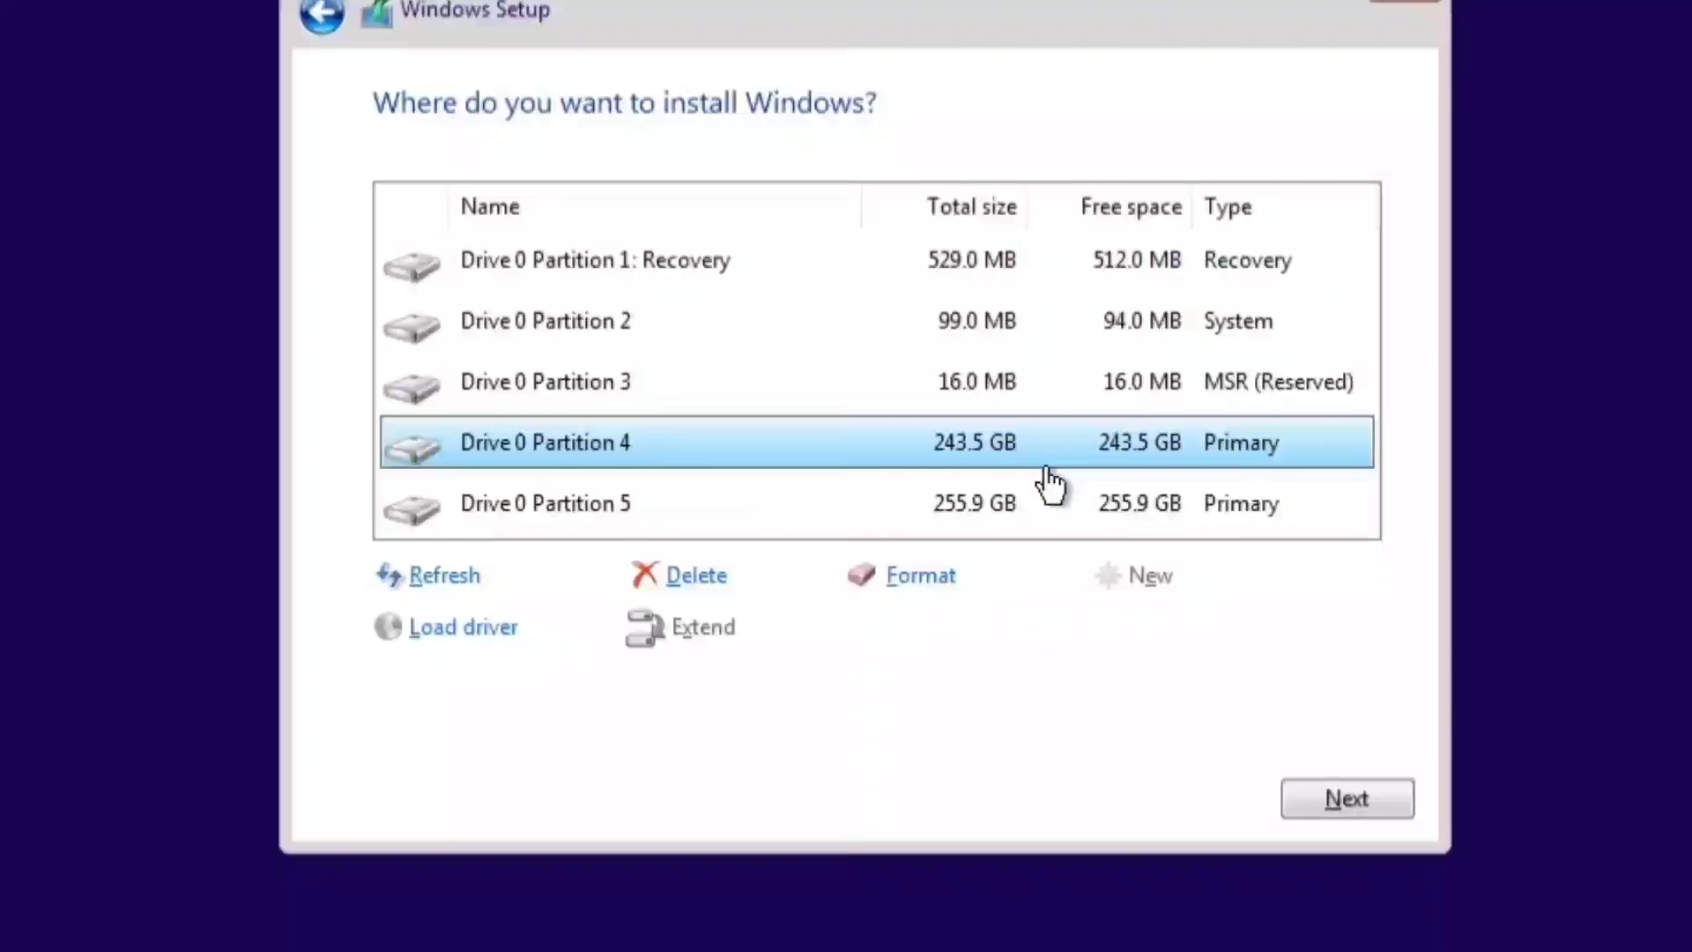
{"action": "left_click", "coordinate": [954, 511]}
{"action": "left_click", "coordinate": [954, 449]}
{"action": "left_click", "coordinate": [751, 506]}
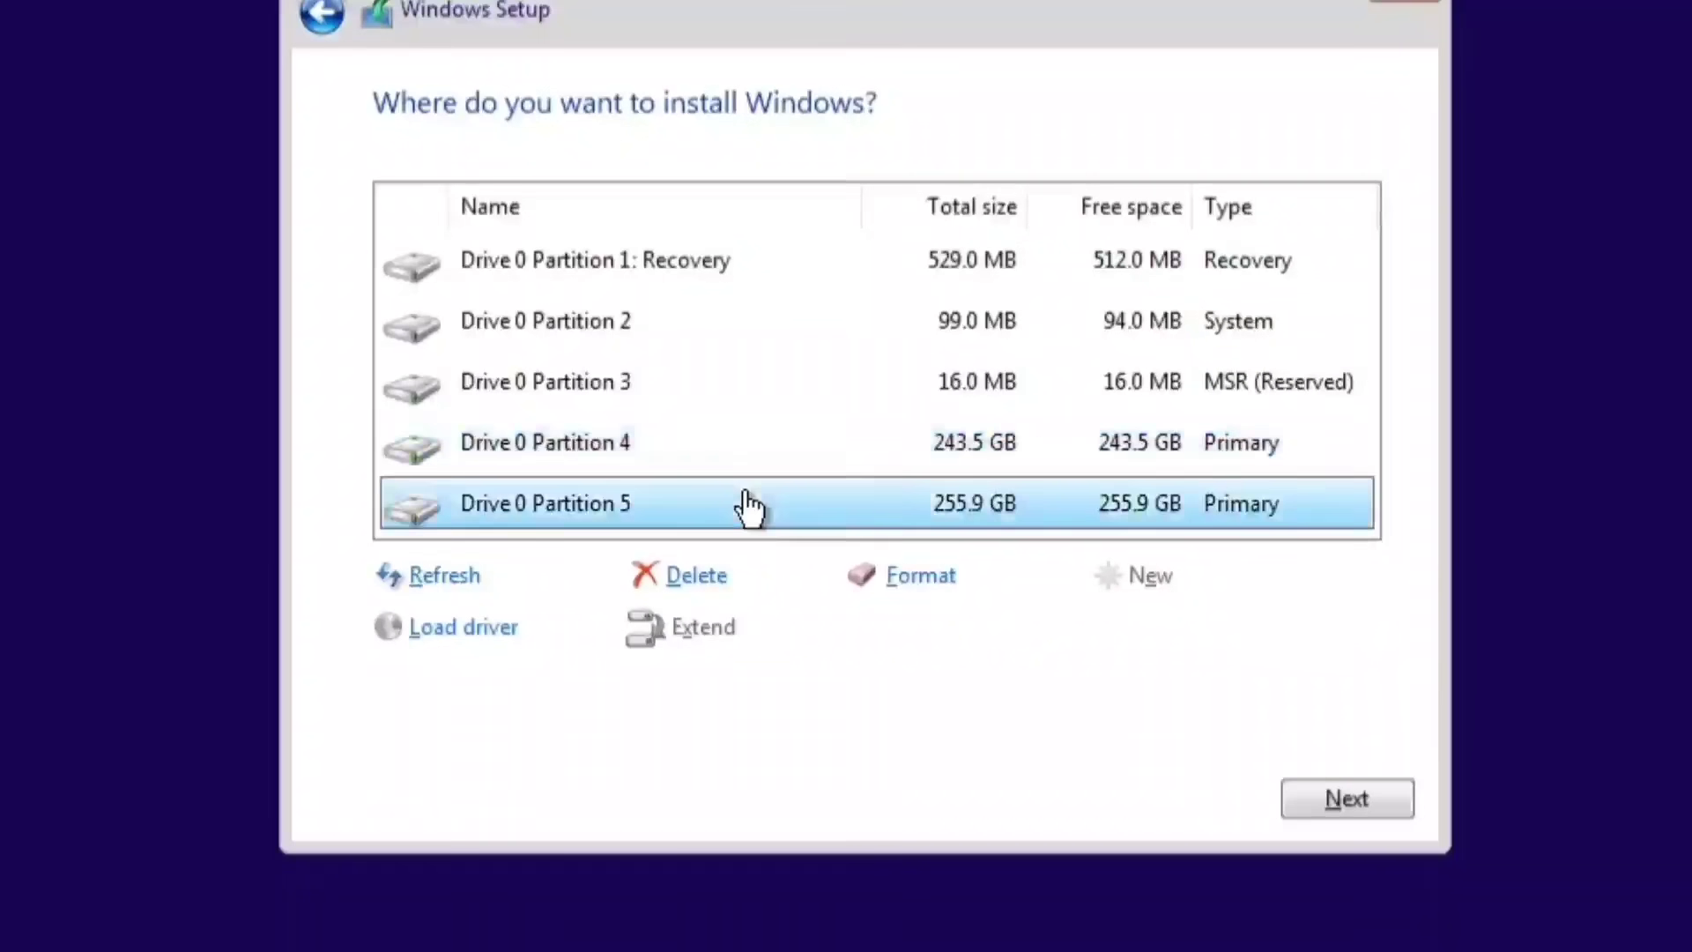
- Format Drive 0 Partition 4 and accept the loss of any data stored on it
{"action": "left_click", "coordinate": [792, 468]}
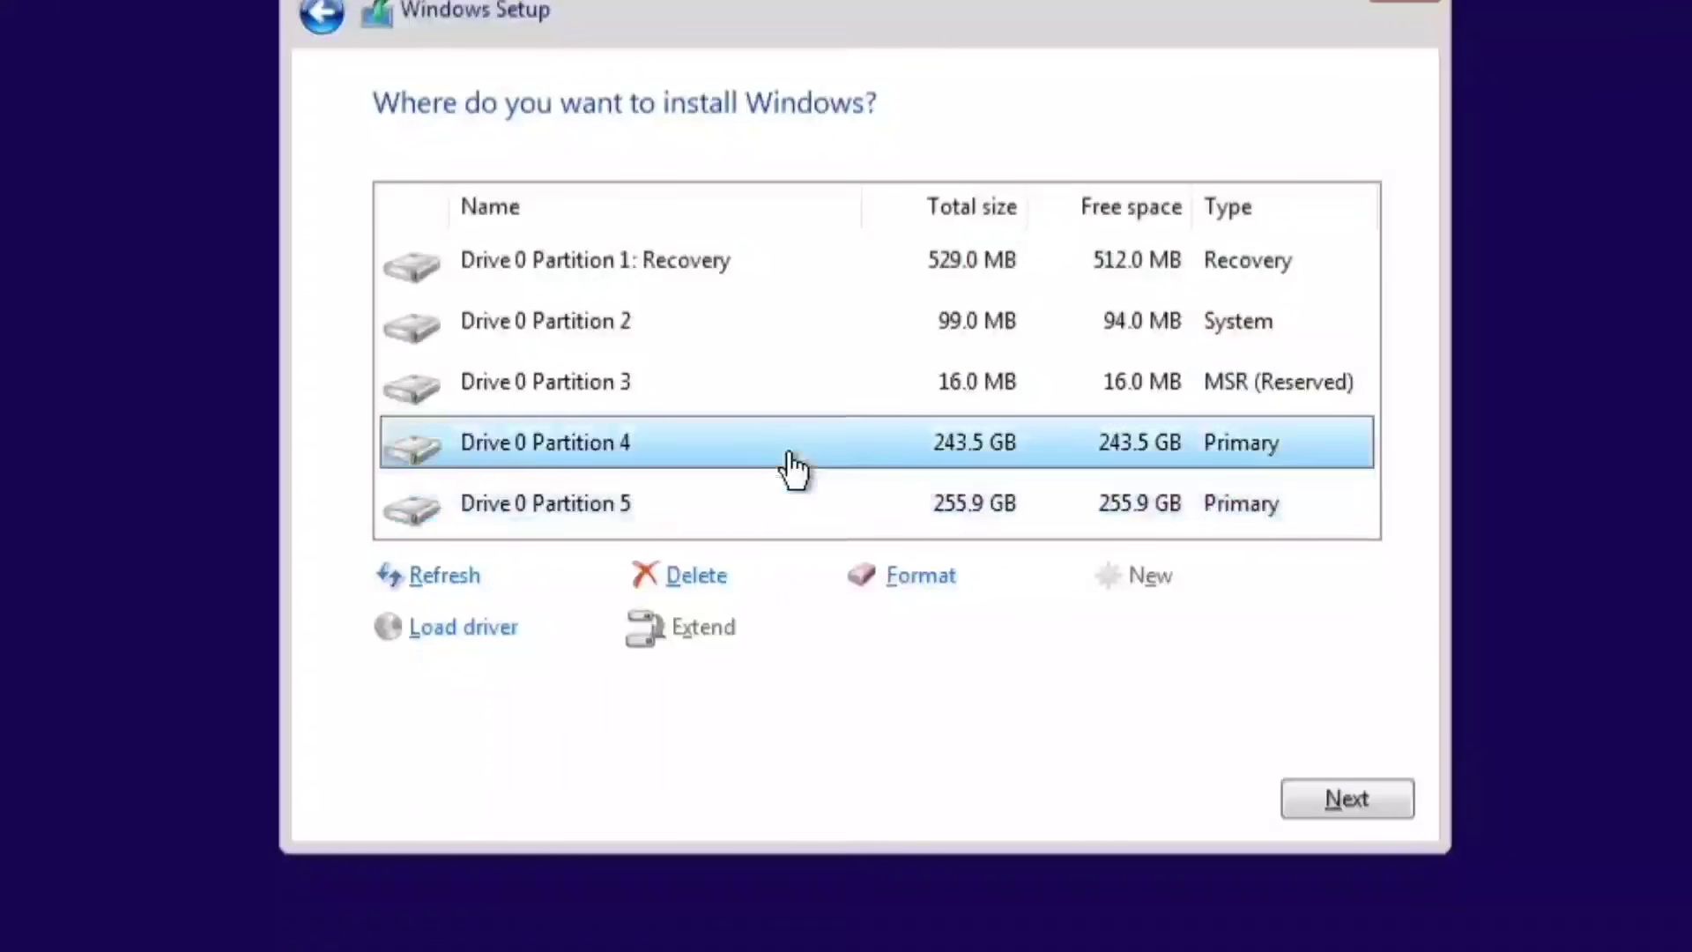
{"action": "left_click", "coordinate": [899, 589]}
{"action": "left_click", "coordinate": [1072, 628]}
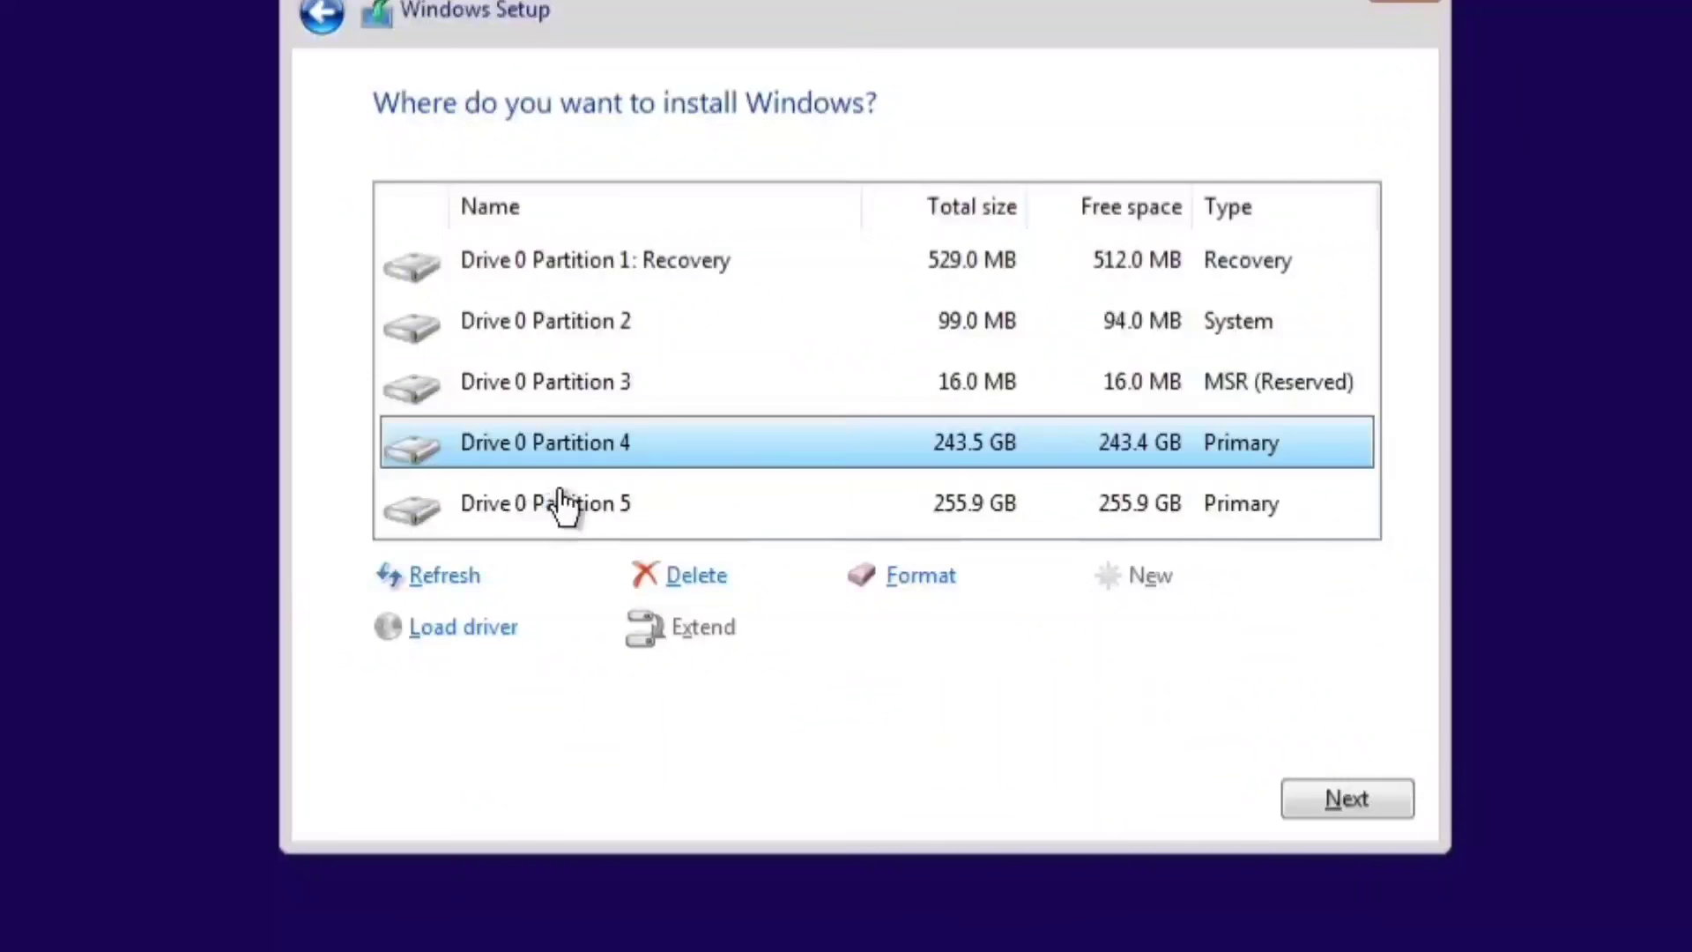
- Delete Drive 0 Partition 5, returning its space to unallocated, and accept the data loss
{"action": "left_click", "coordinate": [672, 518]}
{"action": "left_click", "coordinate": [662, 472]}
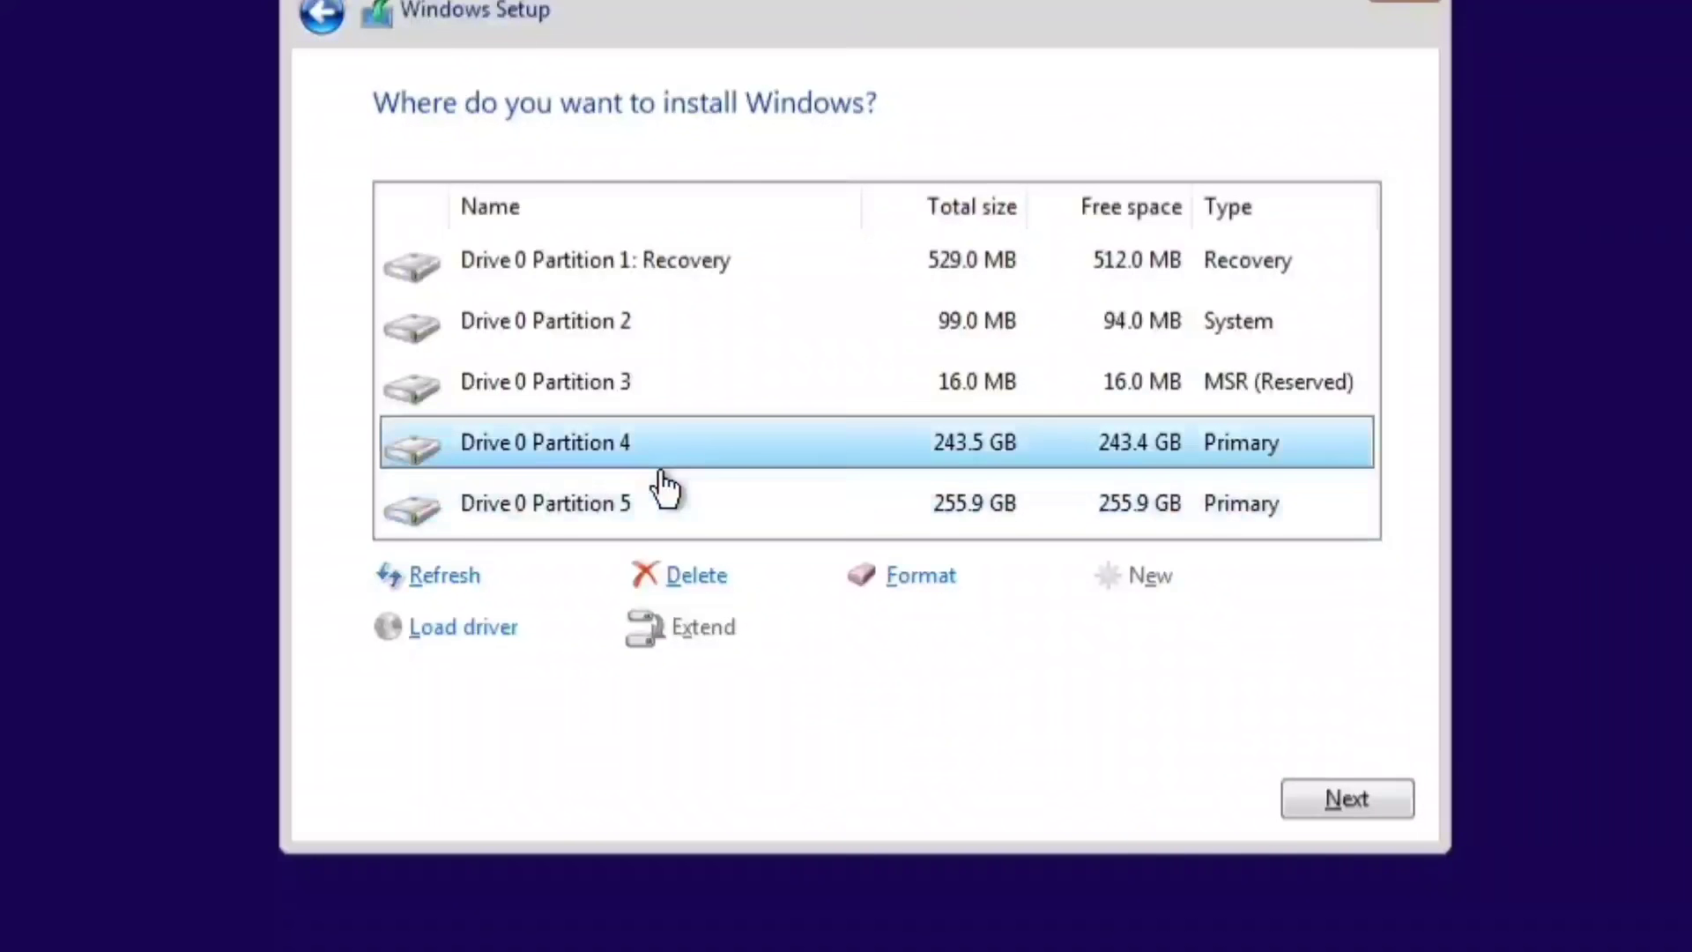
{"action": "left_click", "coordinate": [627, 512]}
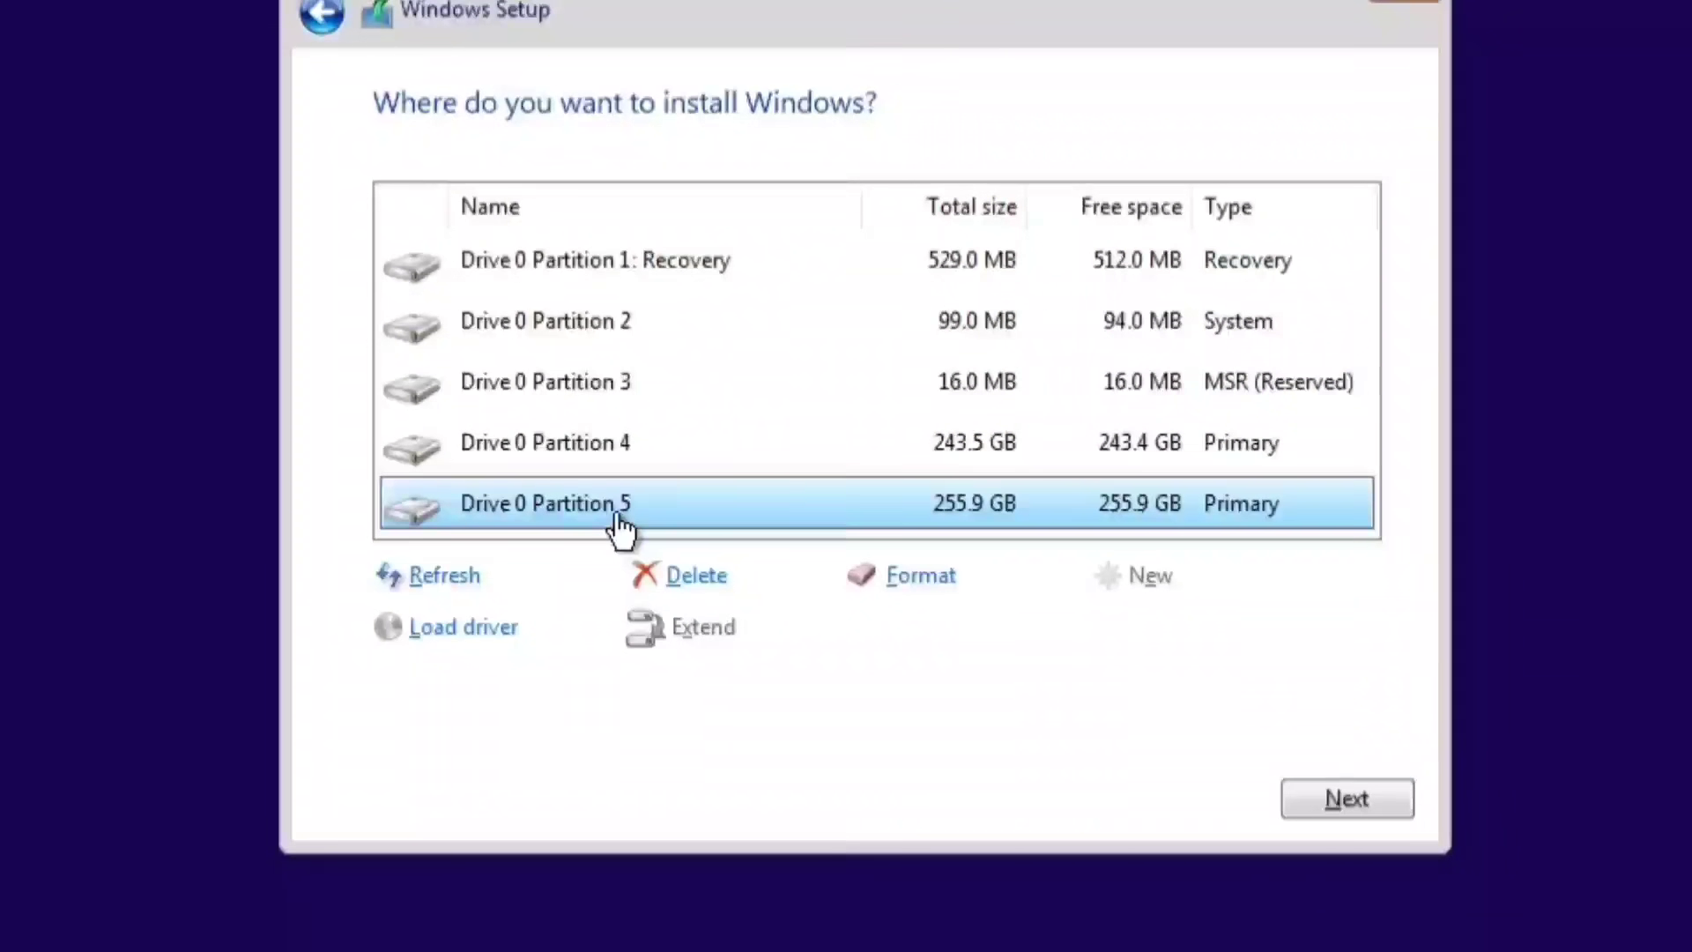
{"action": "left_click", "coordinate": [681, 574]}
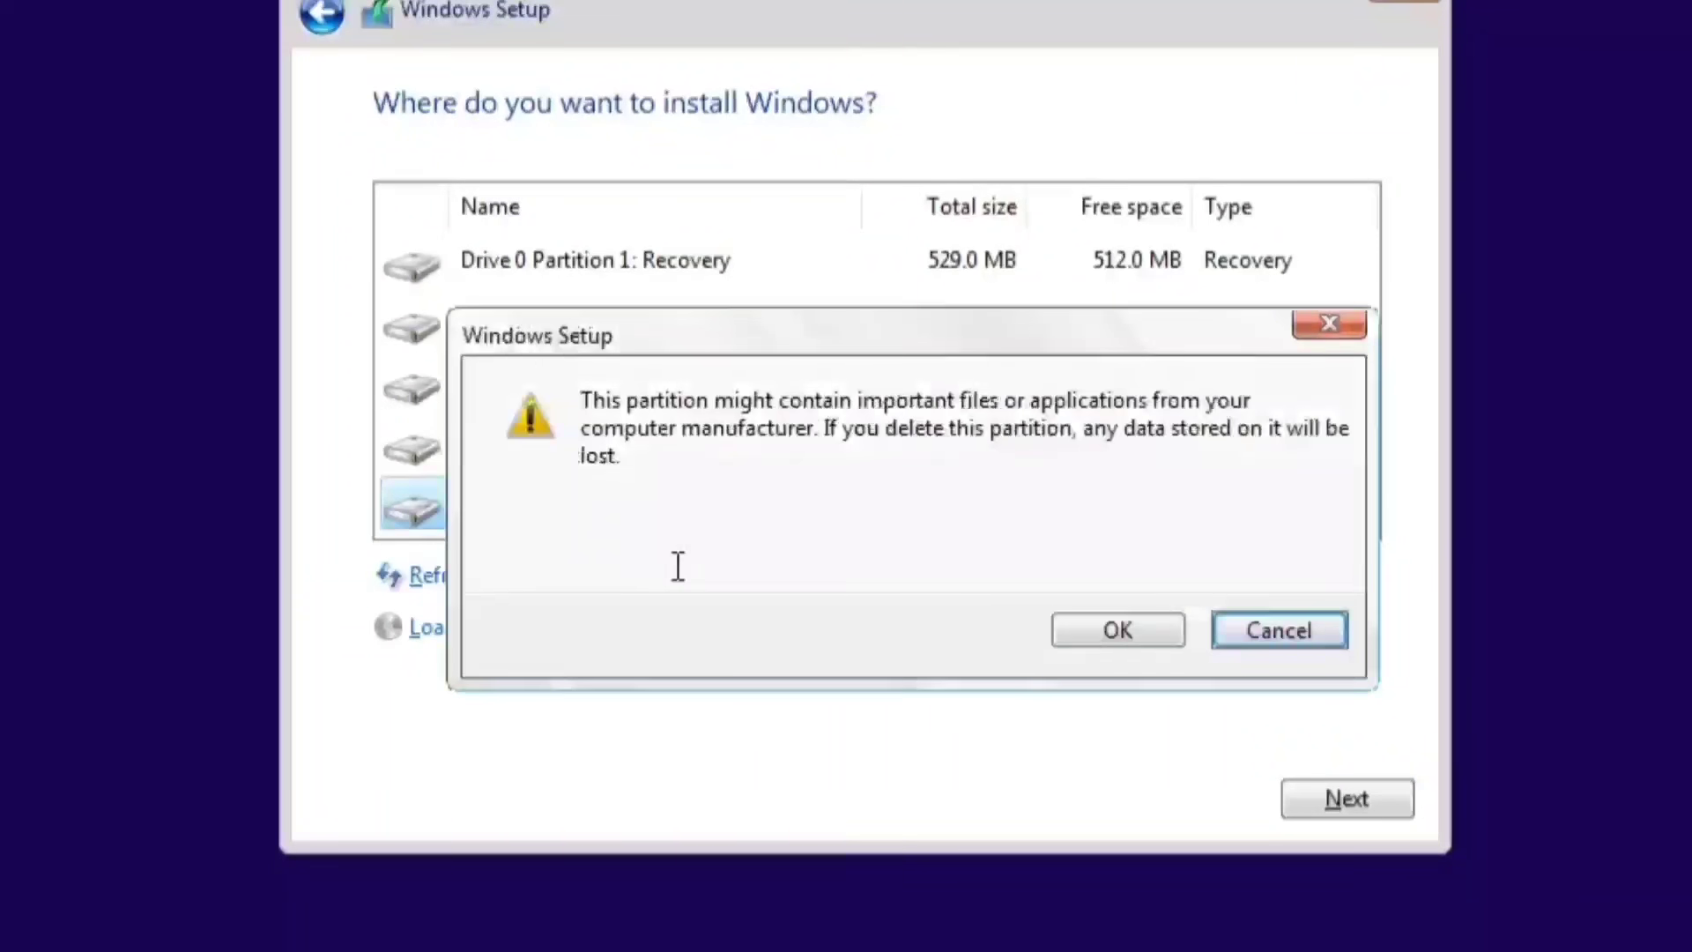
{"action": "left_click", "coordinate": [1070, 637]}
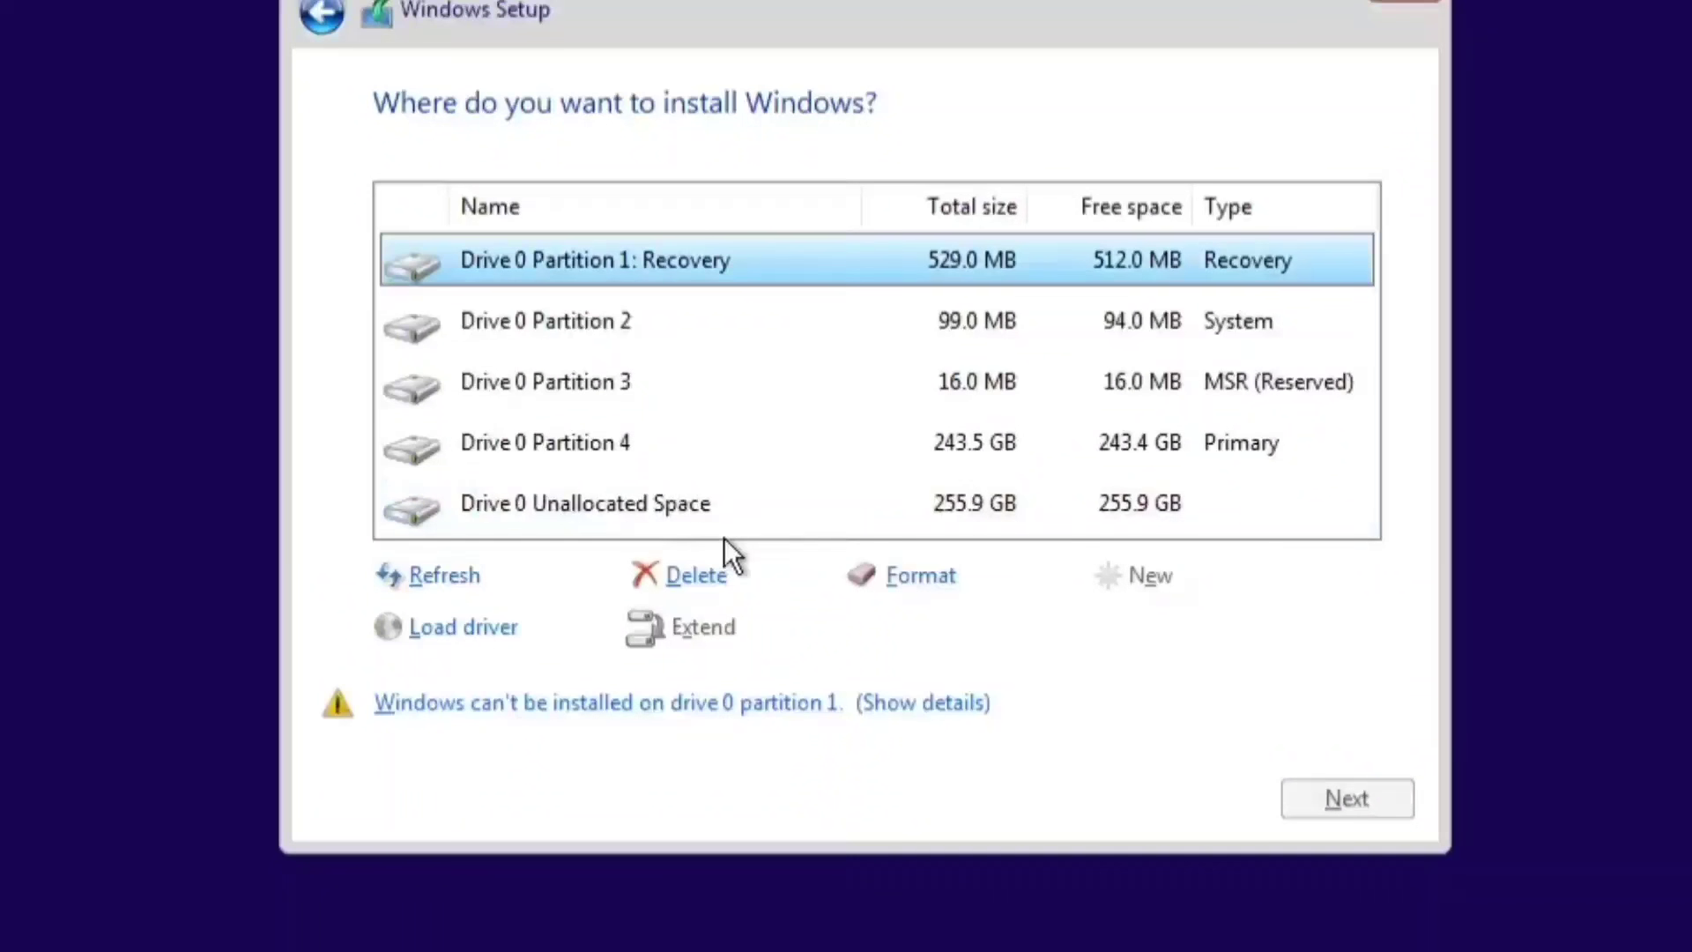
- Create a new 150000 MB partition from the Drive 0 unallocated space
{"action": "left_click", "coordinate": [728, 526]}
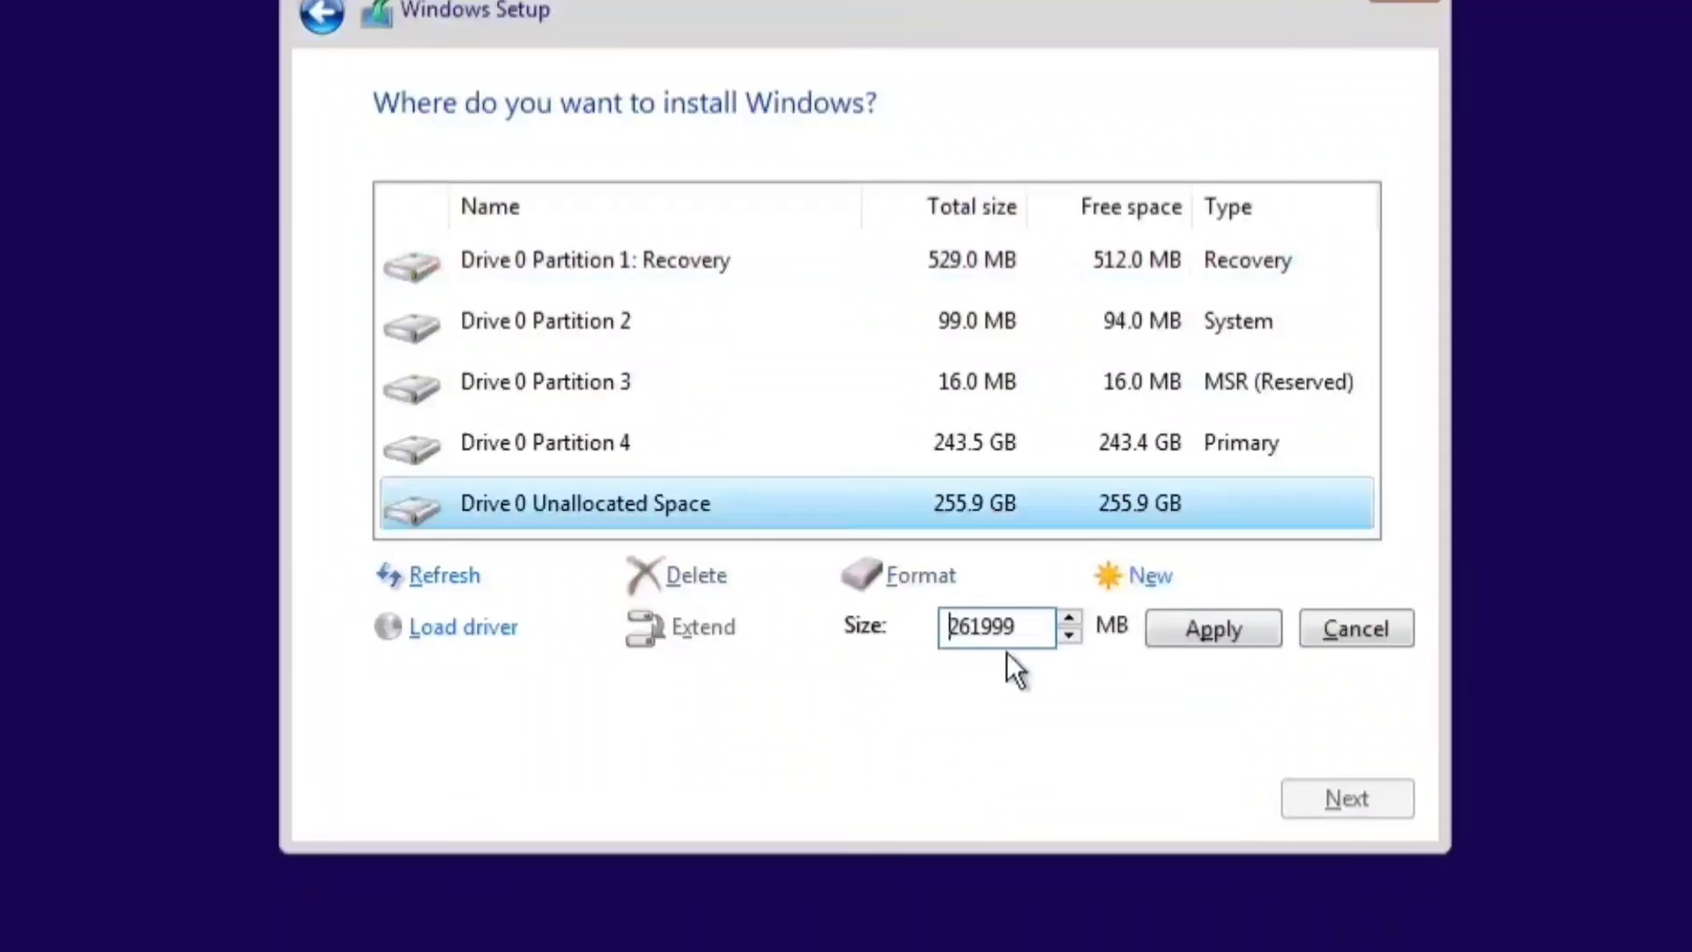
{"action": "left_click_drag", "start_coordinate": [1024, 629], "coordinate": [899, 631]}
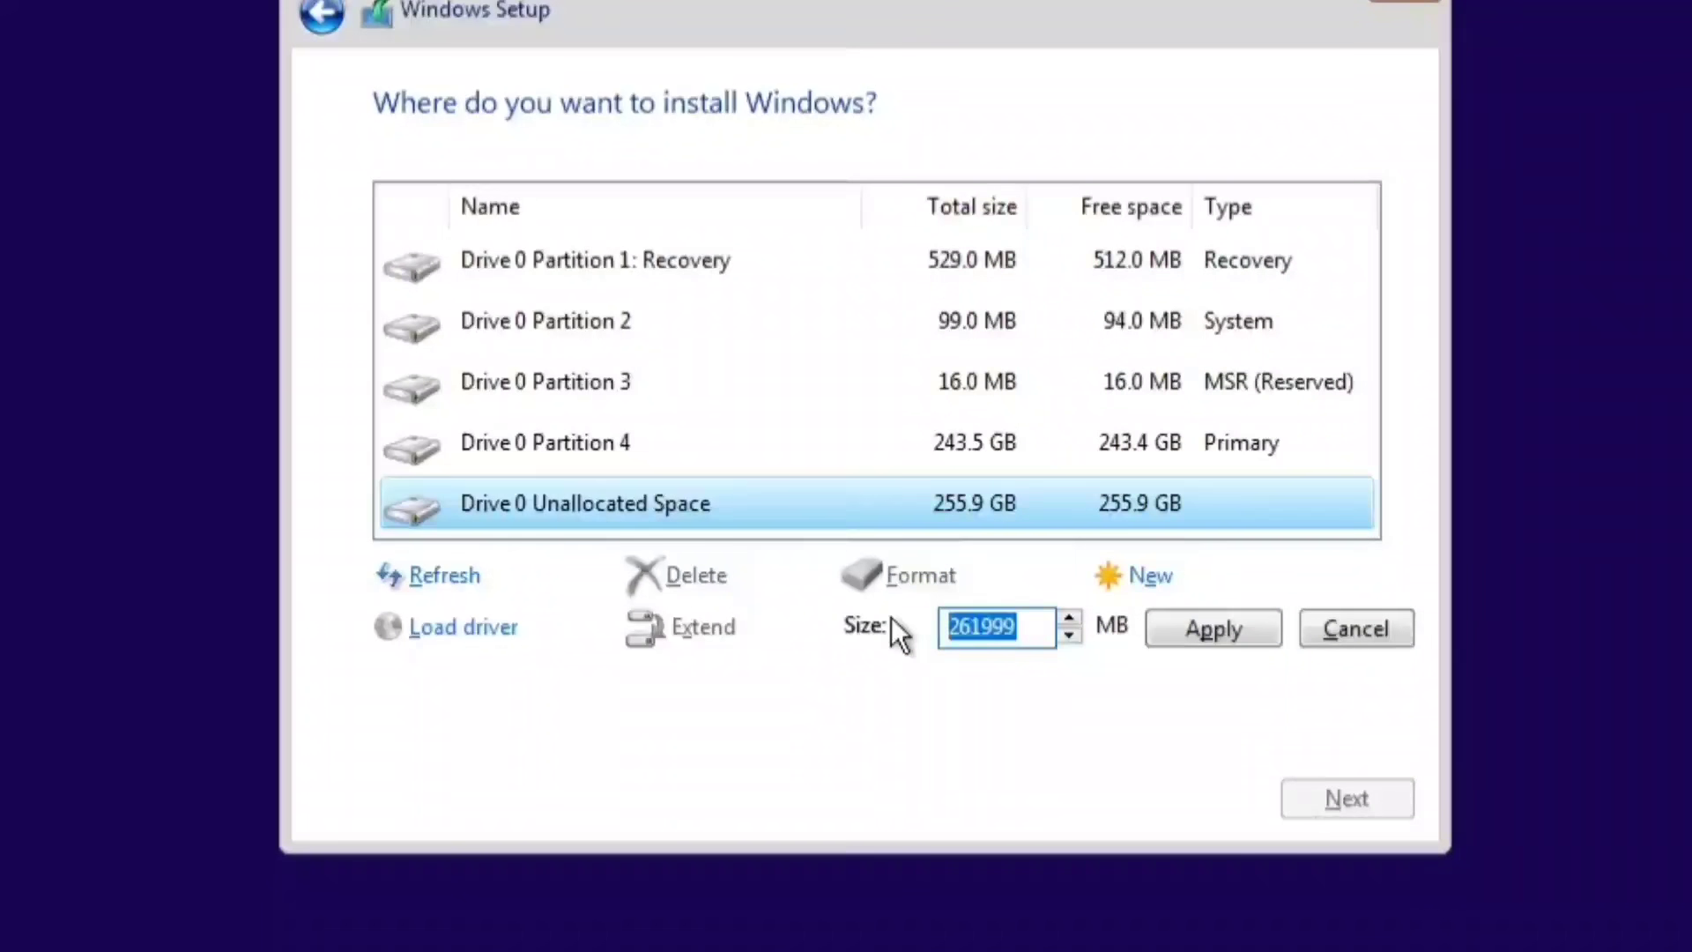
{"action": "type", "text": "150"}
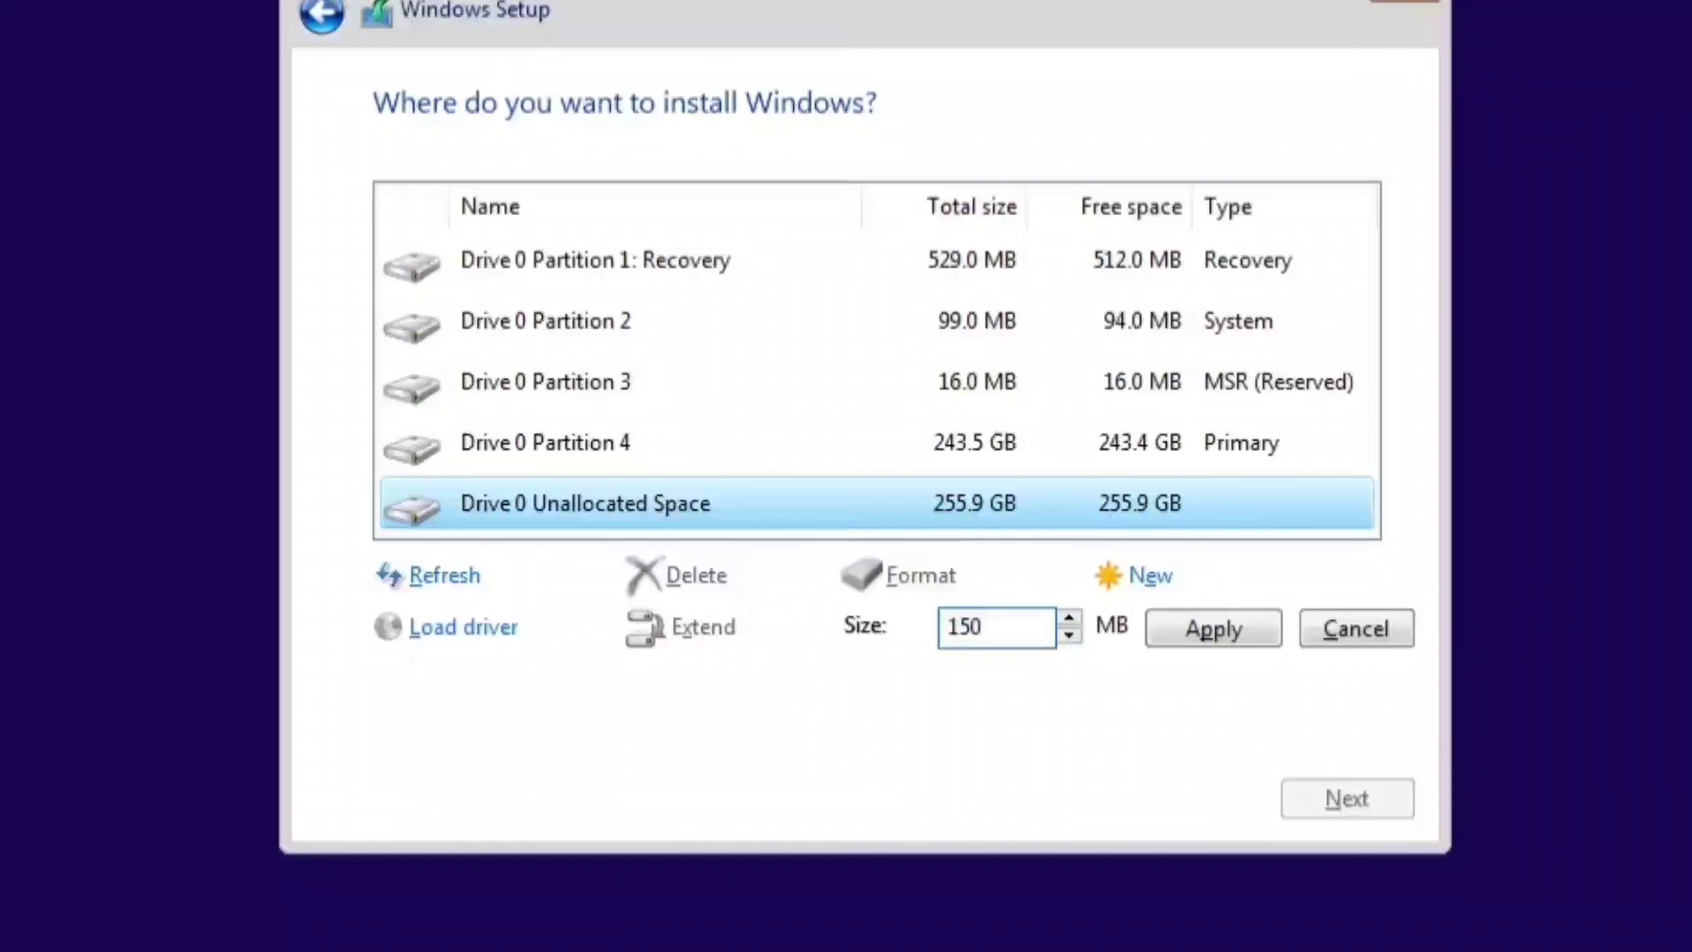
{"action": "type", "text": "000"}
{"action": "left_click", "coordinate": [1190, 648]}
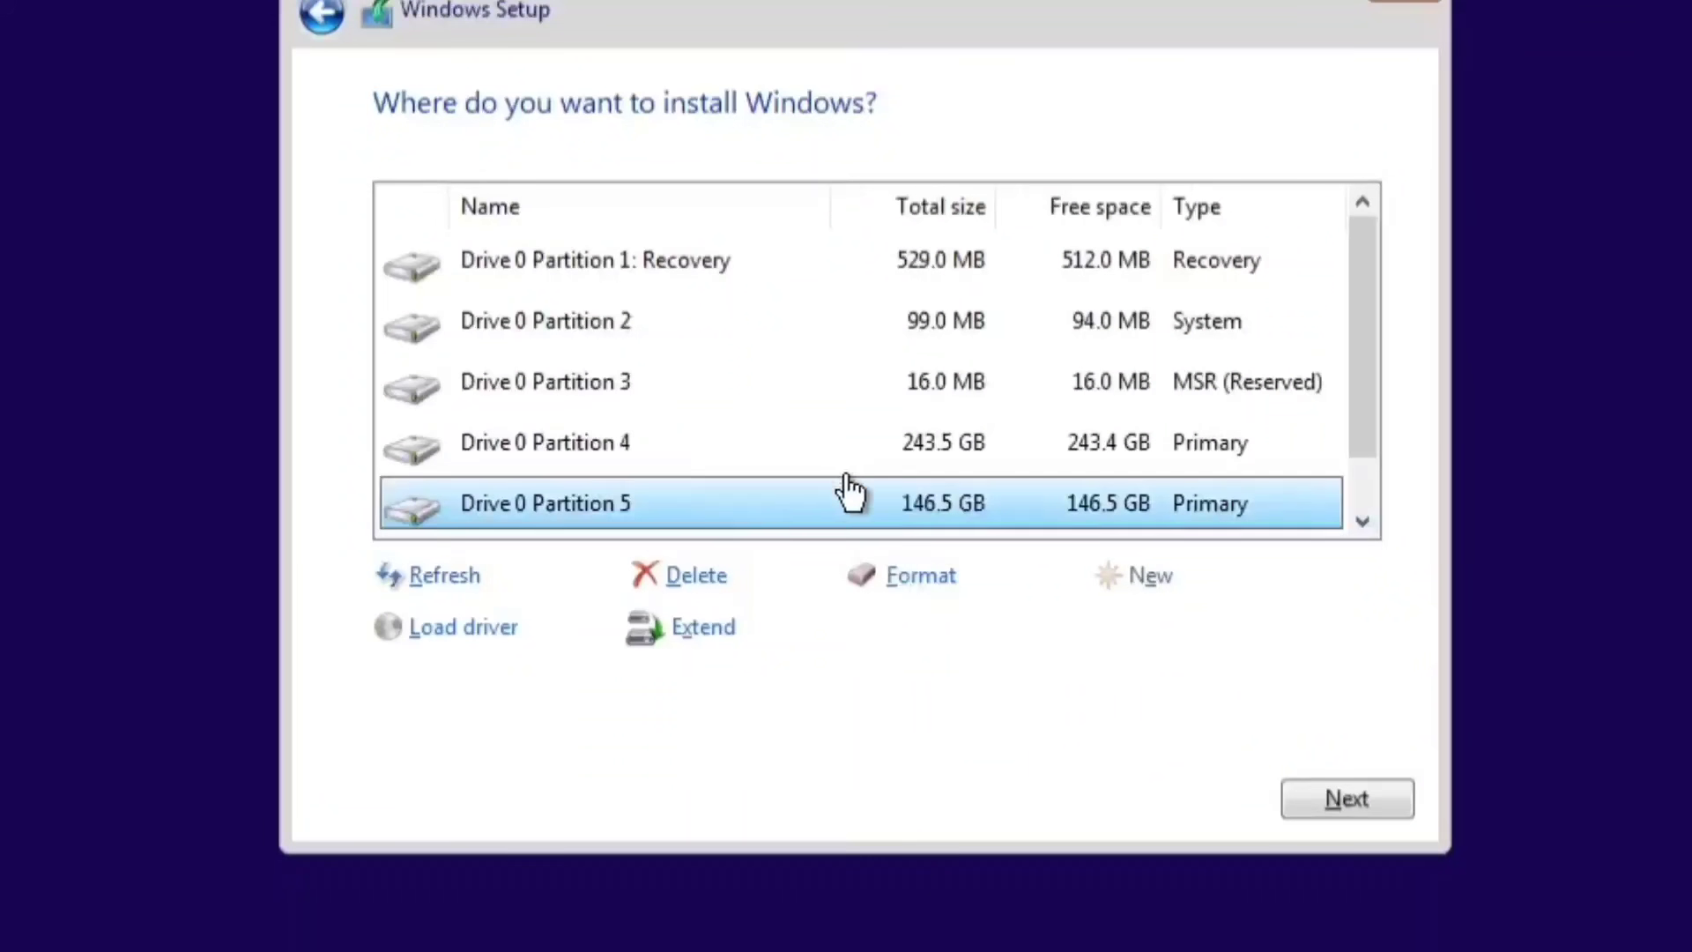
- Format Drive 0 Partition 5 and accept the loss of its data
{"action": "scroll", "coordinate": [853, 483], "scroll_direction": "down", "scroll_amount": 1}
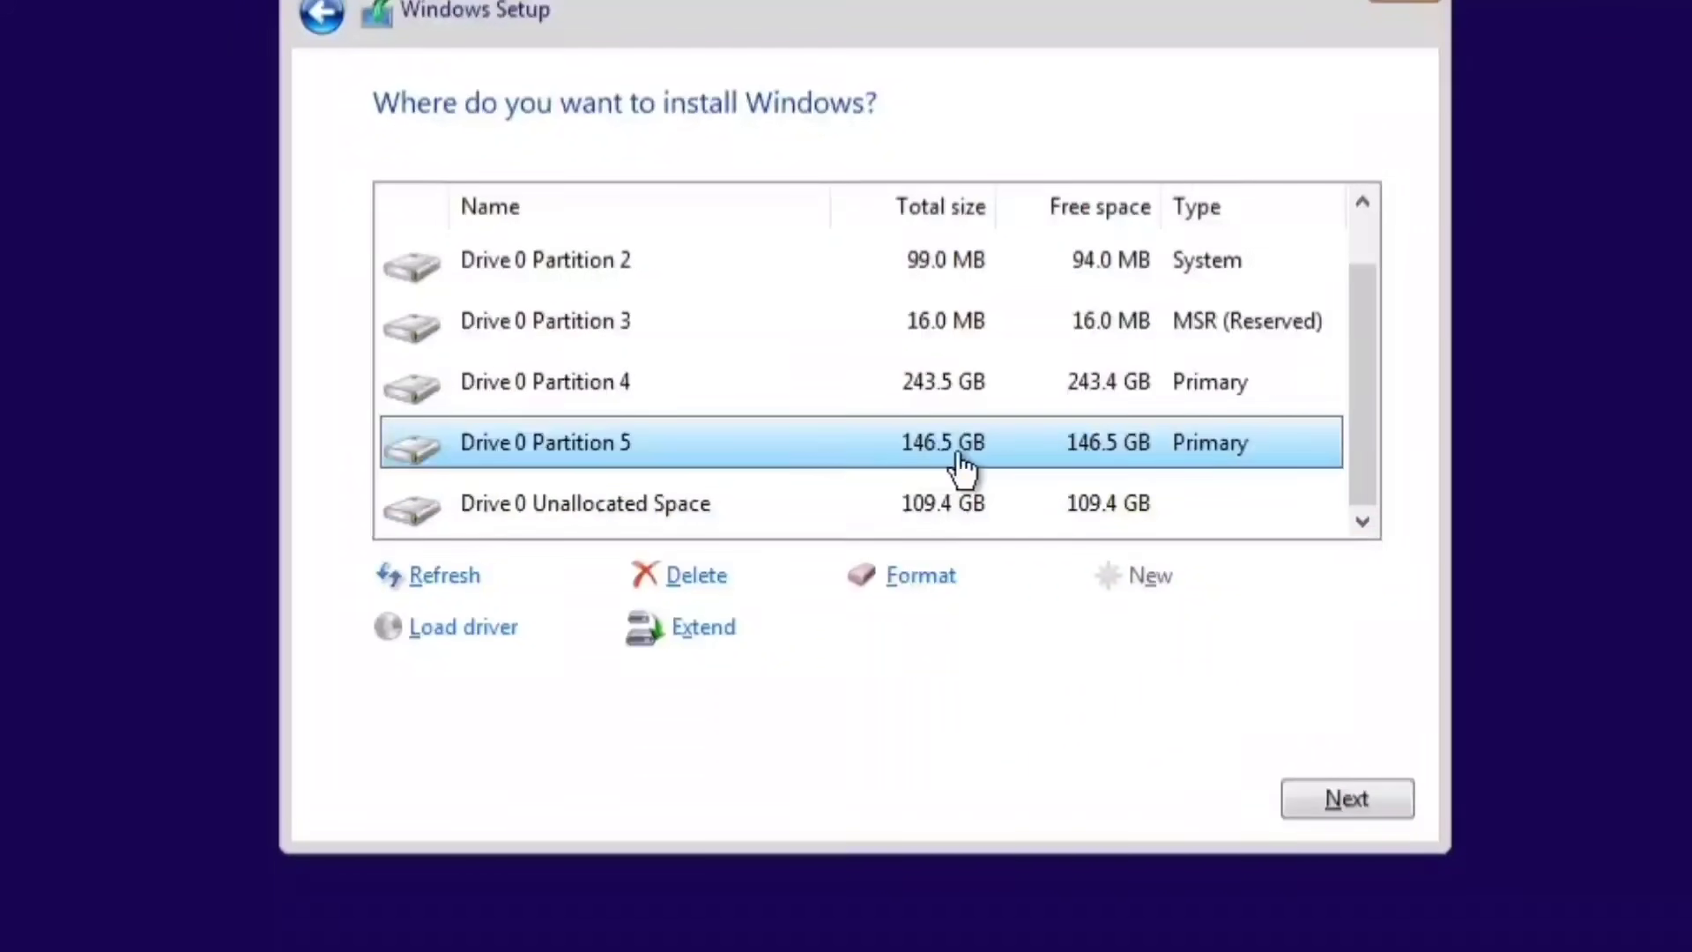
{"action": "left_click", "coordinate": [927, 583]}
{"action": "left_click", "coordinate": [1094, 629]}
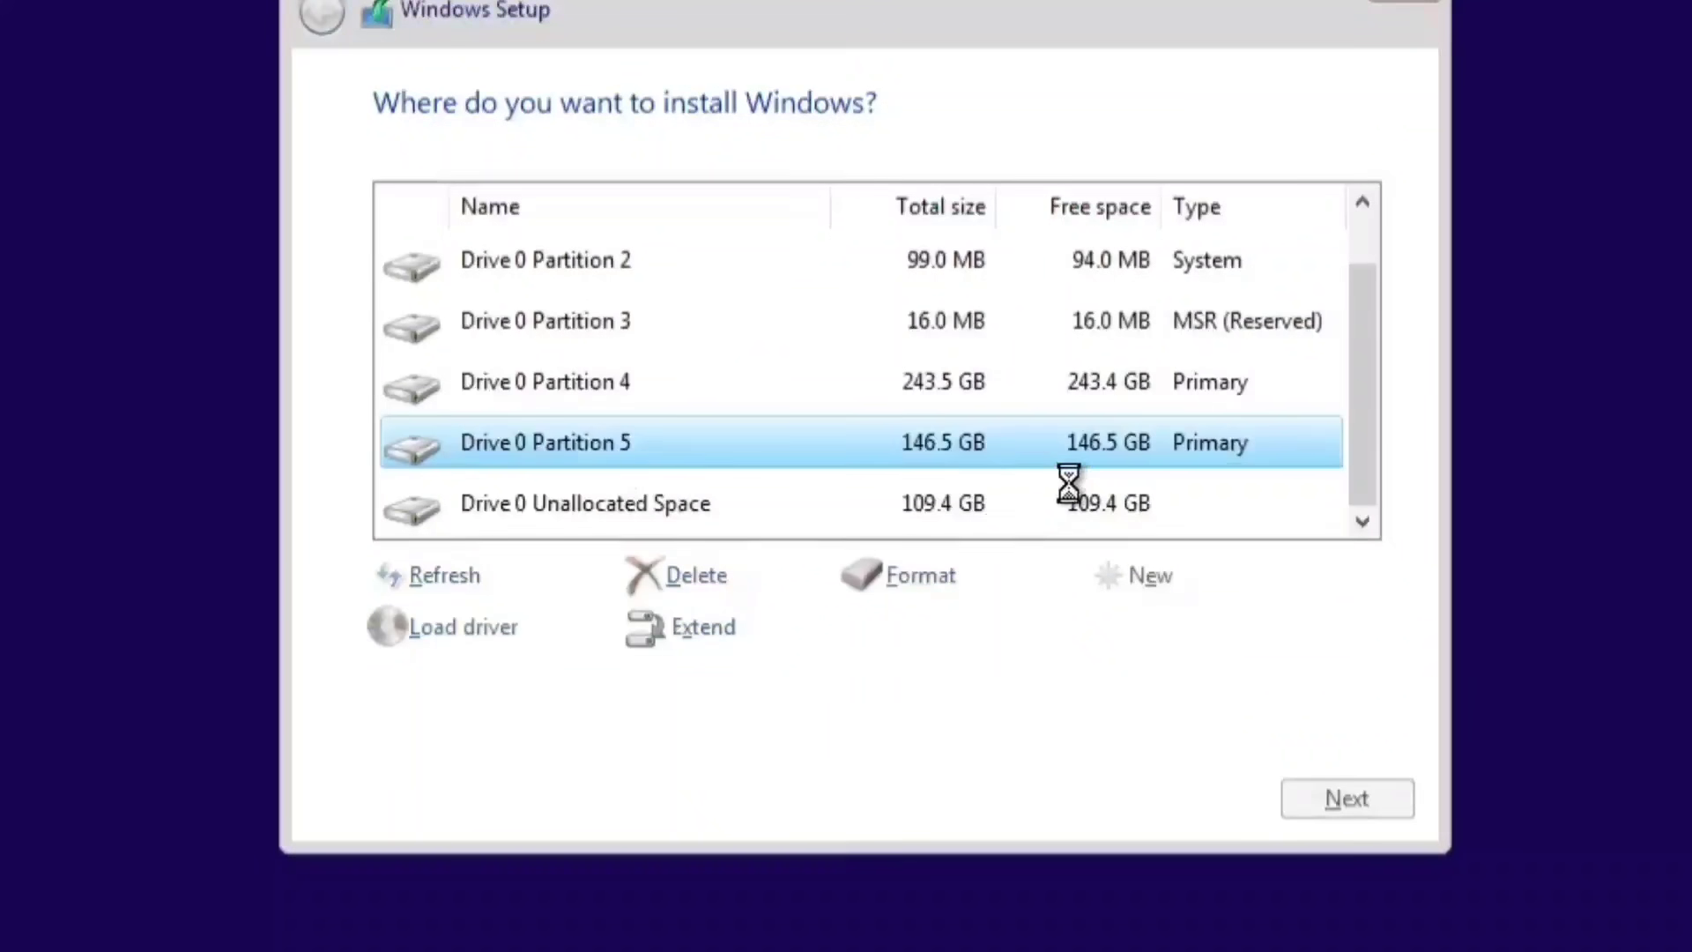
- Create a final primary partition from the unallocated space after Partition 5, using its full size
{"action": "scroll", "coordinate": [1022, 467], "scroll_direction": "down", "scroll_amount": 1}
{"action": "left_click", "coordinate": [980, 498]}
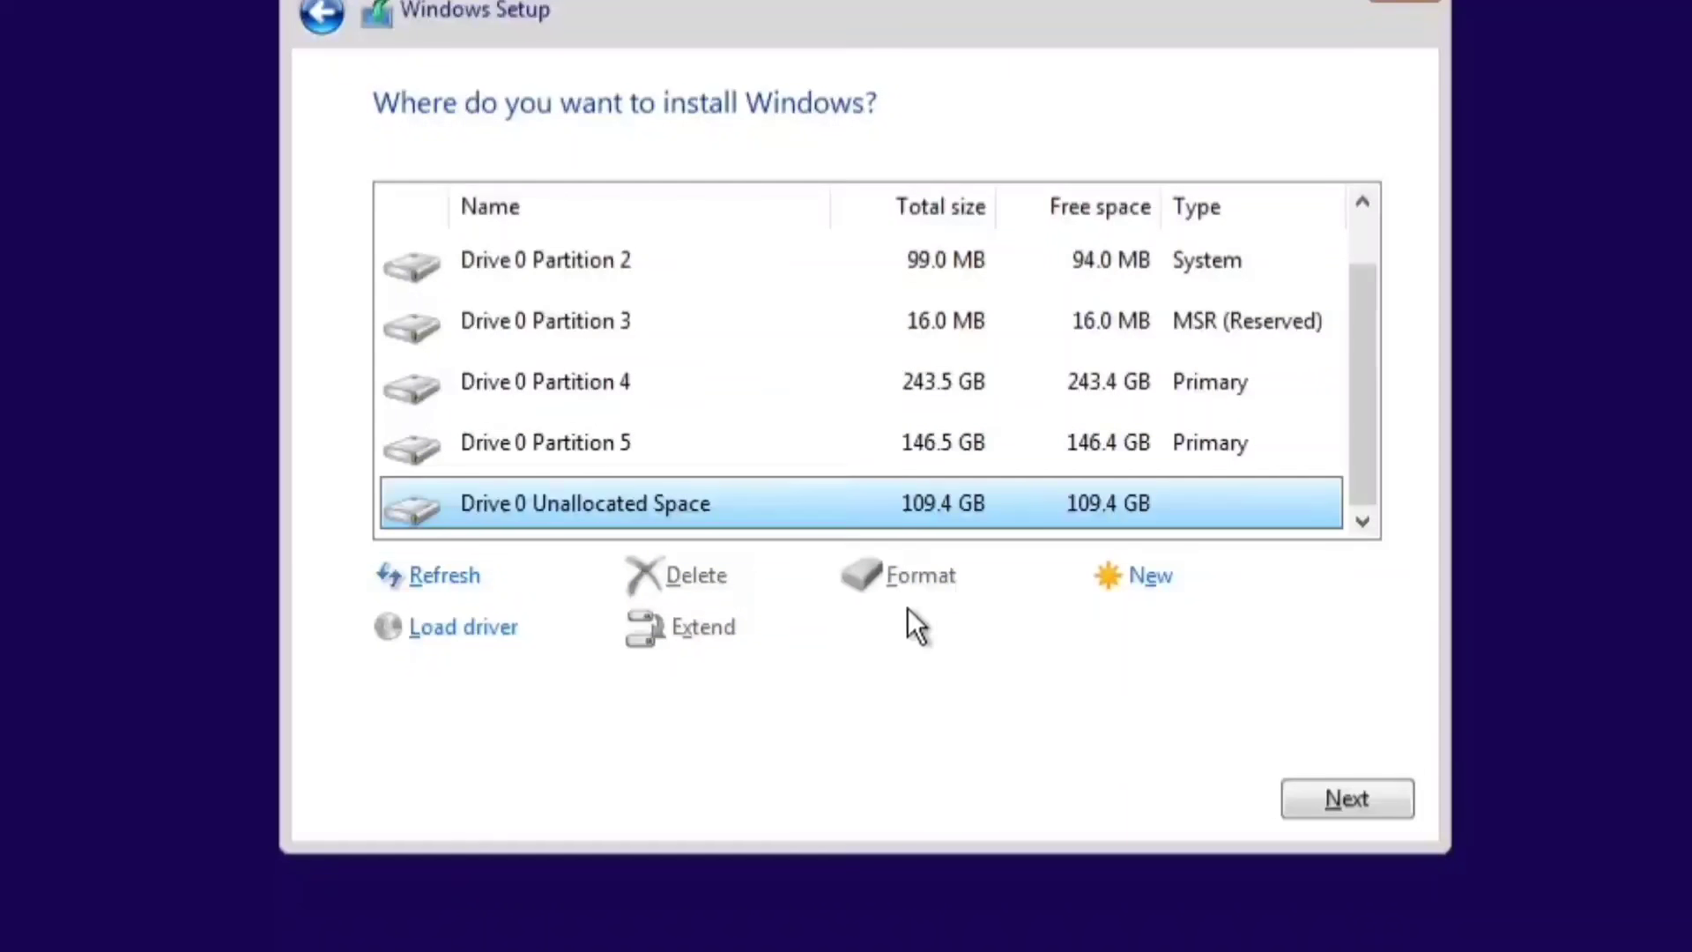
{"action": "left_click", "coordinate": [1146, 577]}
{"action": "left_click", "coordinate": [1170, 629]}
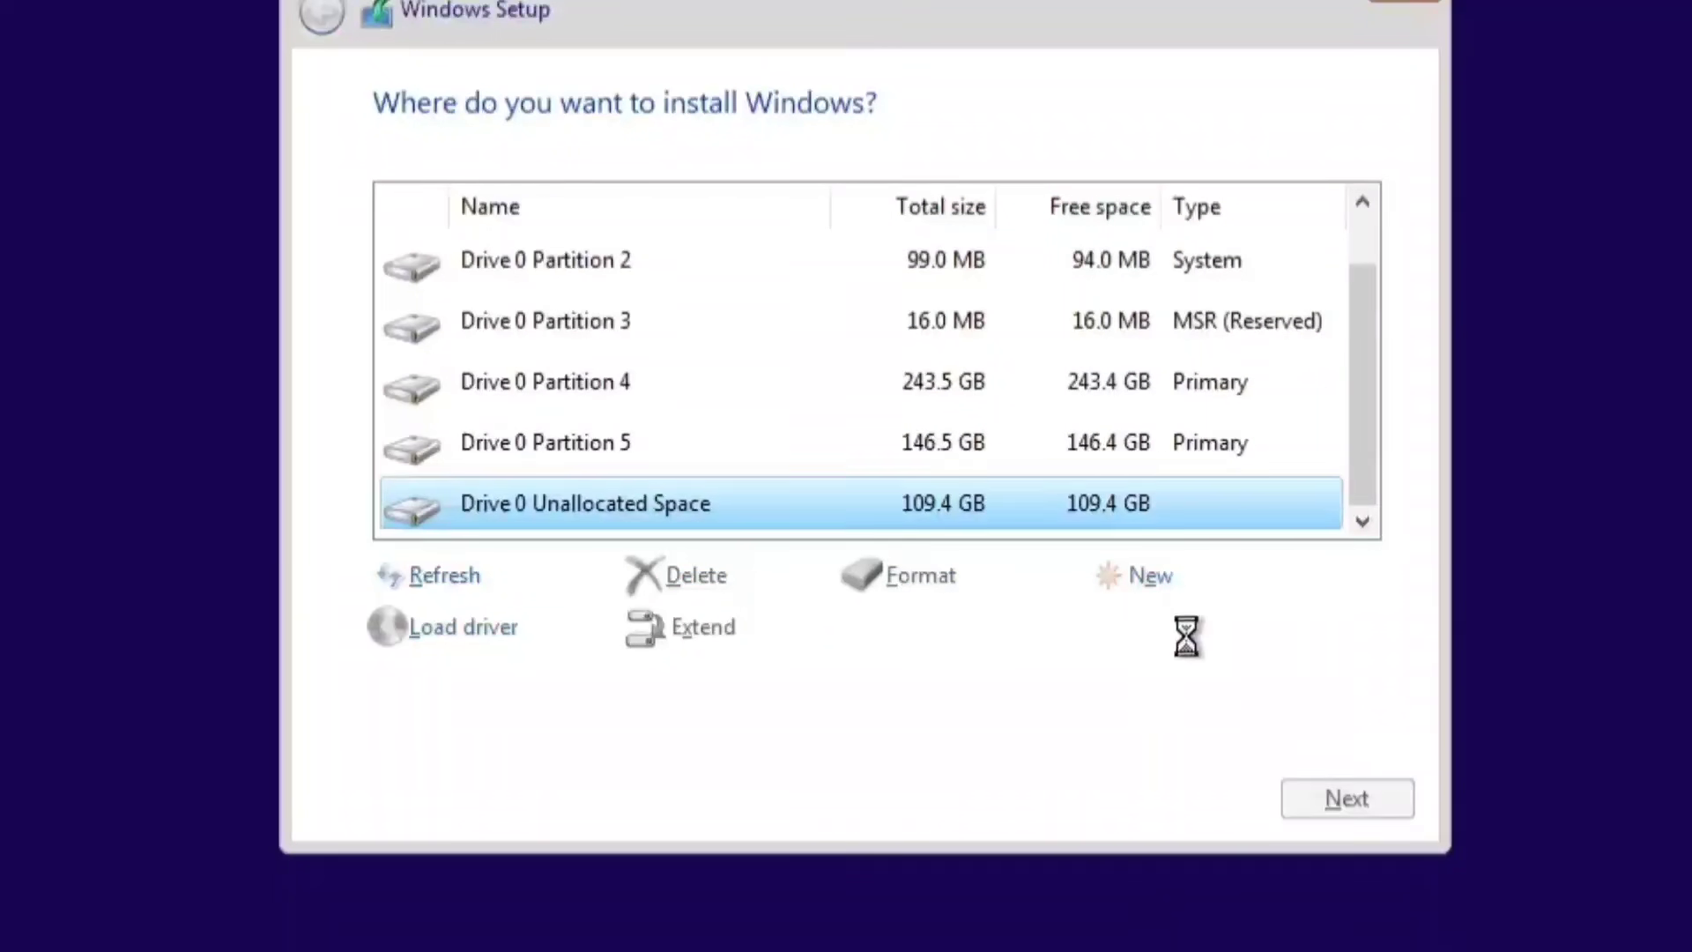
{"action": "left_click", "coordinate": [994, 388]}
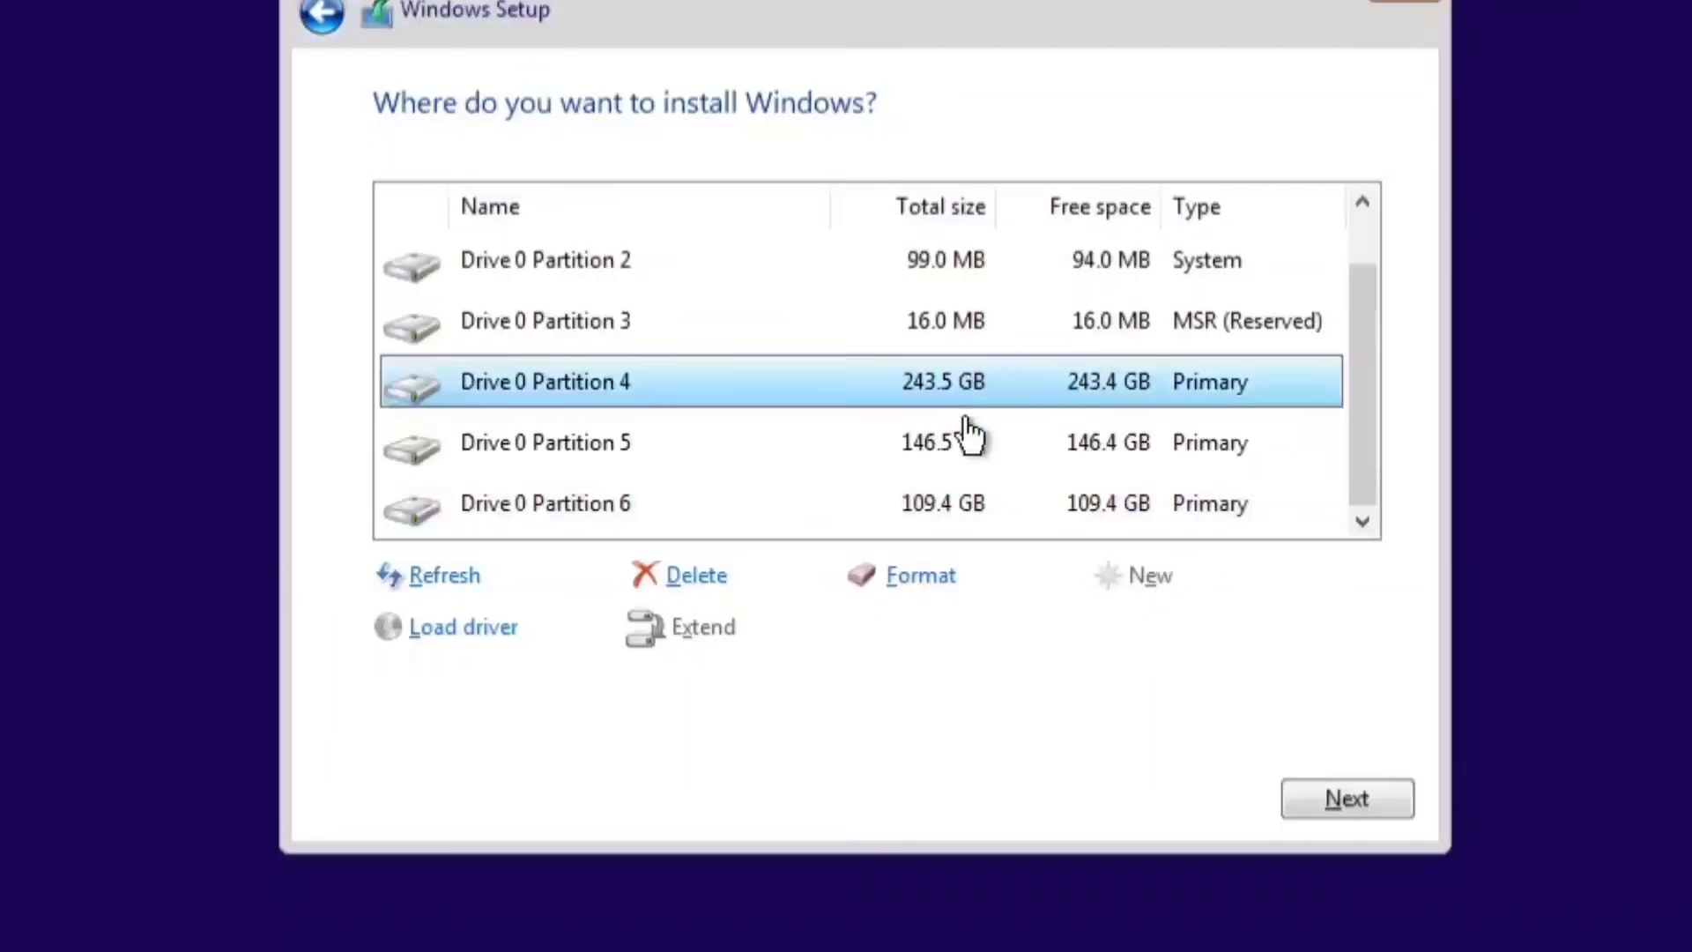
{"action": "left_click", "coordinate": [971, 438]}
{"action": "left_click", "coordinate": [968, 480]}
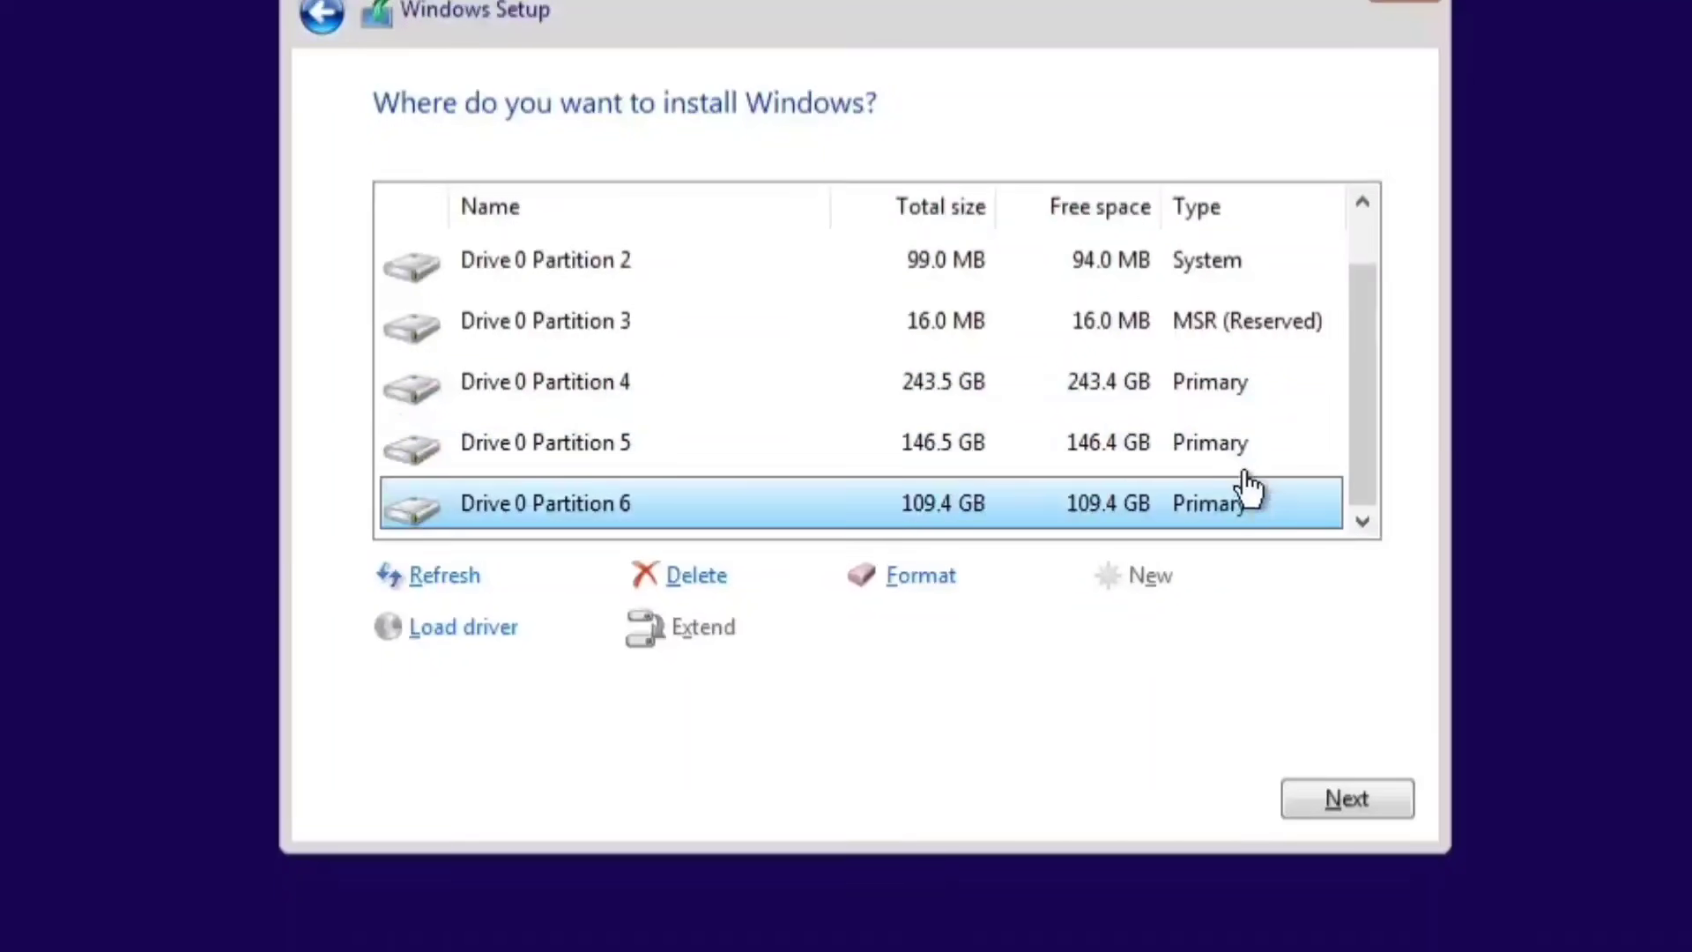
- Install Windows on Drive 0 Partition 4, restart the machine immediately, and dismiss the removable devices hint
{"action": "left_click", "coordinate": [989, 401]}
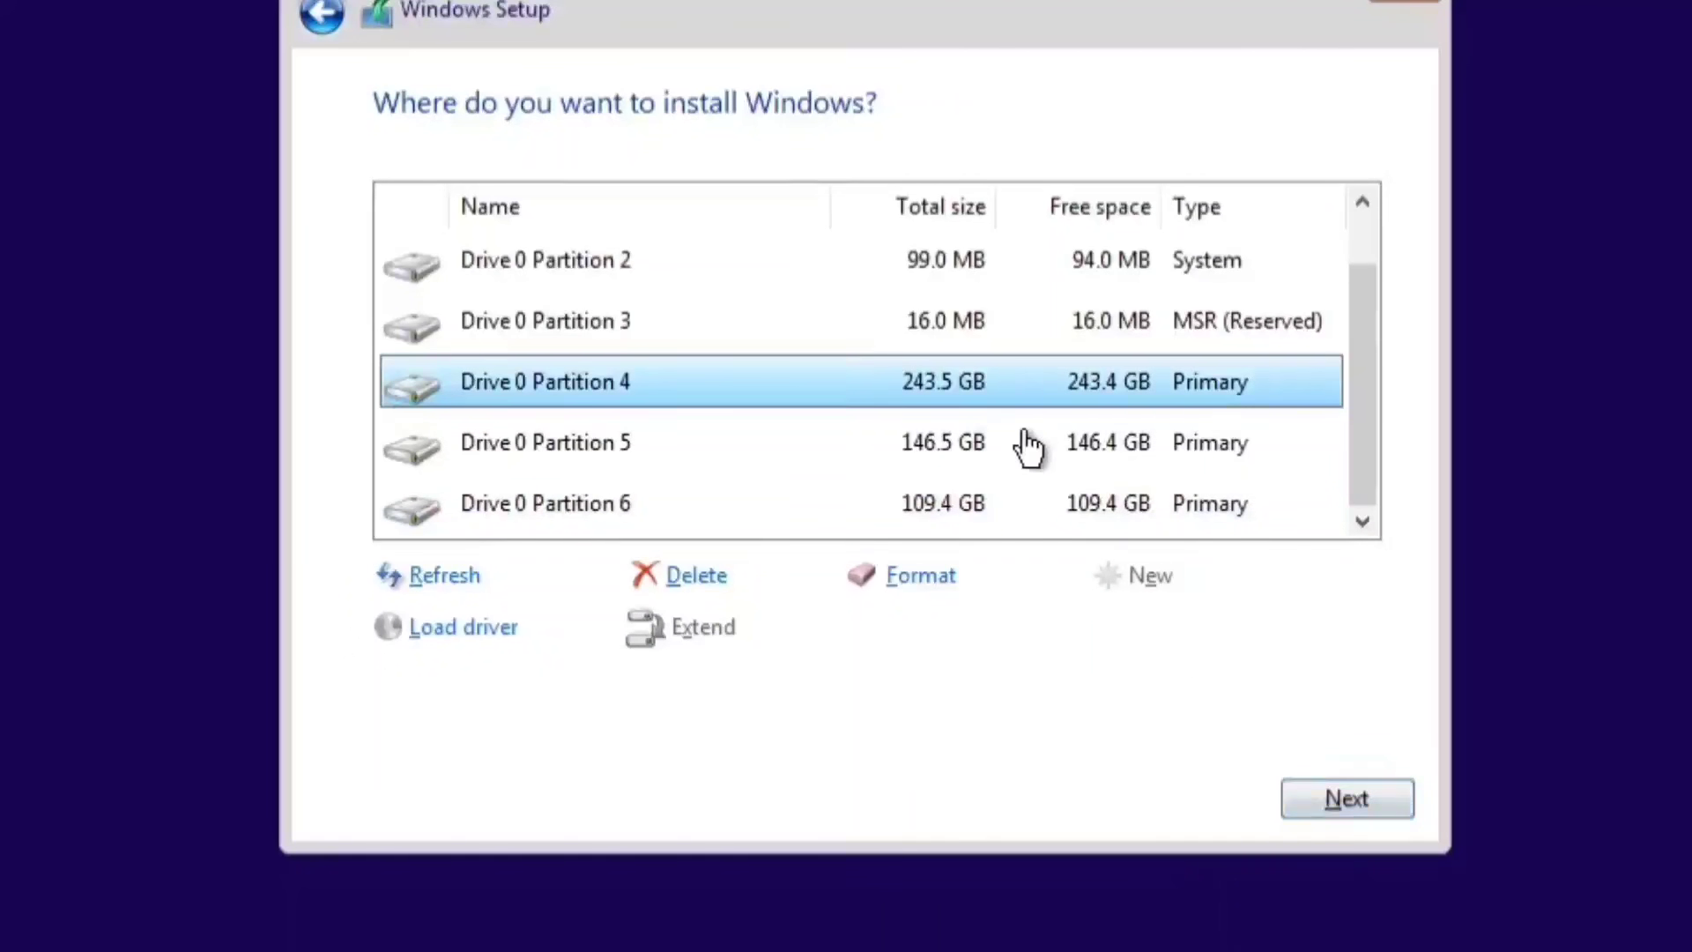
{"action": "left_click", "coordinate": [1299, 779]}
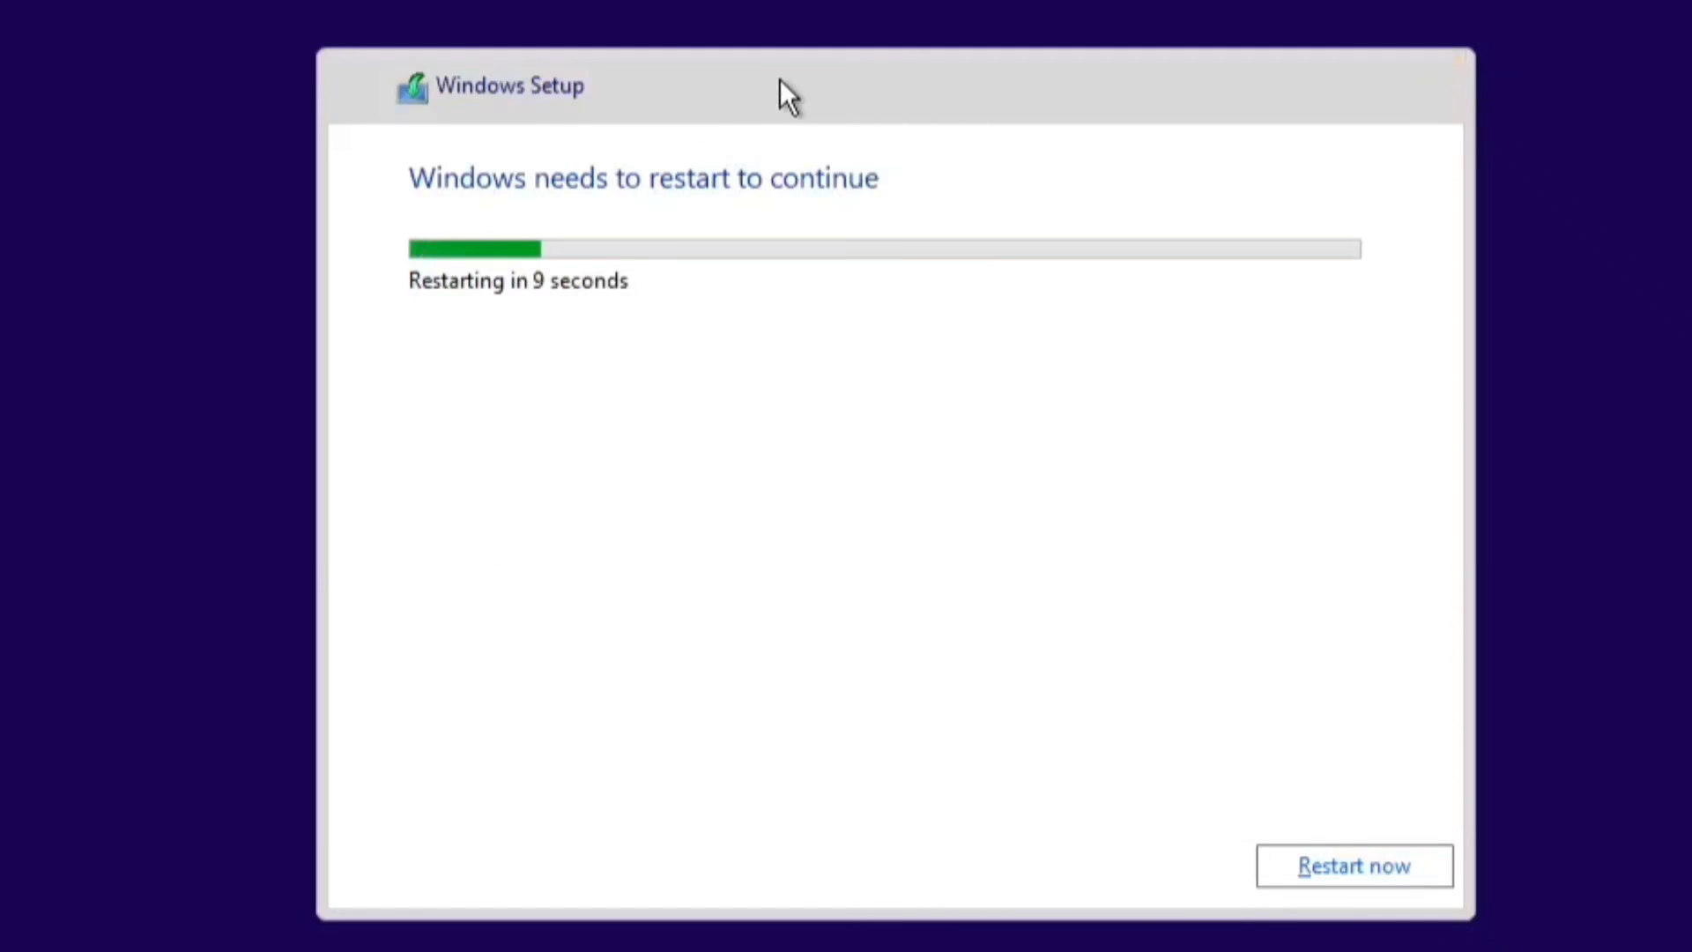
{"action": "left_click", "coordinate": [1354, 868]}
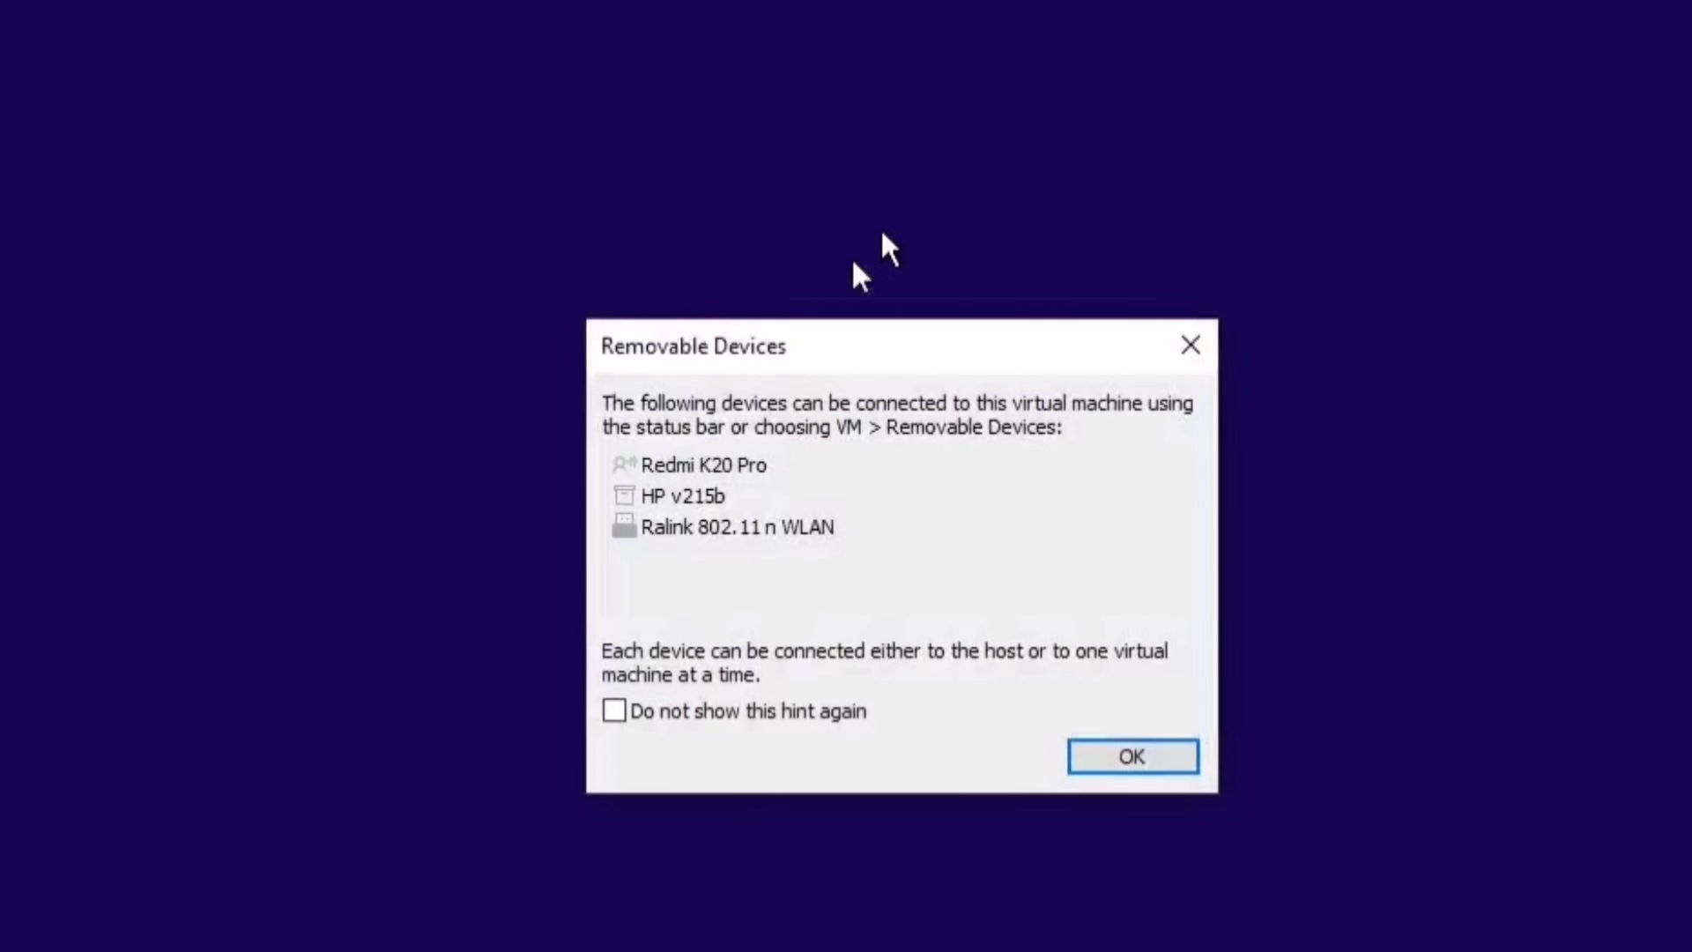
{"action": "left_click", "coordinate": [1119, 756]}
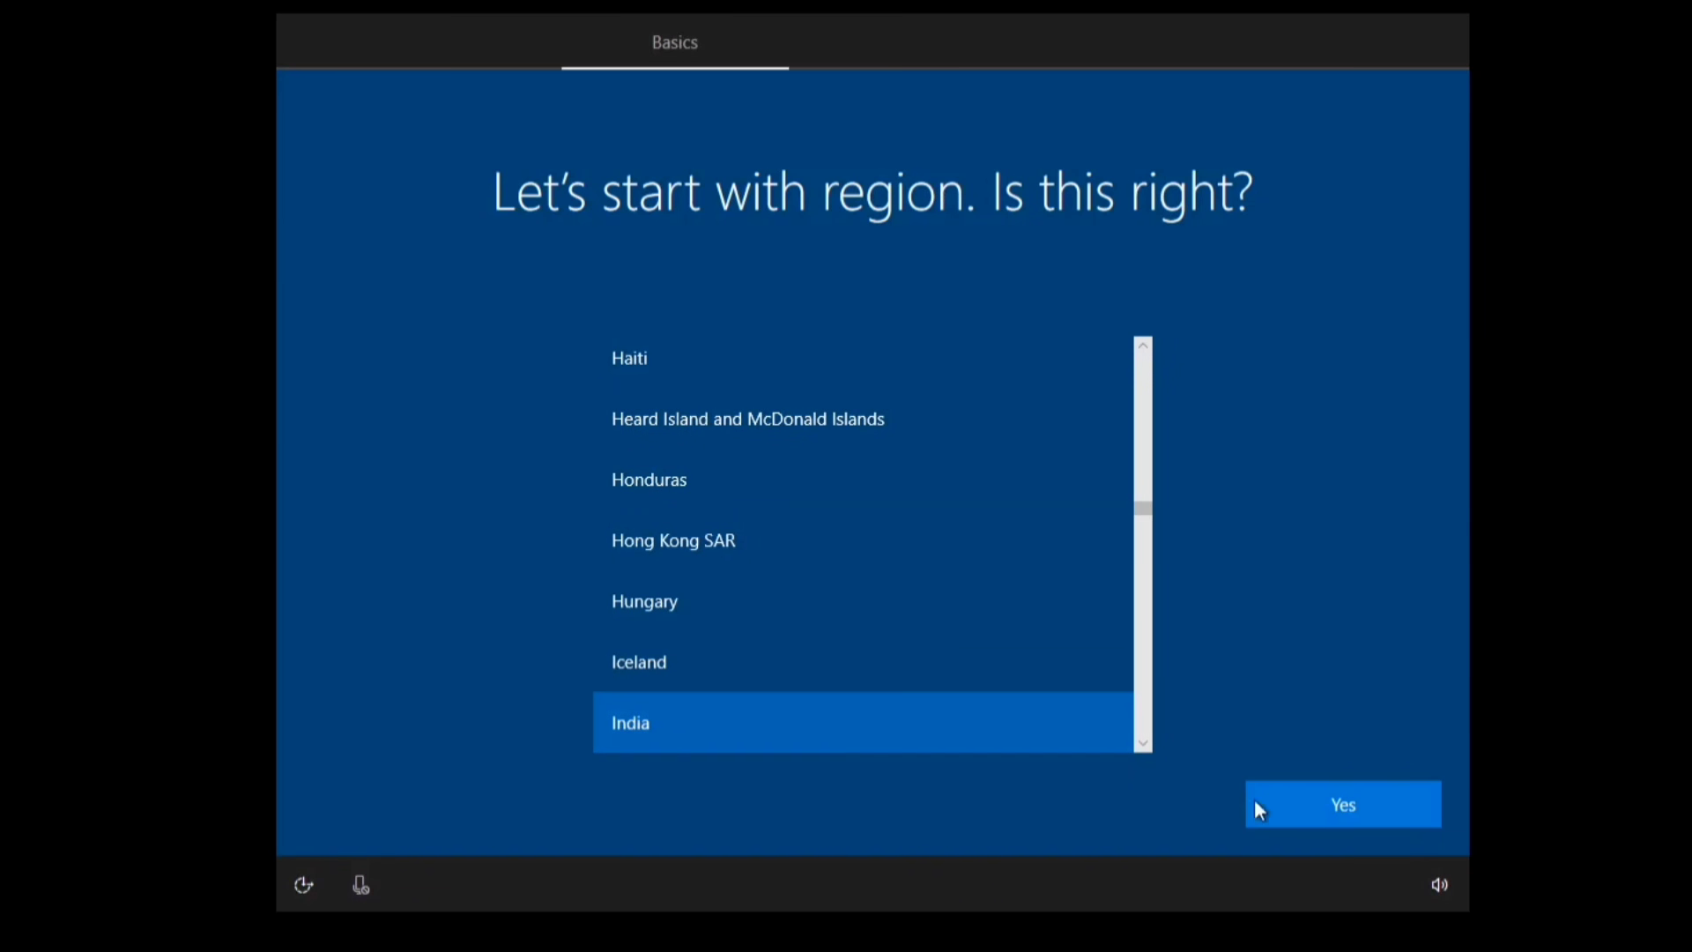
- Confirm India as the region and choose the English (India) keyboard layout without adding a second layout
{"action": "left_click", "coordinate": [1293, 805]}
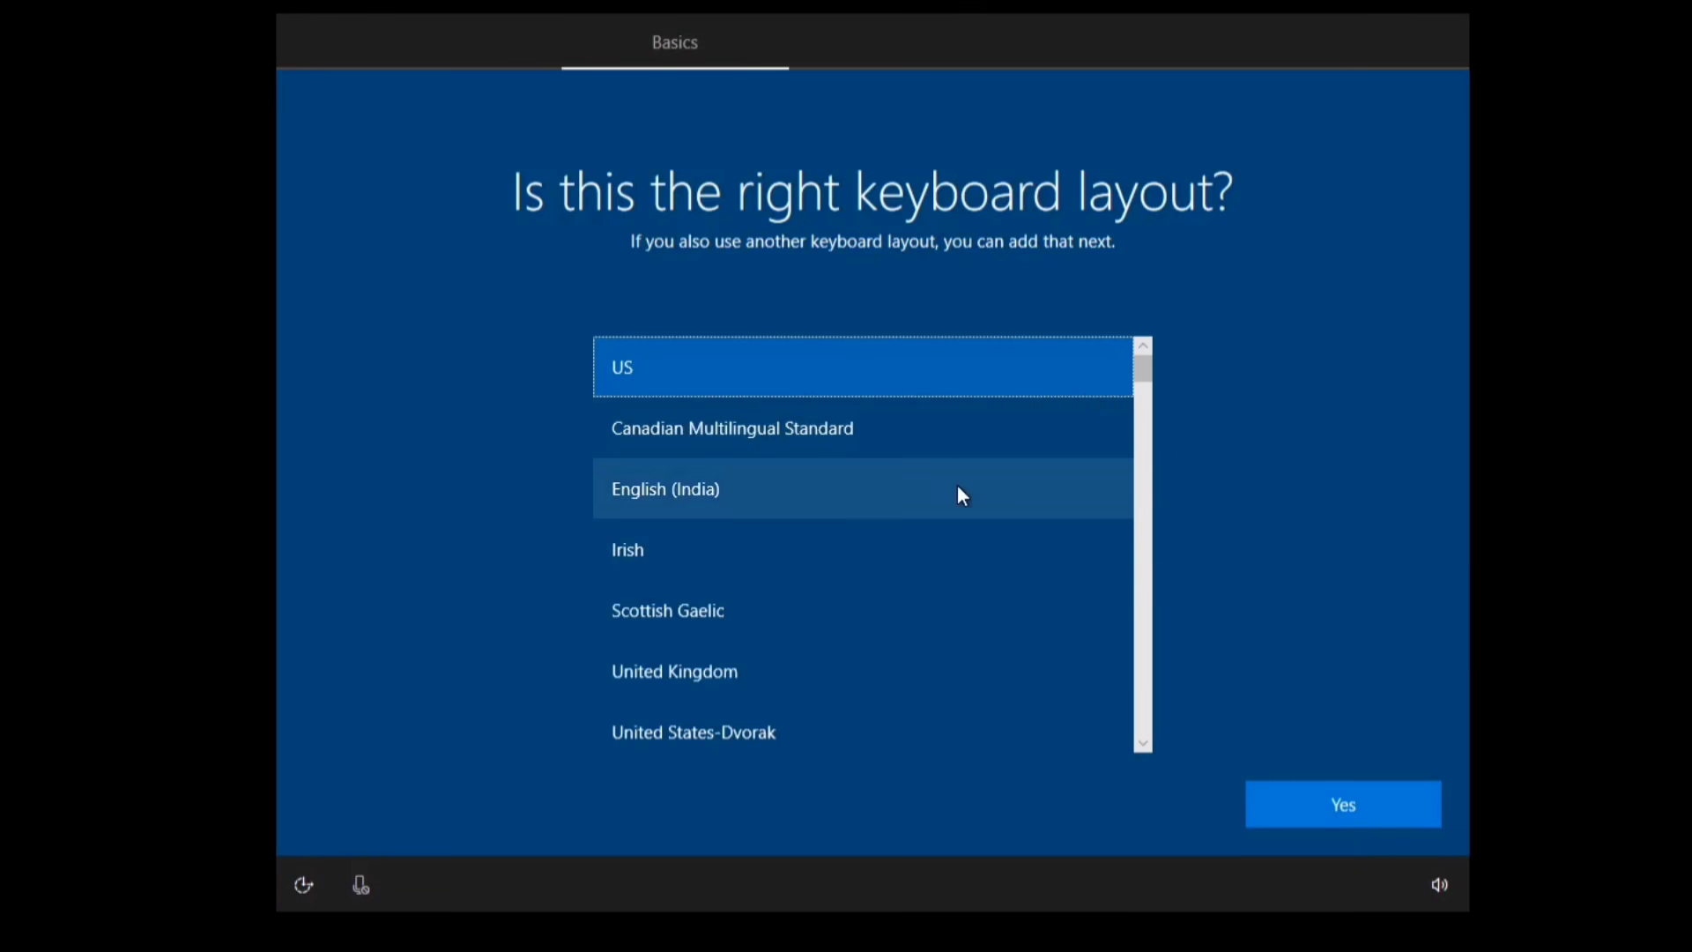
{"action": "left_click", "coordinate": [822, 510]}
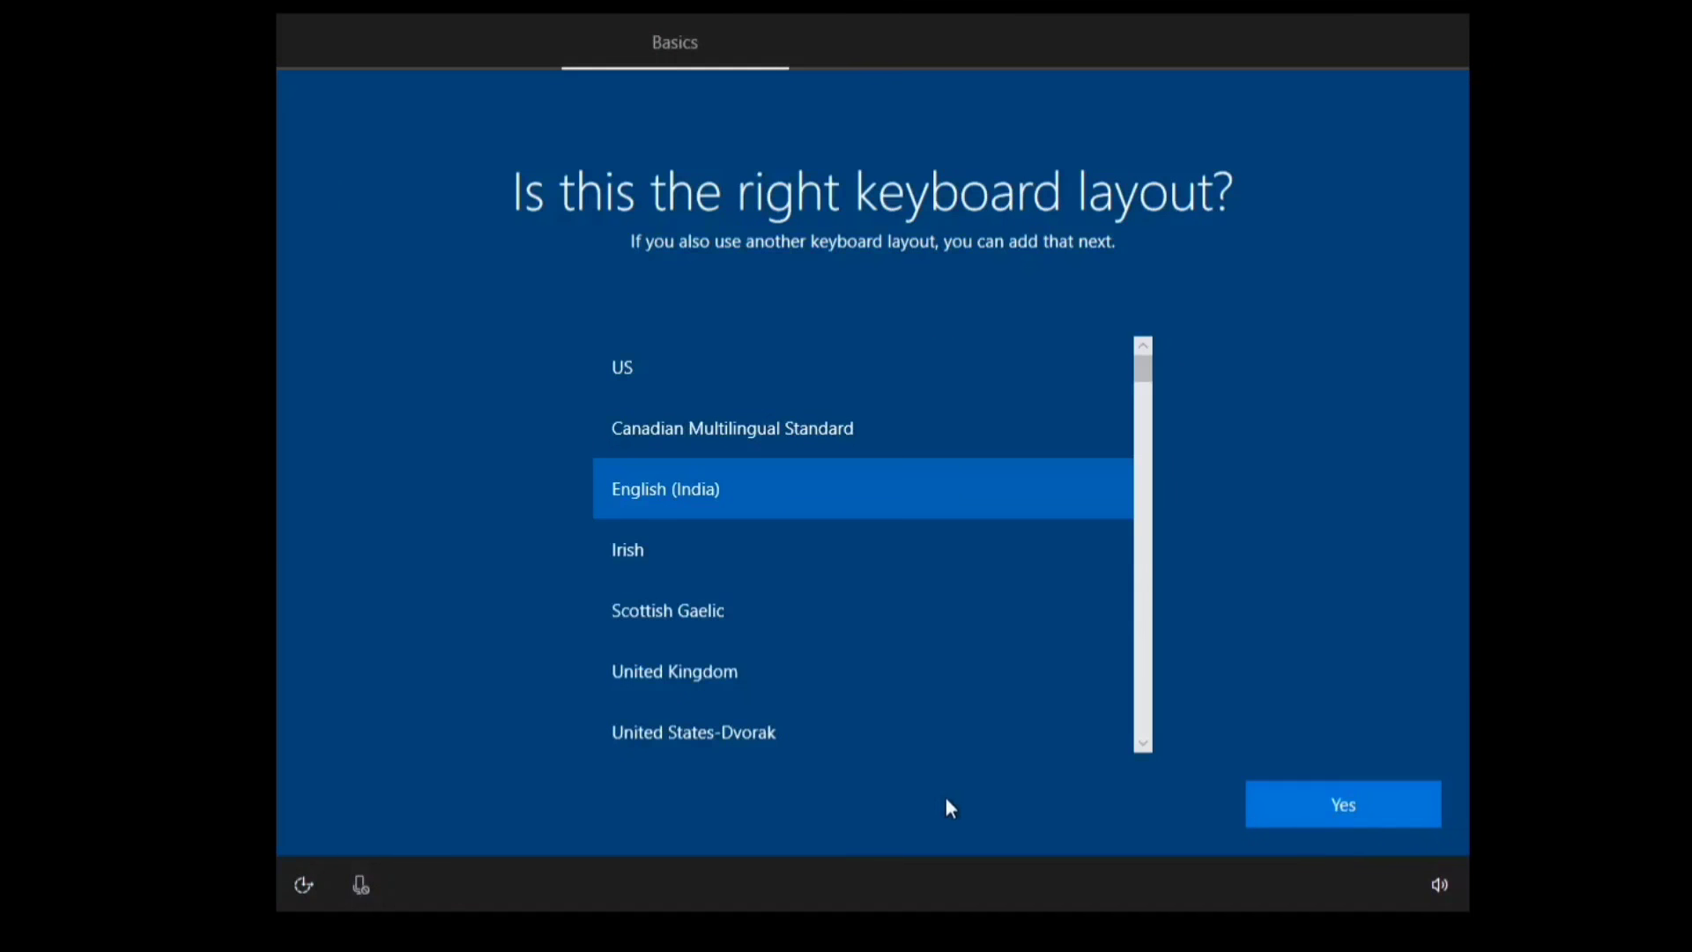
{"action": "left_click", "coordinate": [1343, 808]}
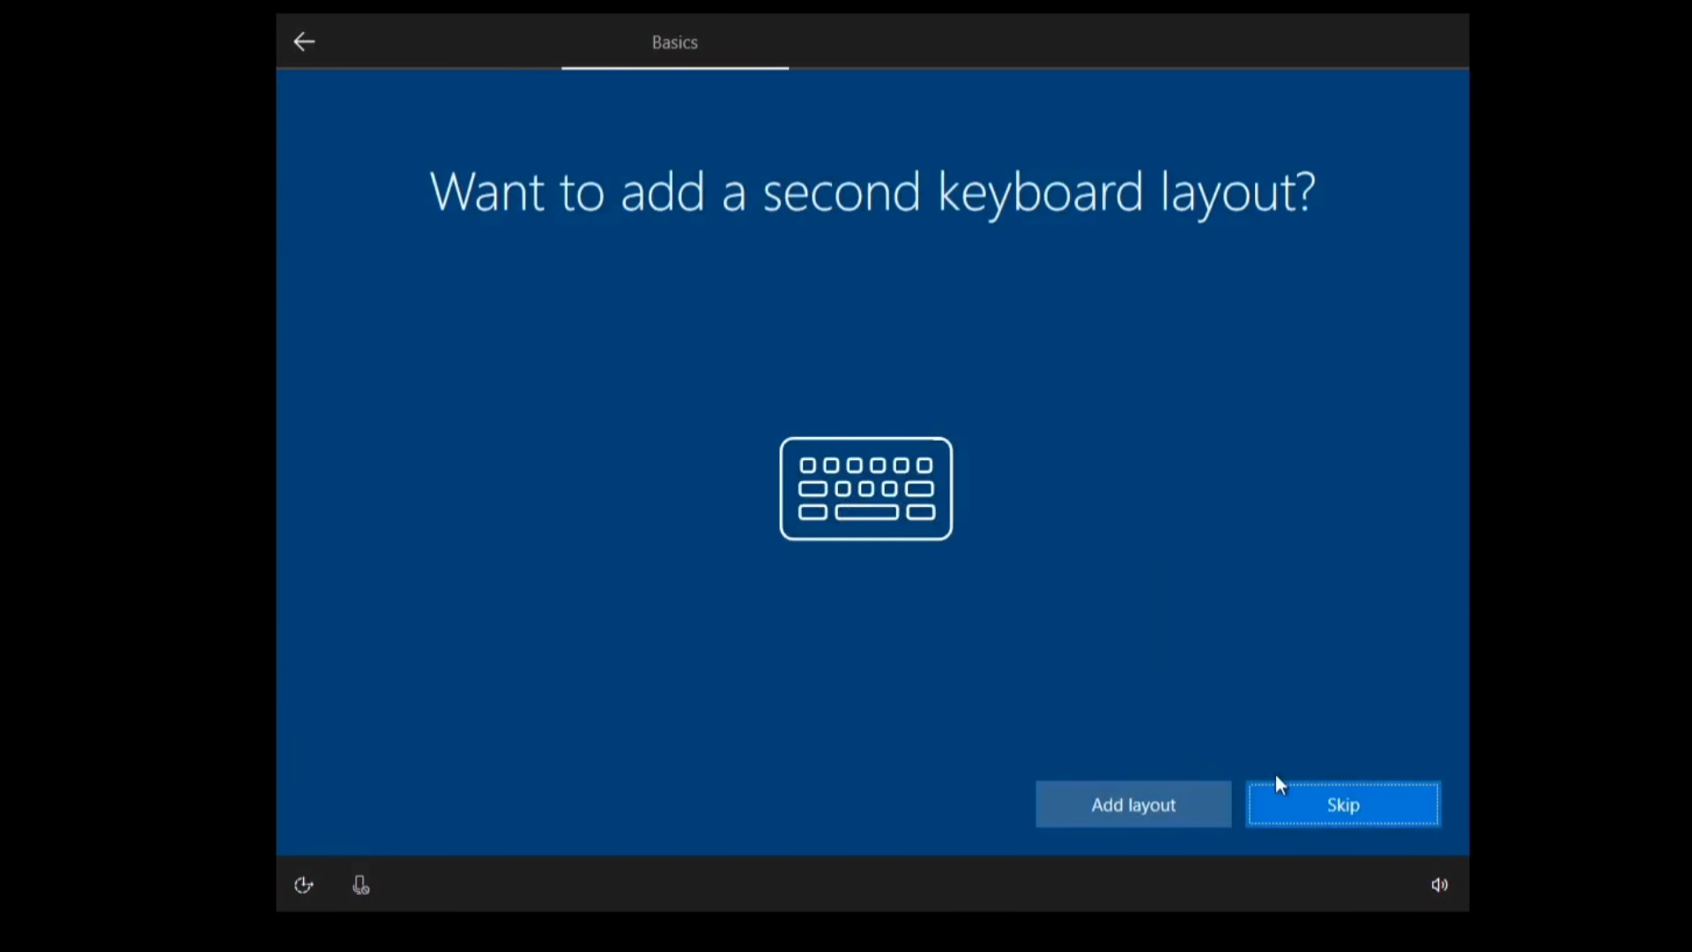
{"action": "left_click", "coordinate": [1345, 809]}
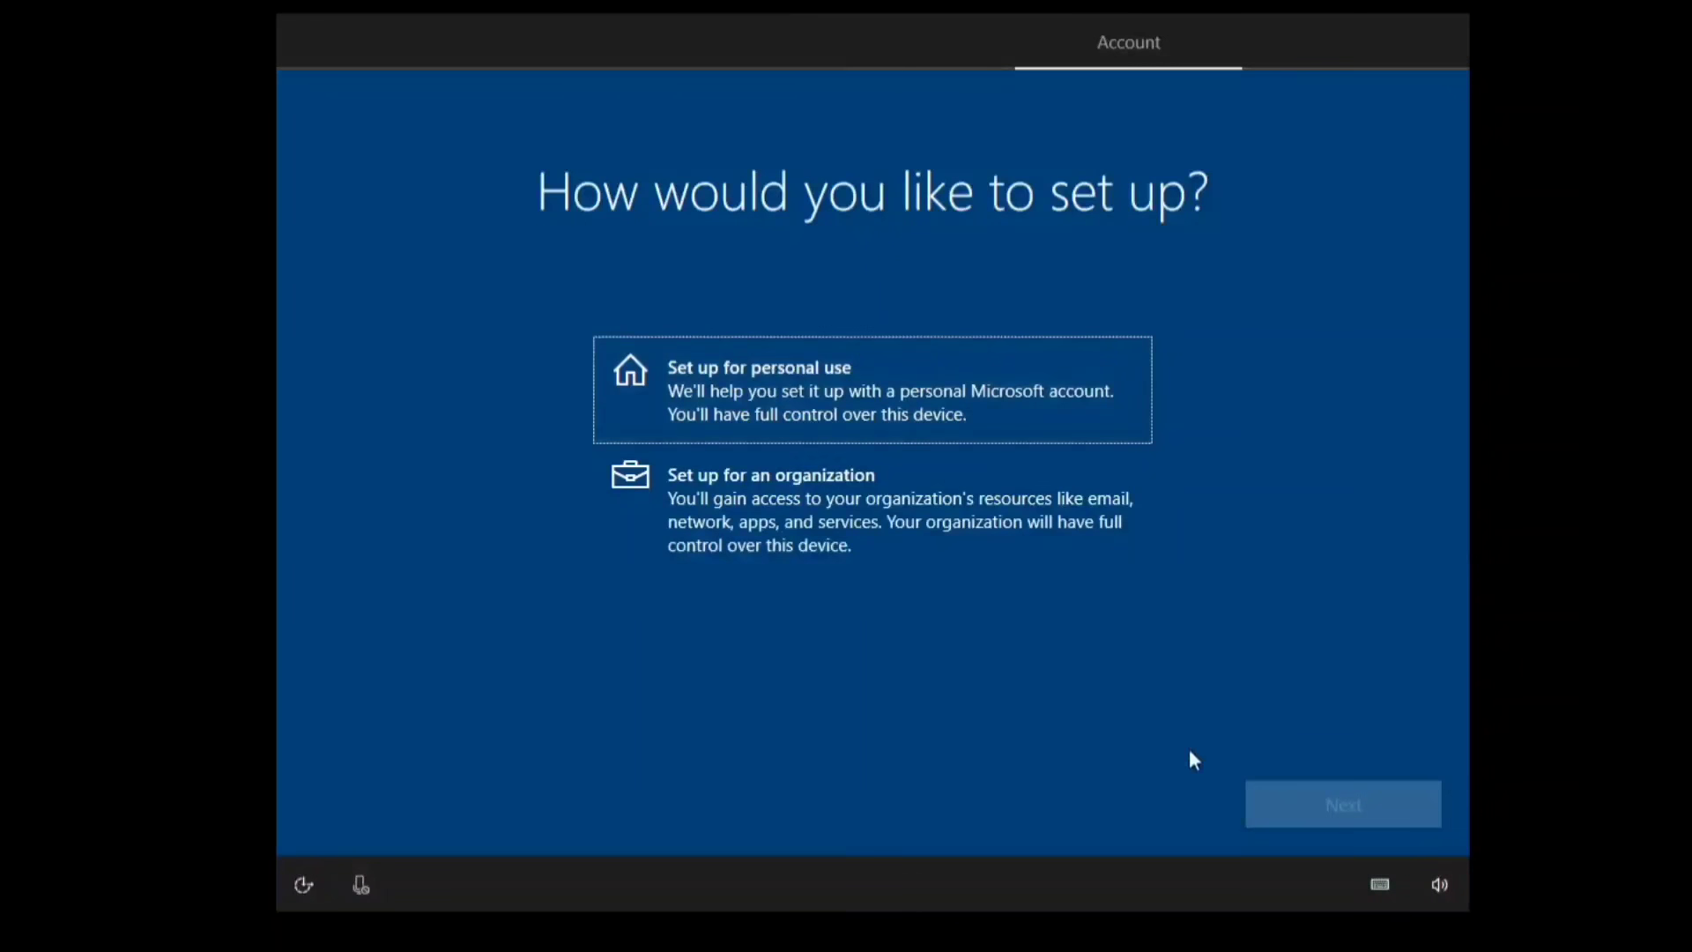
- Set up the device for personal use with an offline account and the limited experience
{"action": "left_click", "coordinate": [775, 409]}
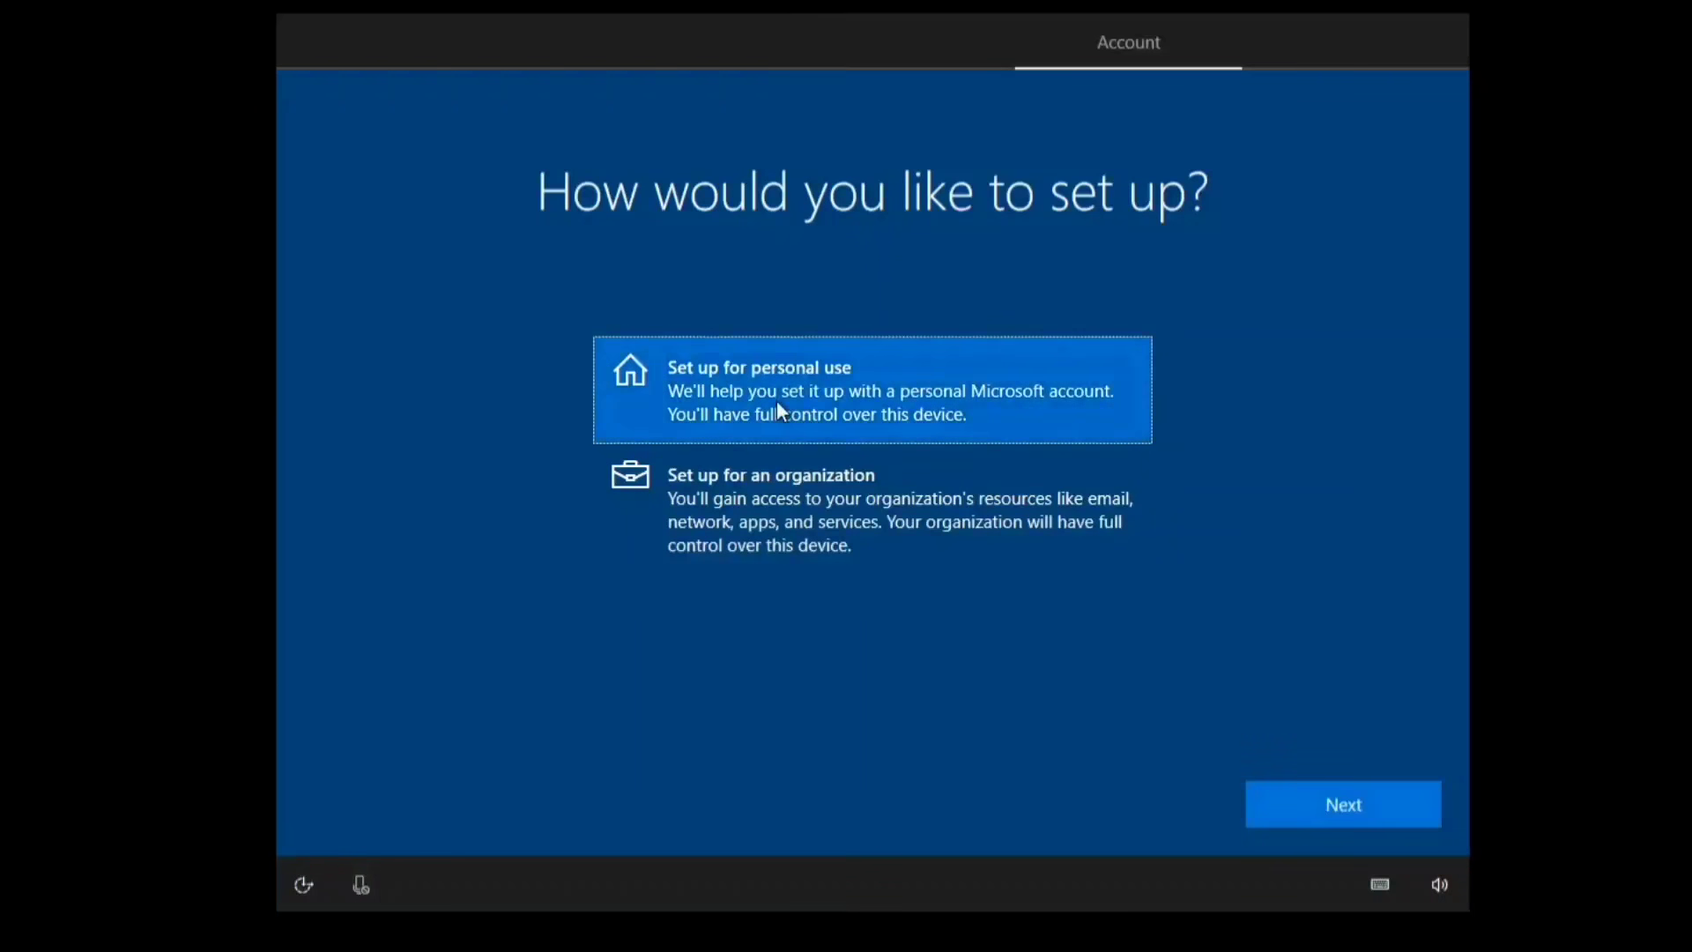
{"action": "left_click", "coordinate": [1326, 809]}
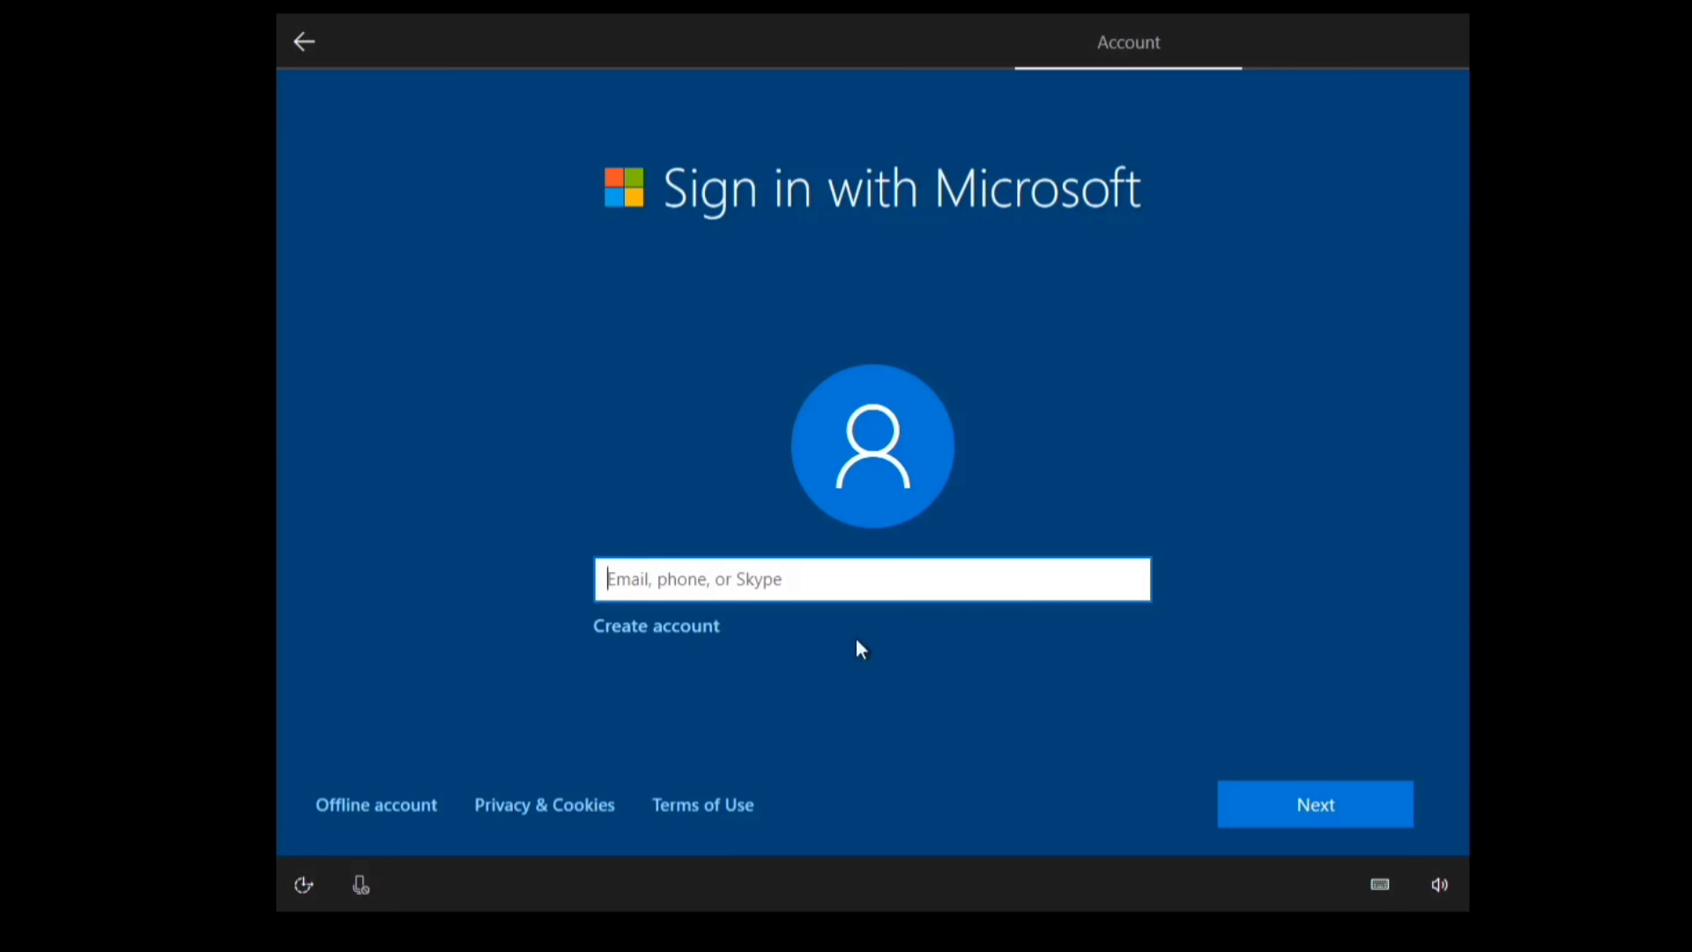
{"action": "left_click", "coordinate": [358, 802]}
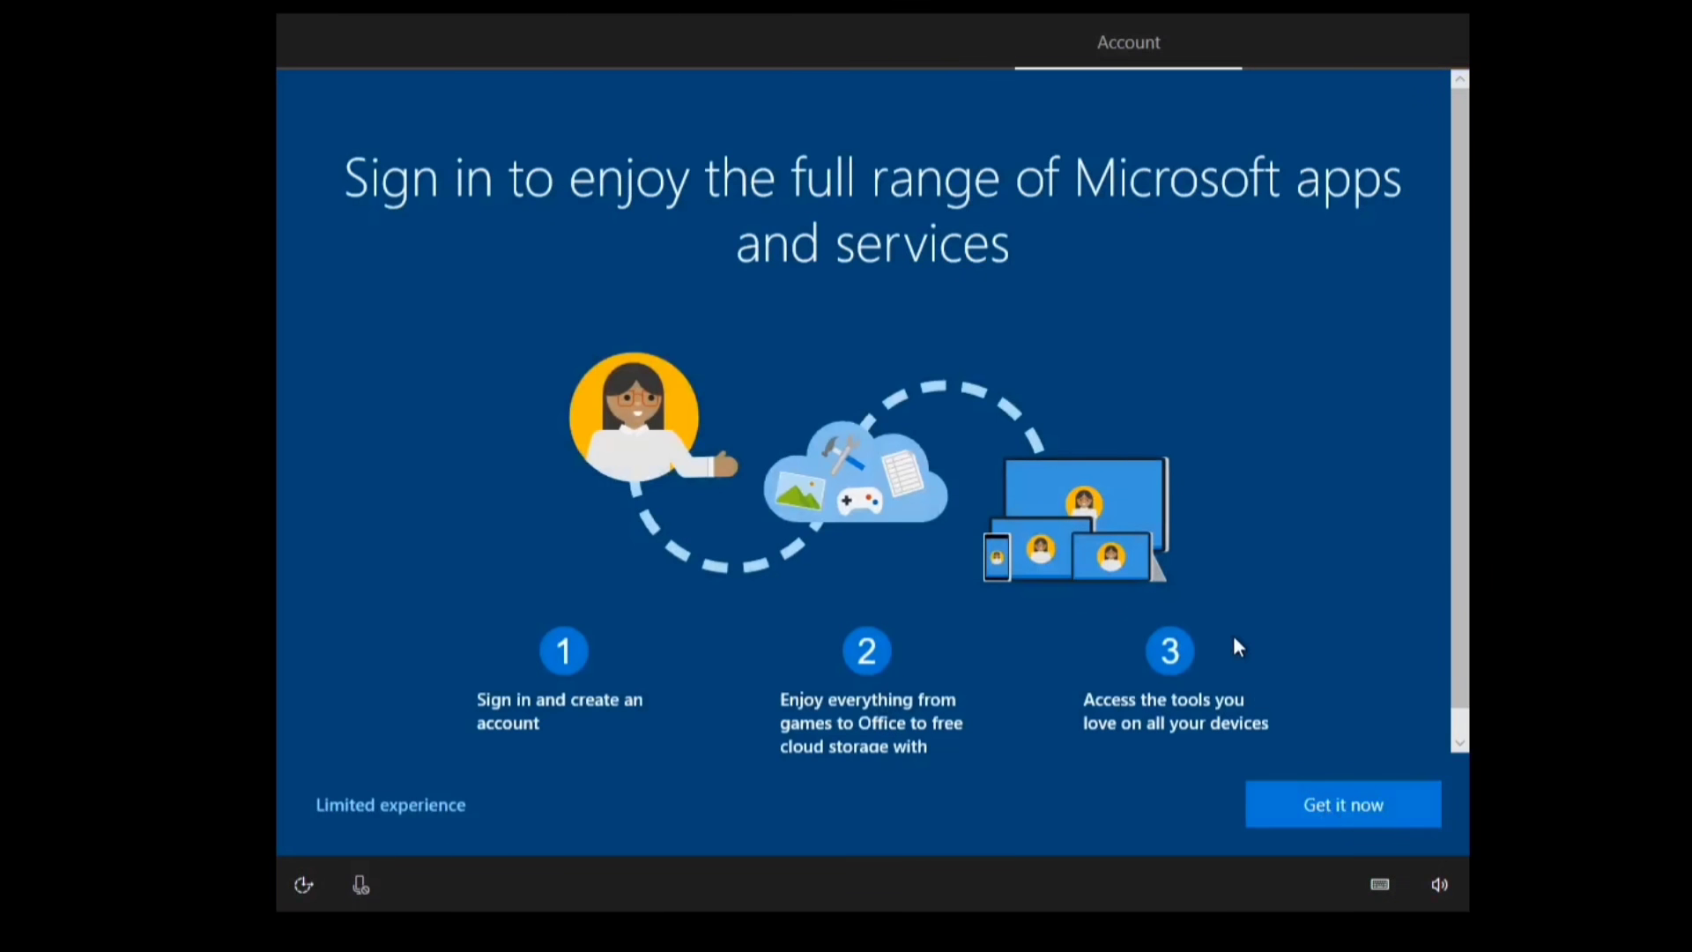
{"action": "scroll", "coordinate": [1229, 629], "scroll_direction": "down", "scroll_amount": 1}
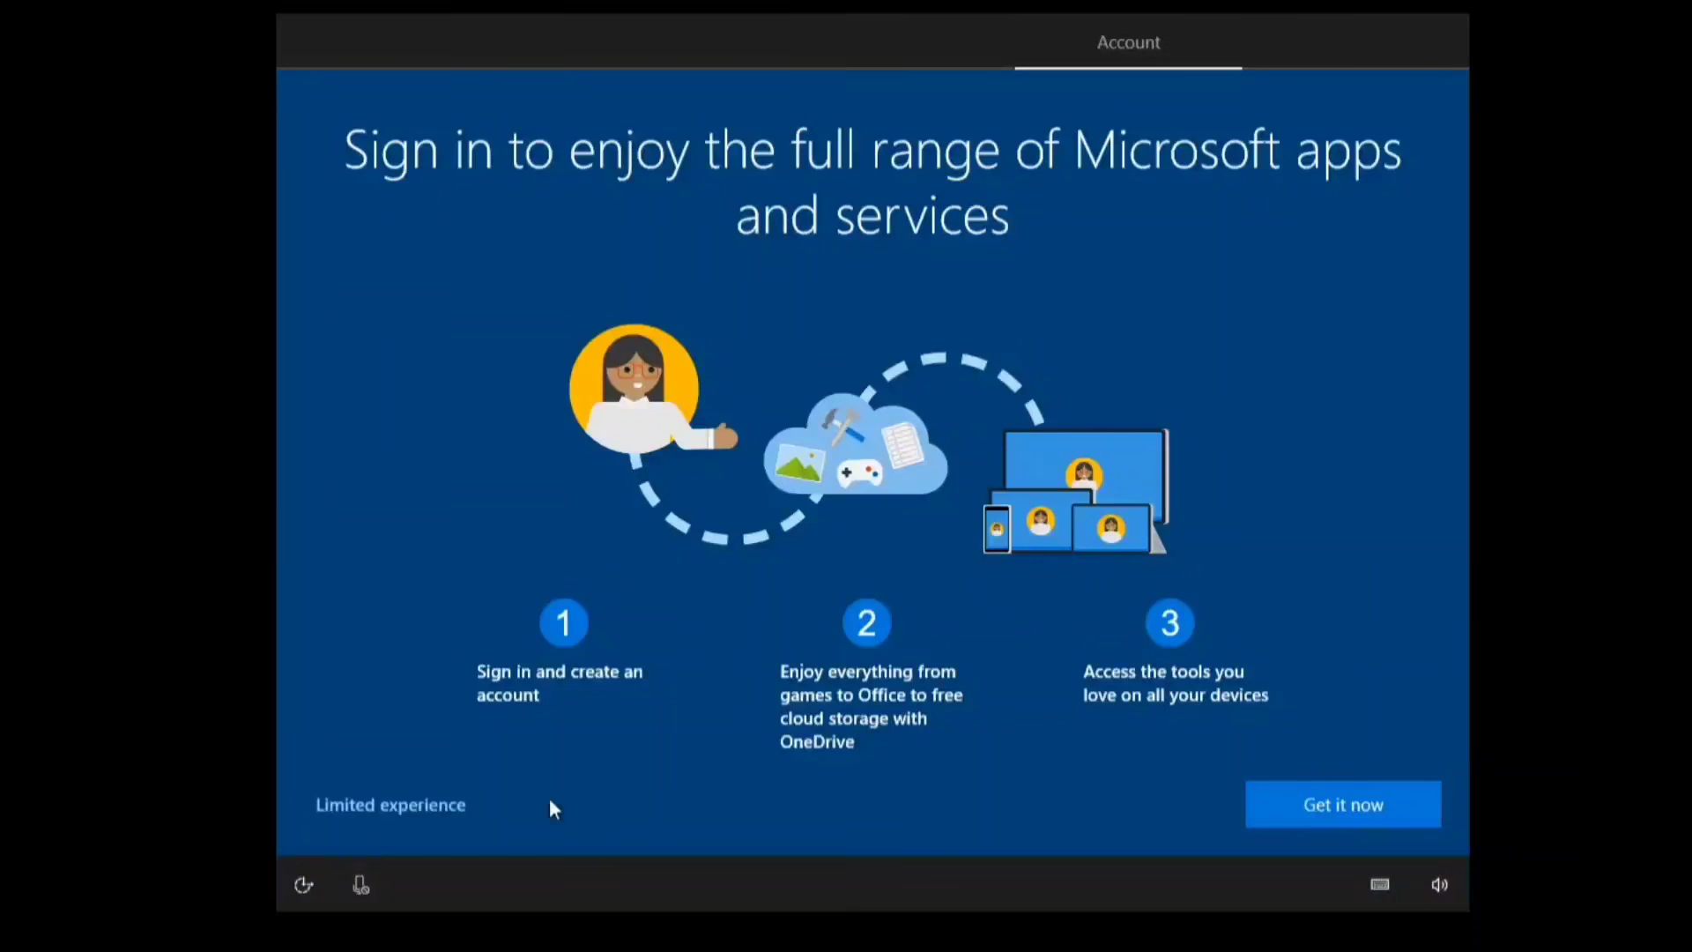
{"action": "left_click", "coordinate": [455, 809]}
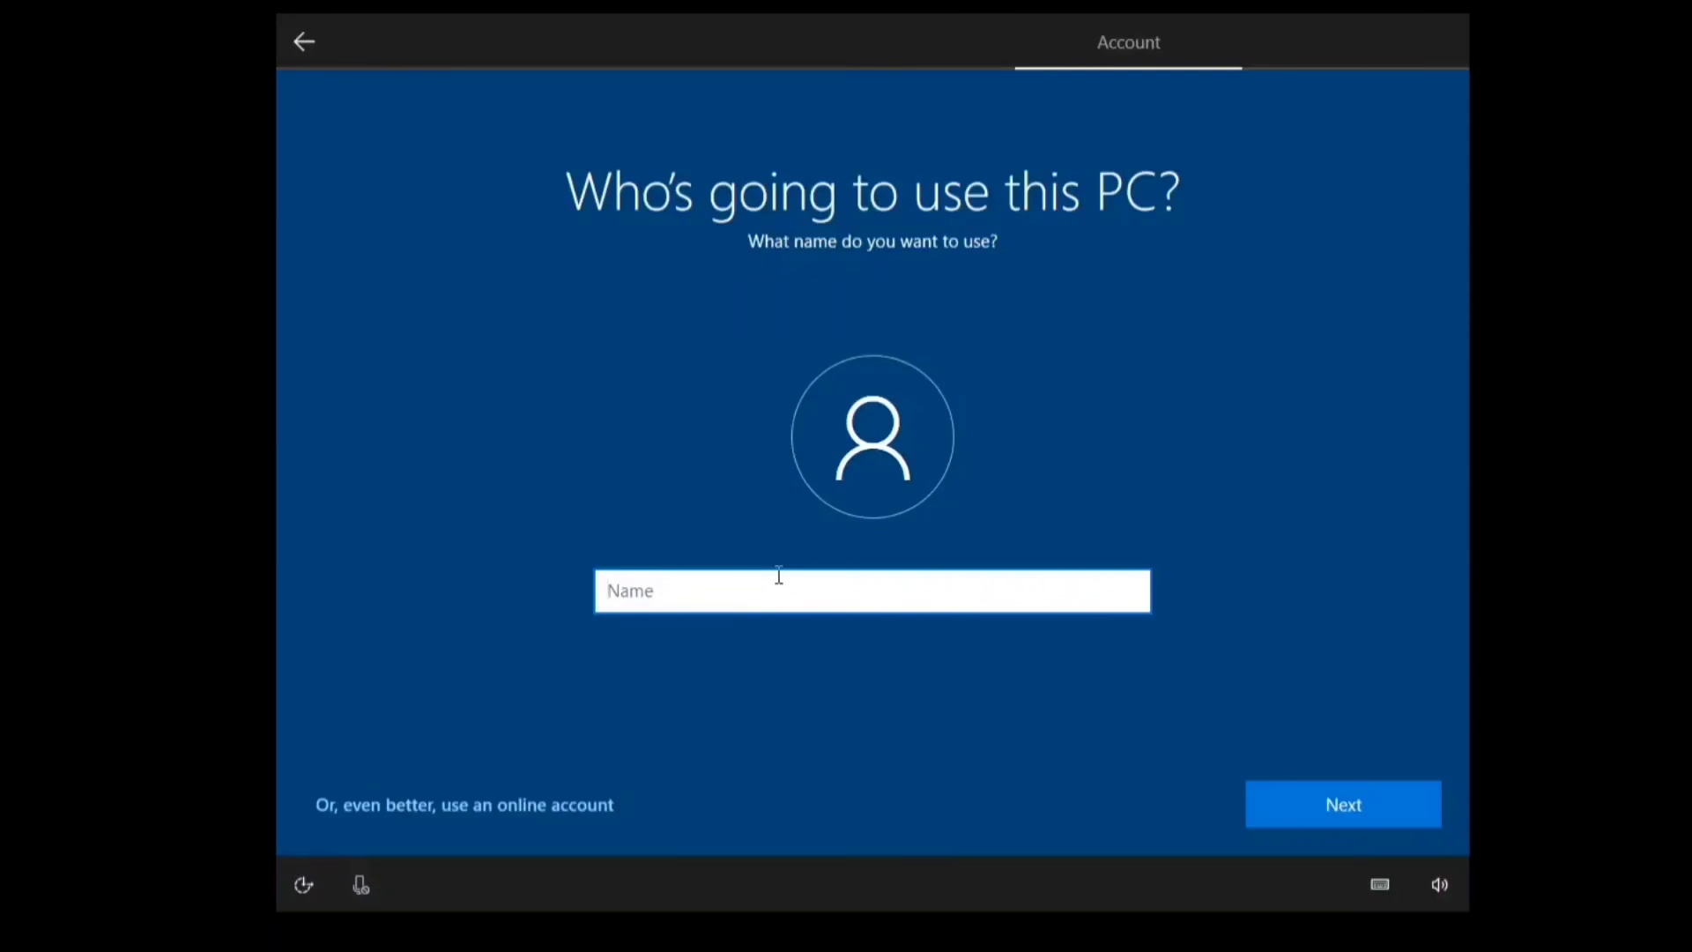
- Name the local account Mallu Discovery T V and leave its password blank
{"action": "type", "text": "Mallu Discovery T V"}
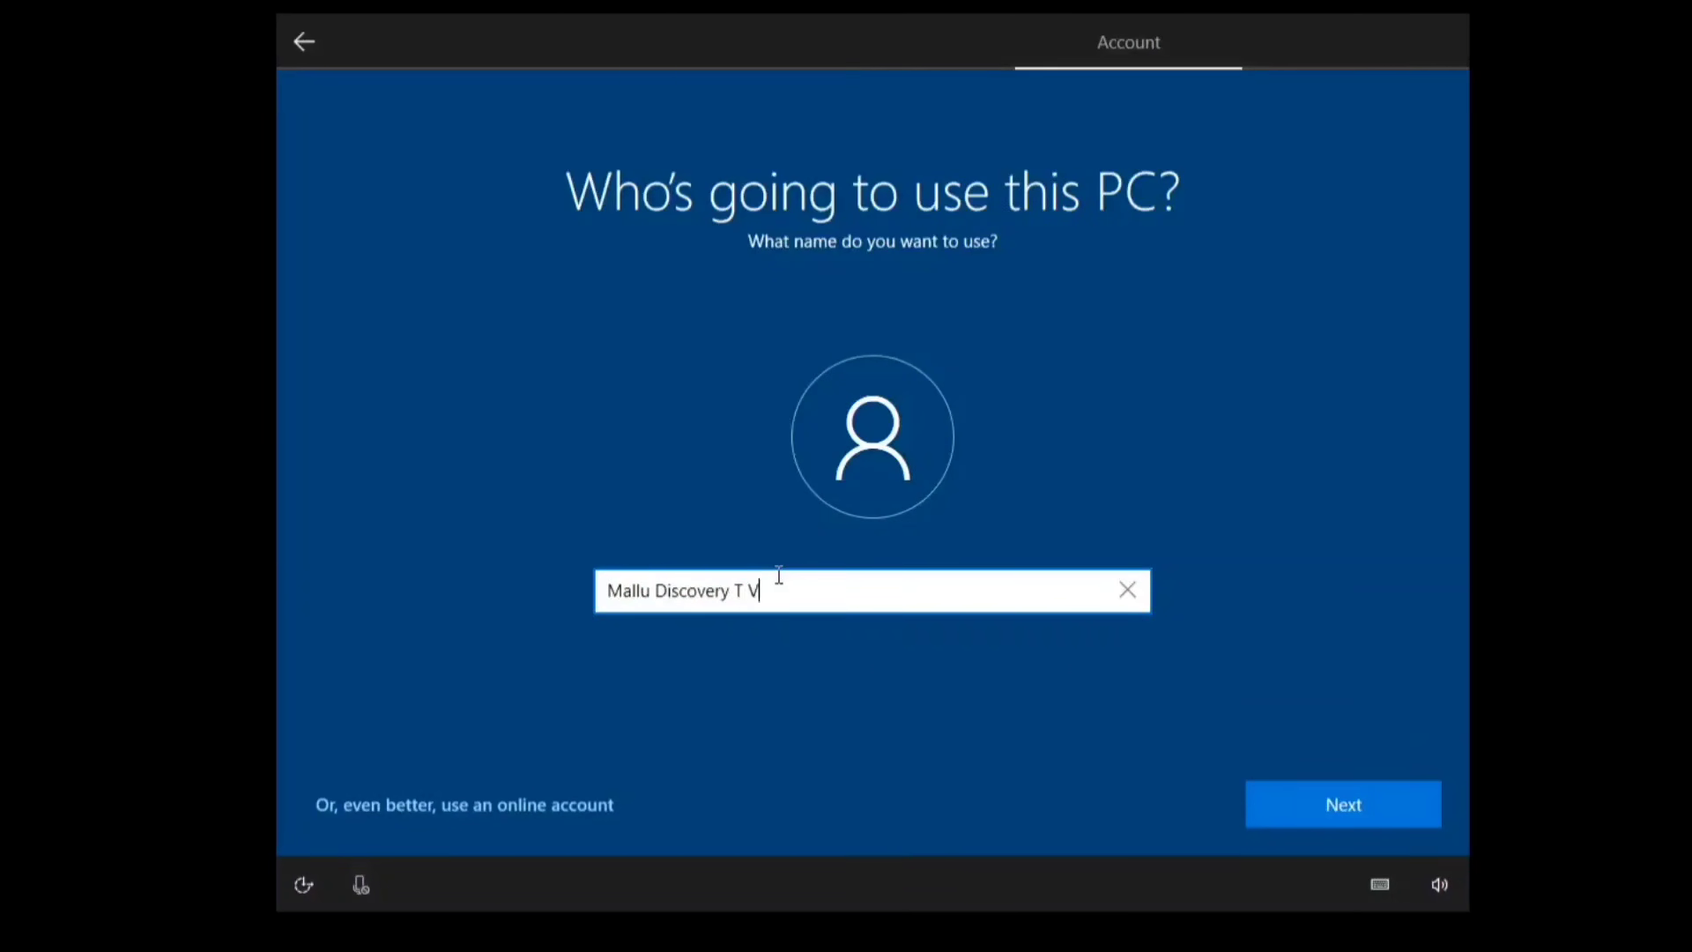
{"action": "left_click", "coordinate": [1348, 802]}
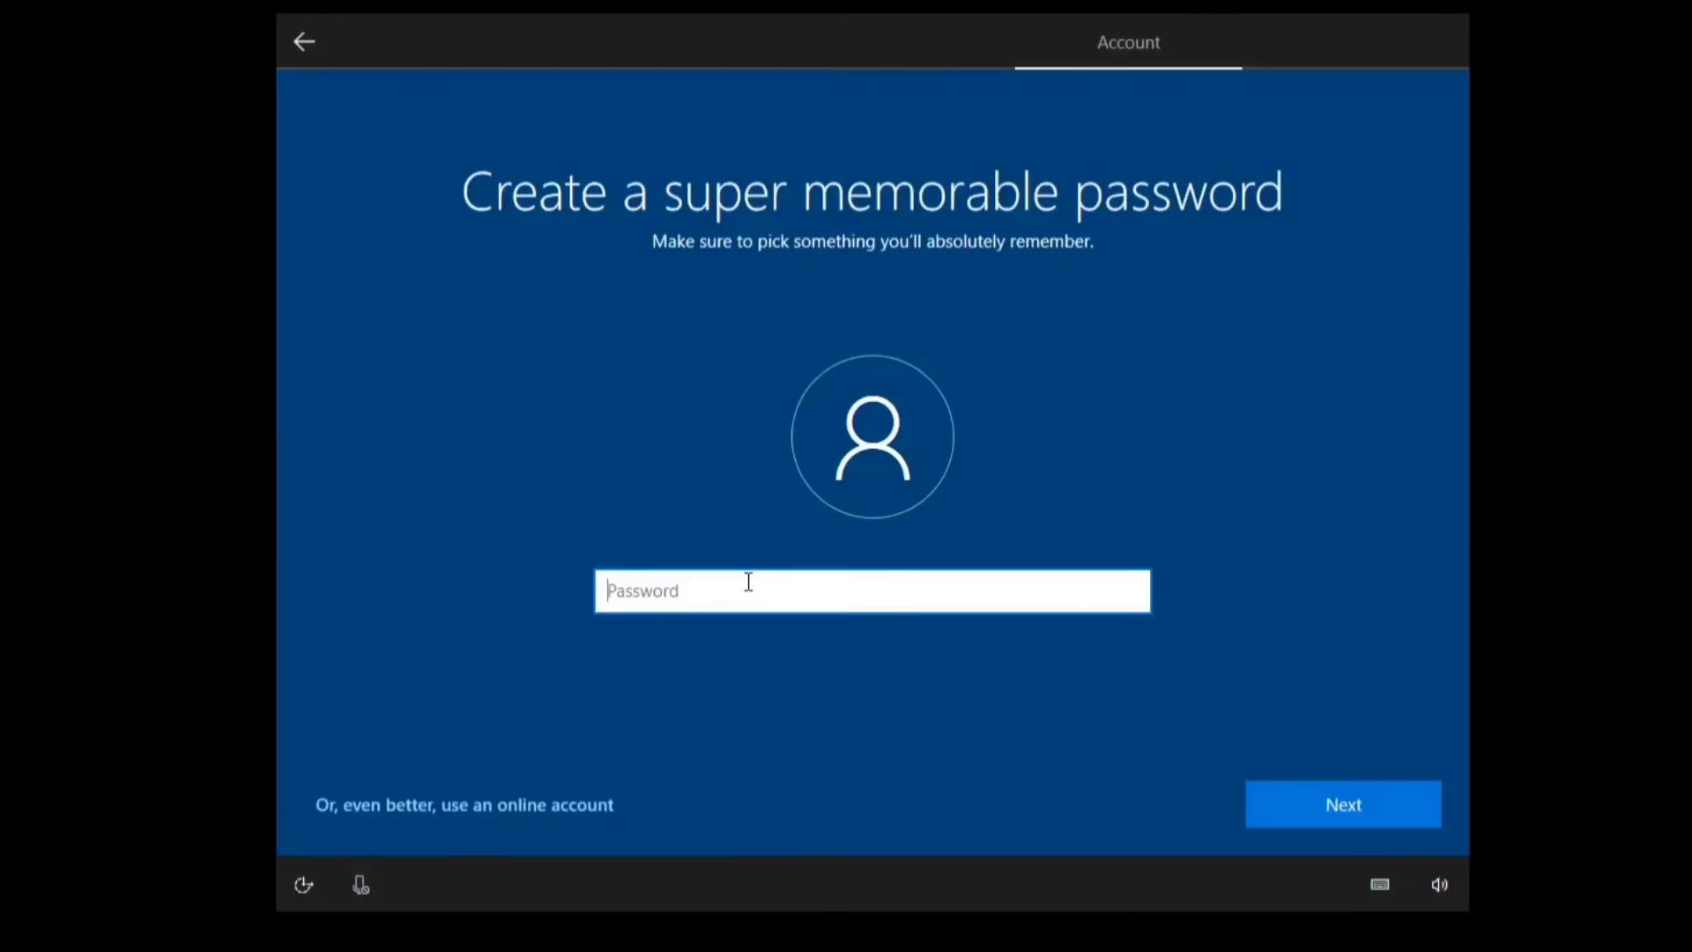
{"action": "left_click", "coordinate": [1363, 811]}
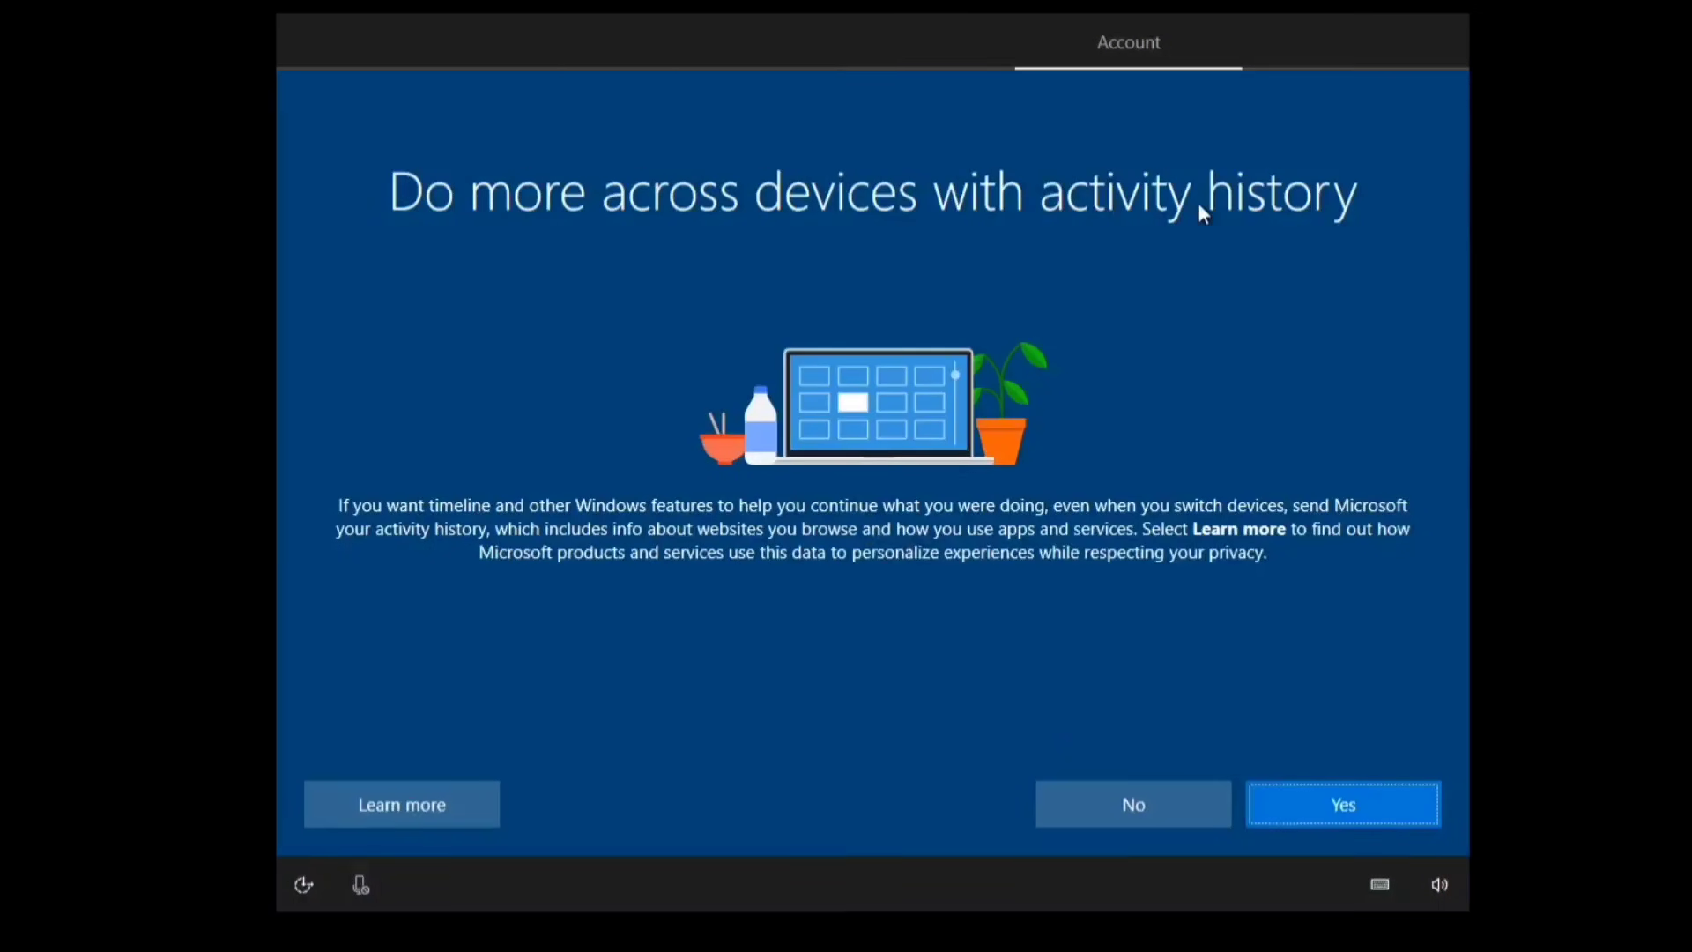
- Refuse sending activity history to Microsoft and decline the Cortana digital assistant
{"action": "left_click", "coordinate": [1160, 806]}
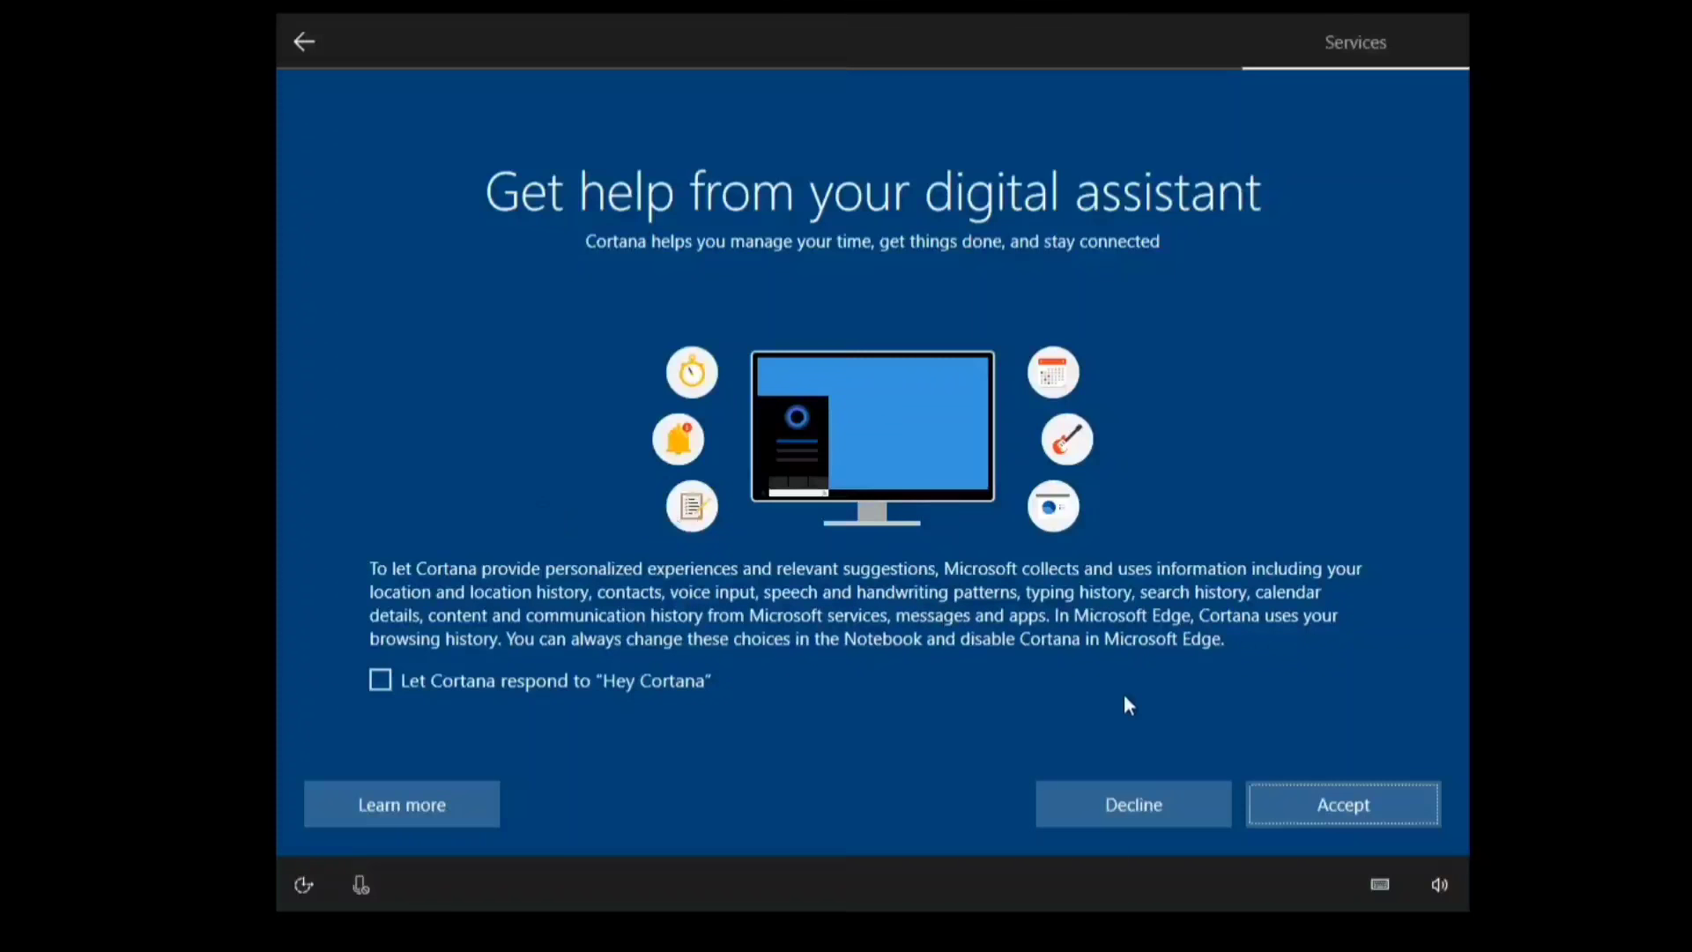
{"action": "left_click", "coordinate": [1145, 810]}
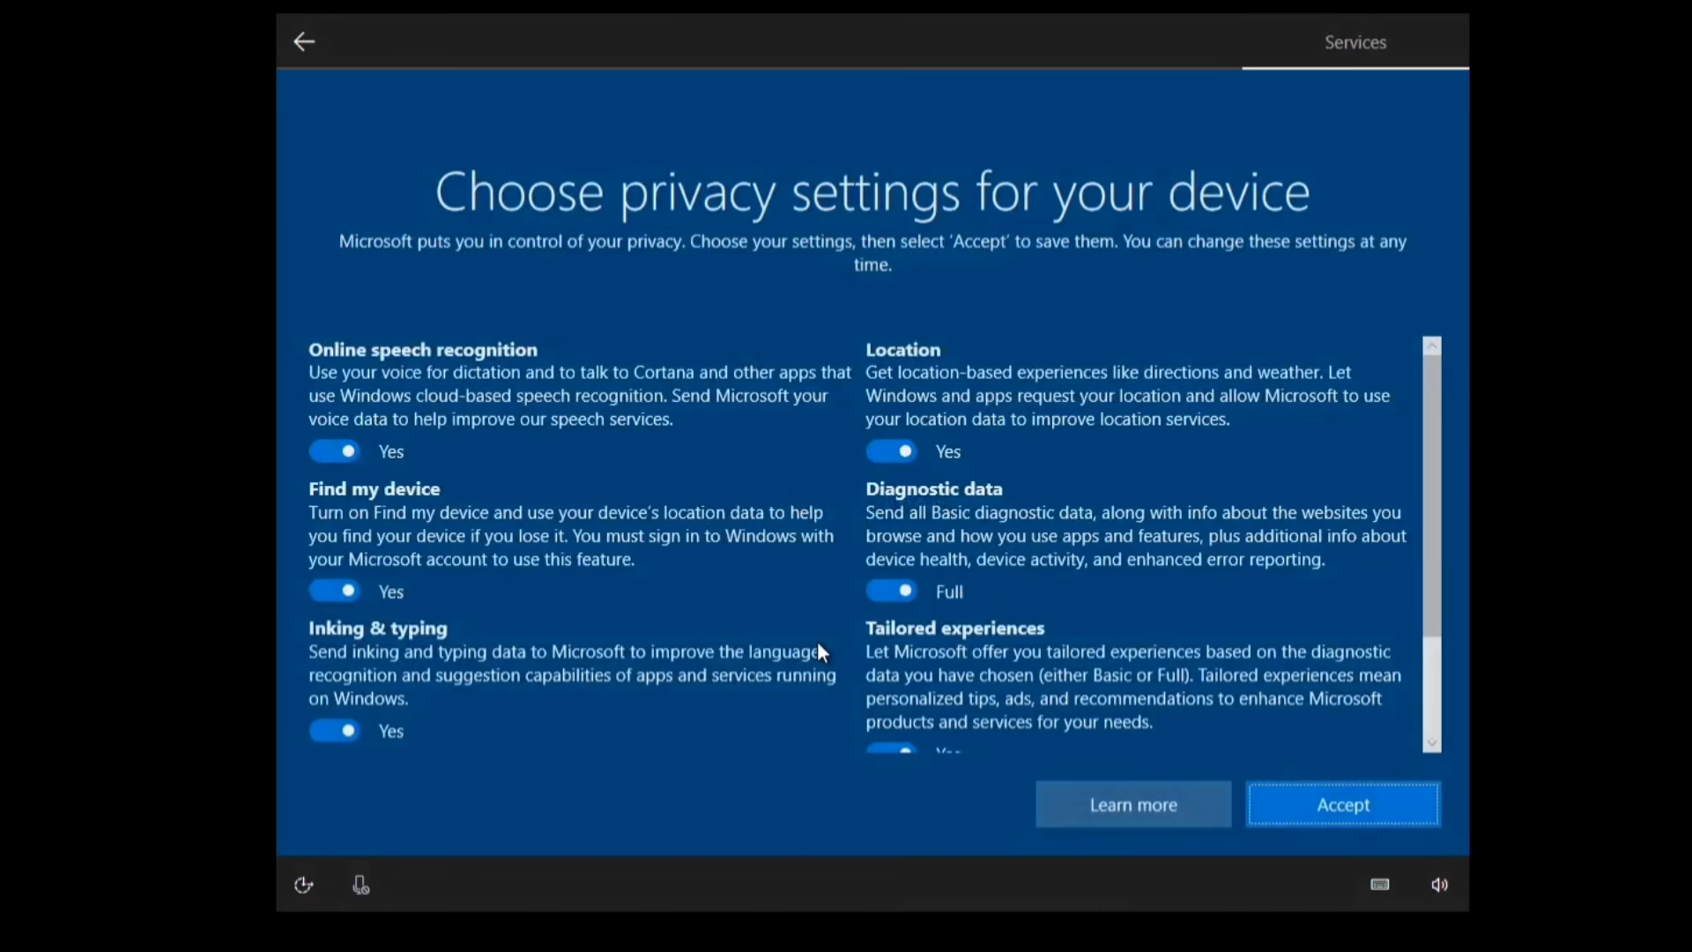
- Review and accept the default device privacy settings, and close the Welcome to Windows browser window once the desktop loads
{"action": "scroll", "coordinate": [758, 459], "scroll_direction": "down", "scroll_amount": 2}
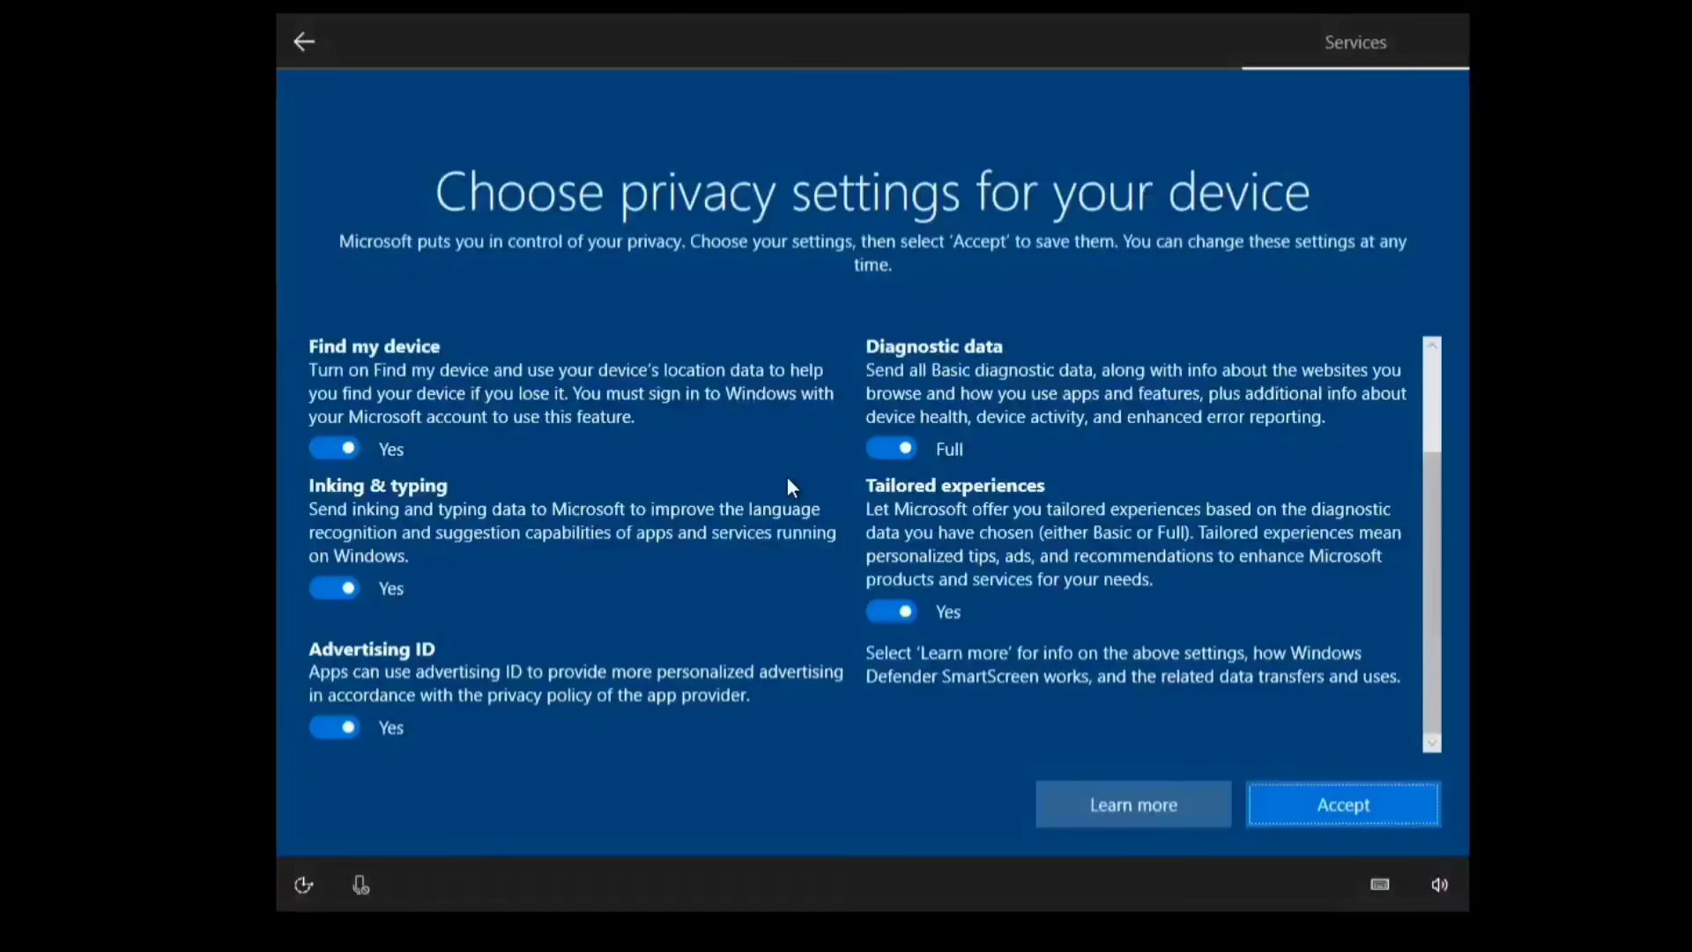
{"action": "scroll", "coordinate": [790, 486], "scroll_direction": "up", "scroll_amount": 2}
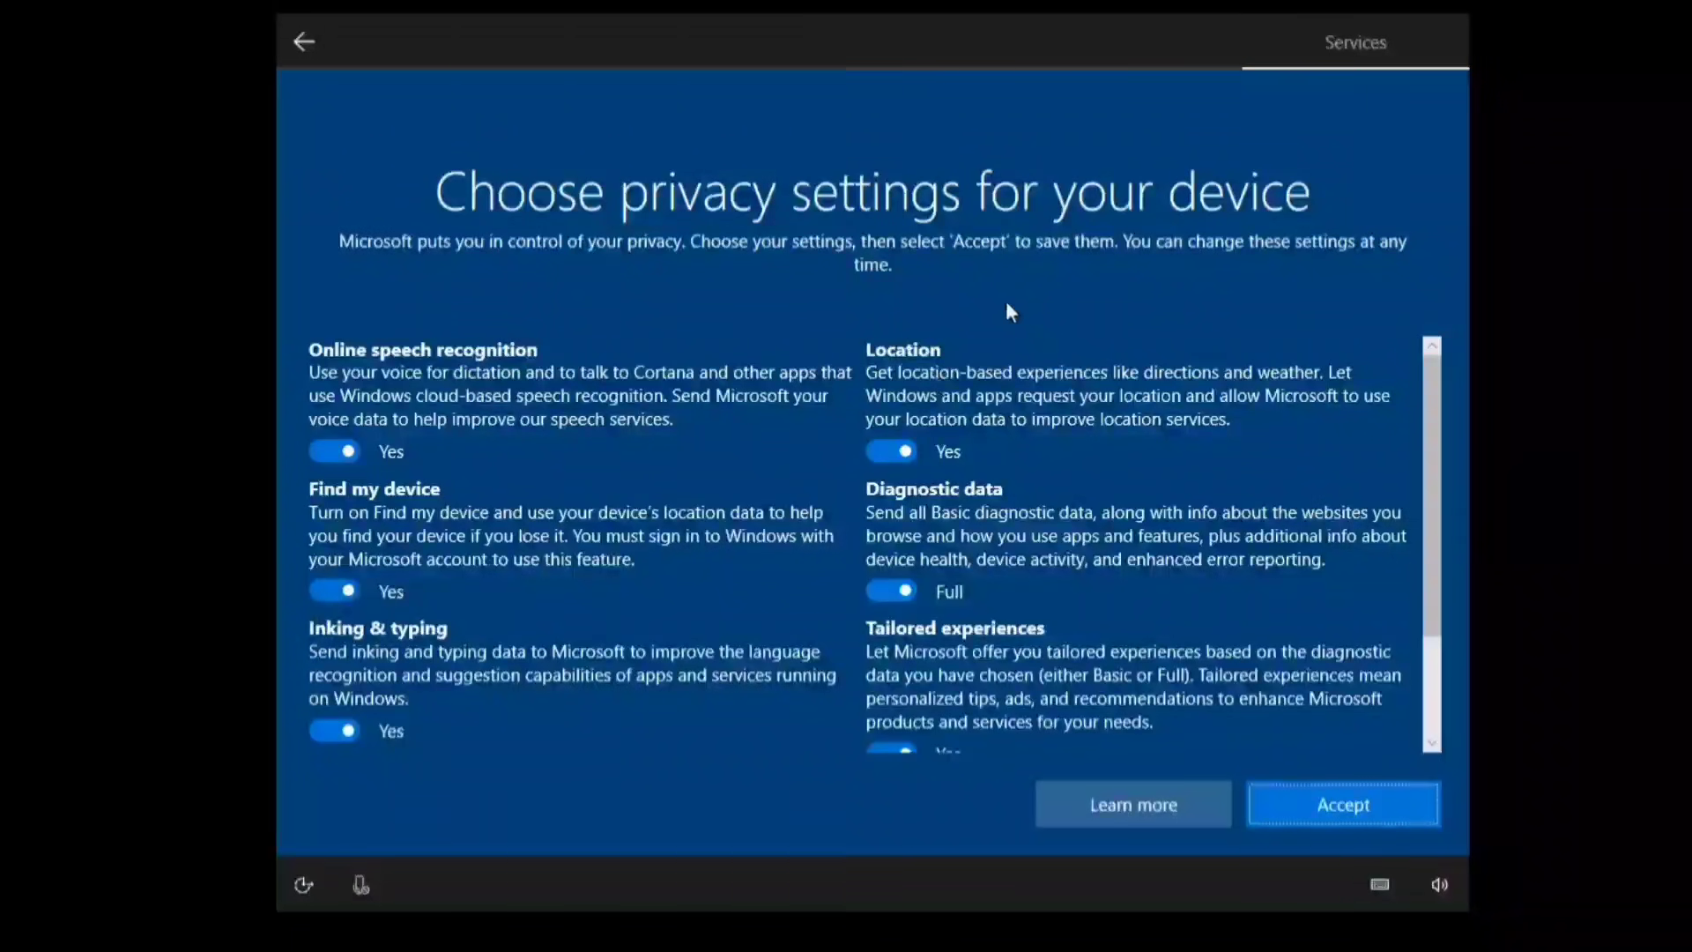
{"action": "scroll", "coordinate": [921, 562], "scroll_direction": "down", "scroll_amount": 2}
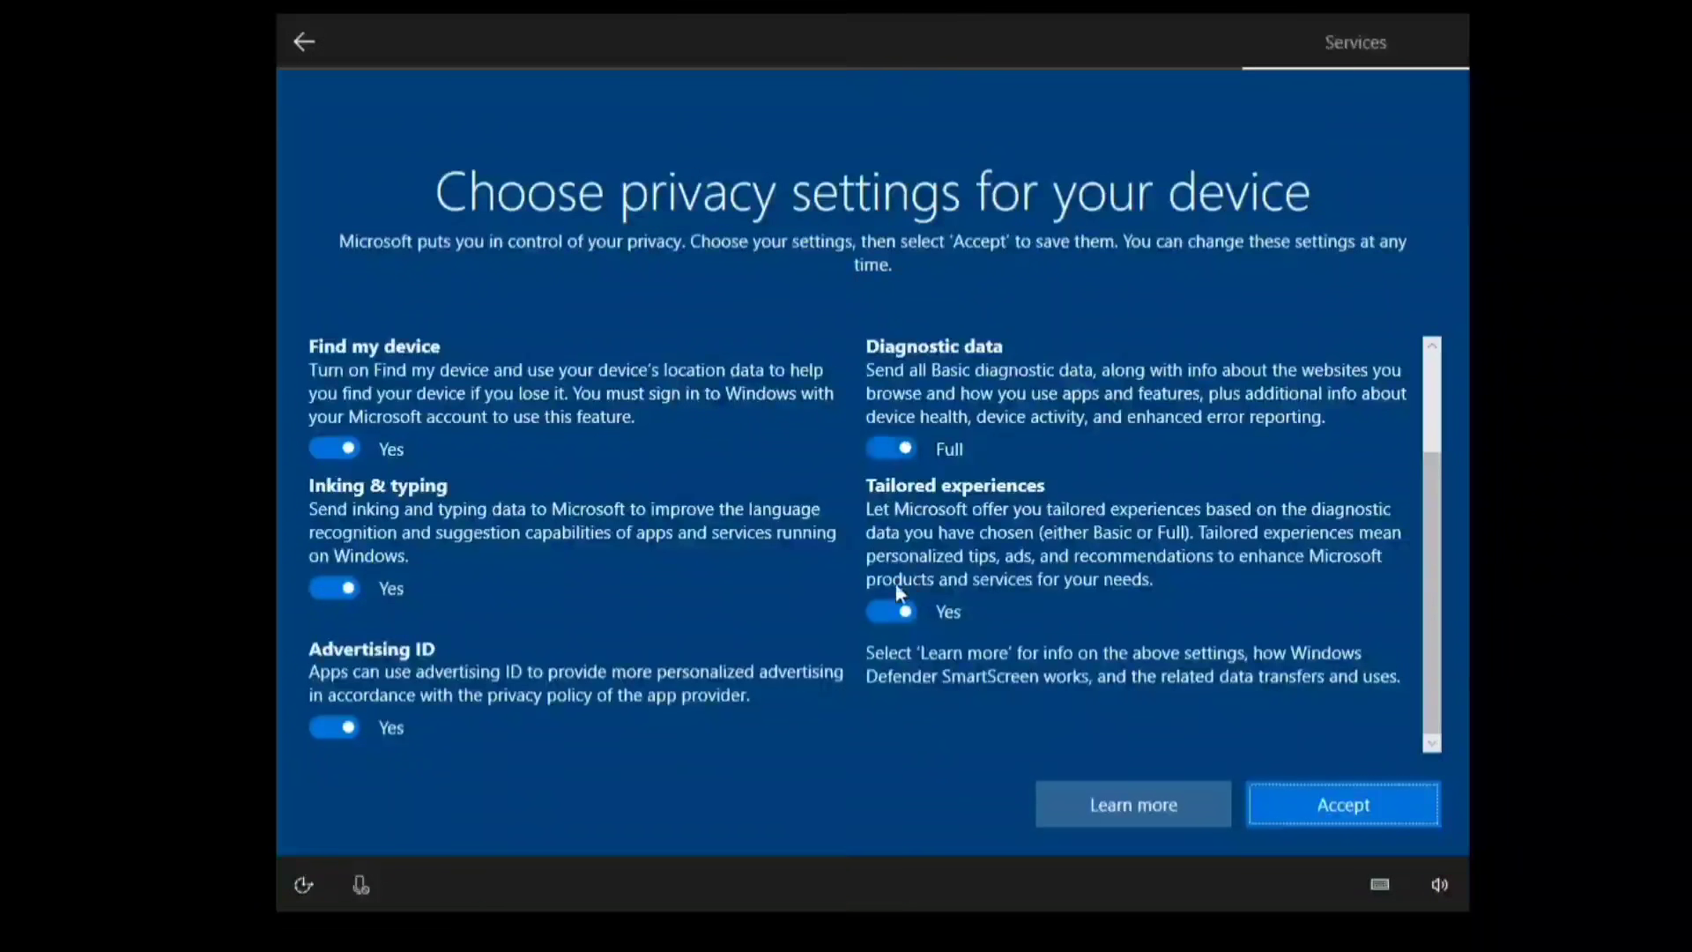
{"action": "left_click", "coordinate": [1333, 806]}
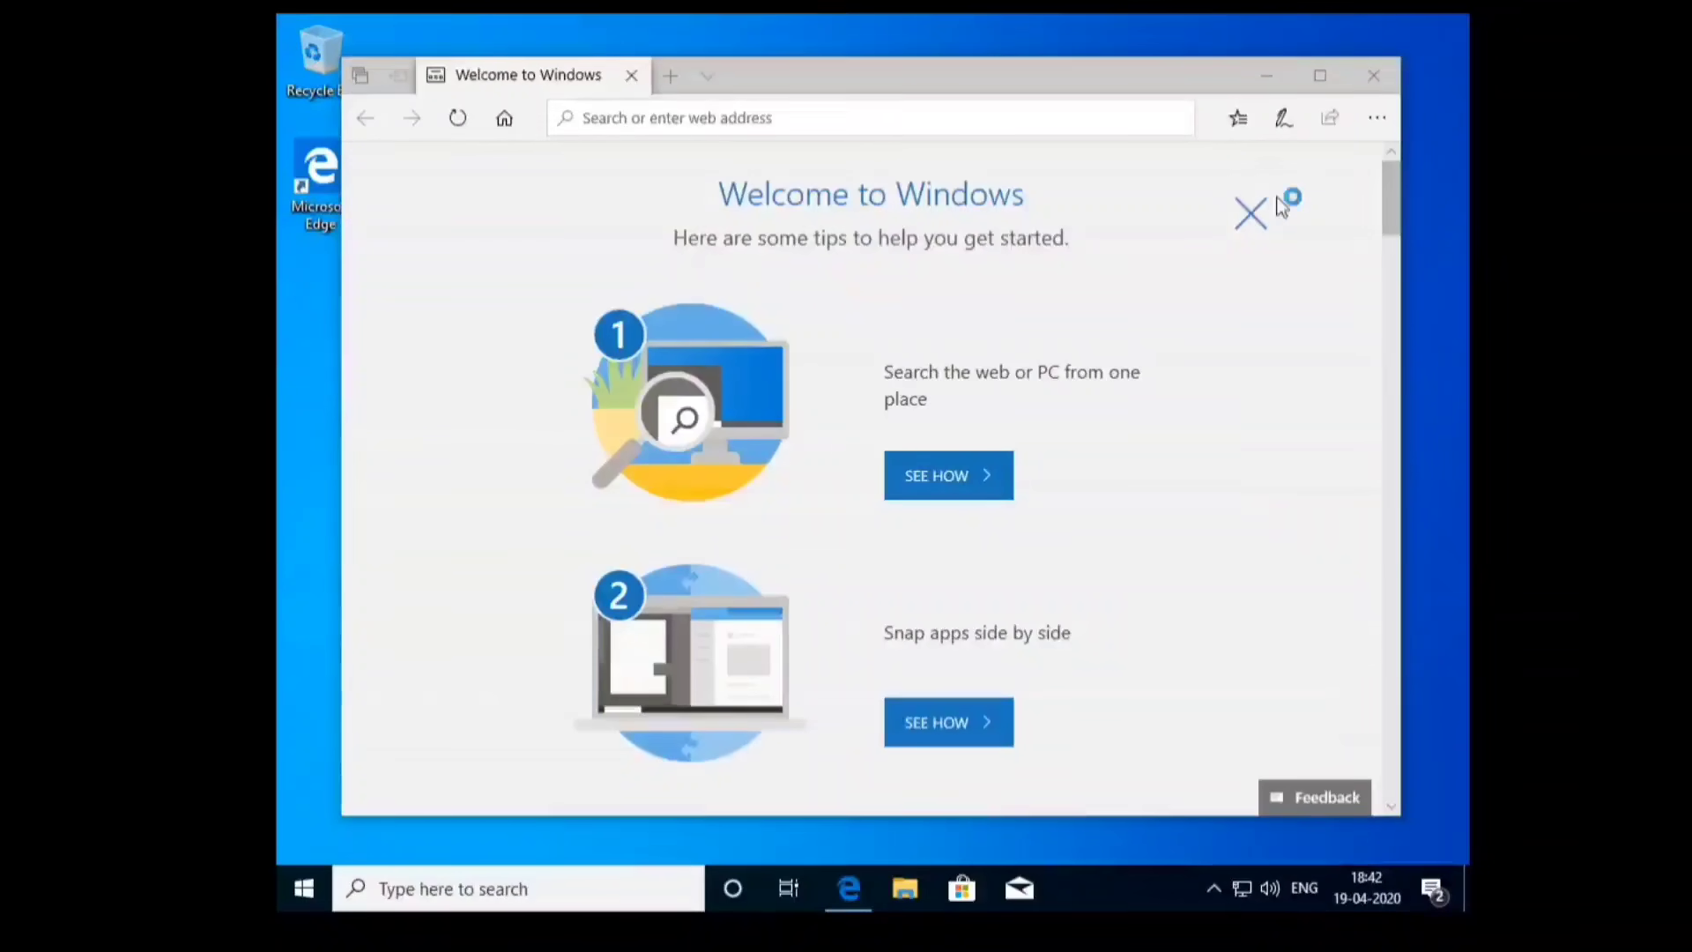
{"action": "left_click", "coordinate": [1373, 76]}
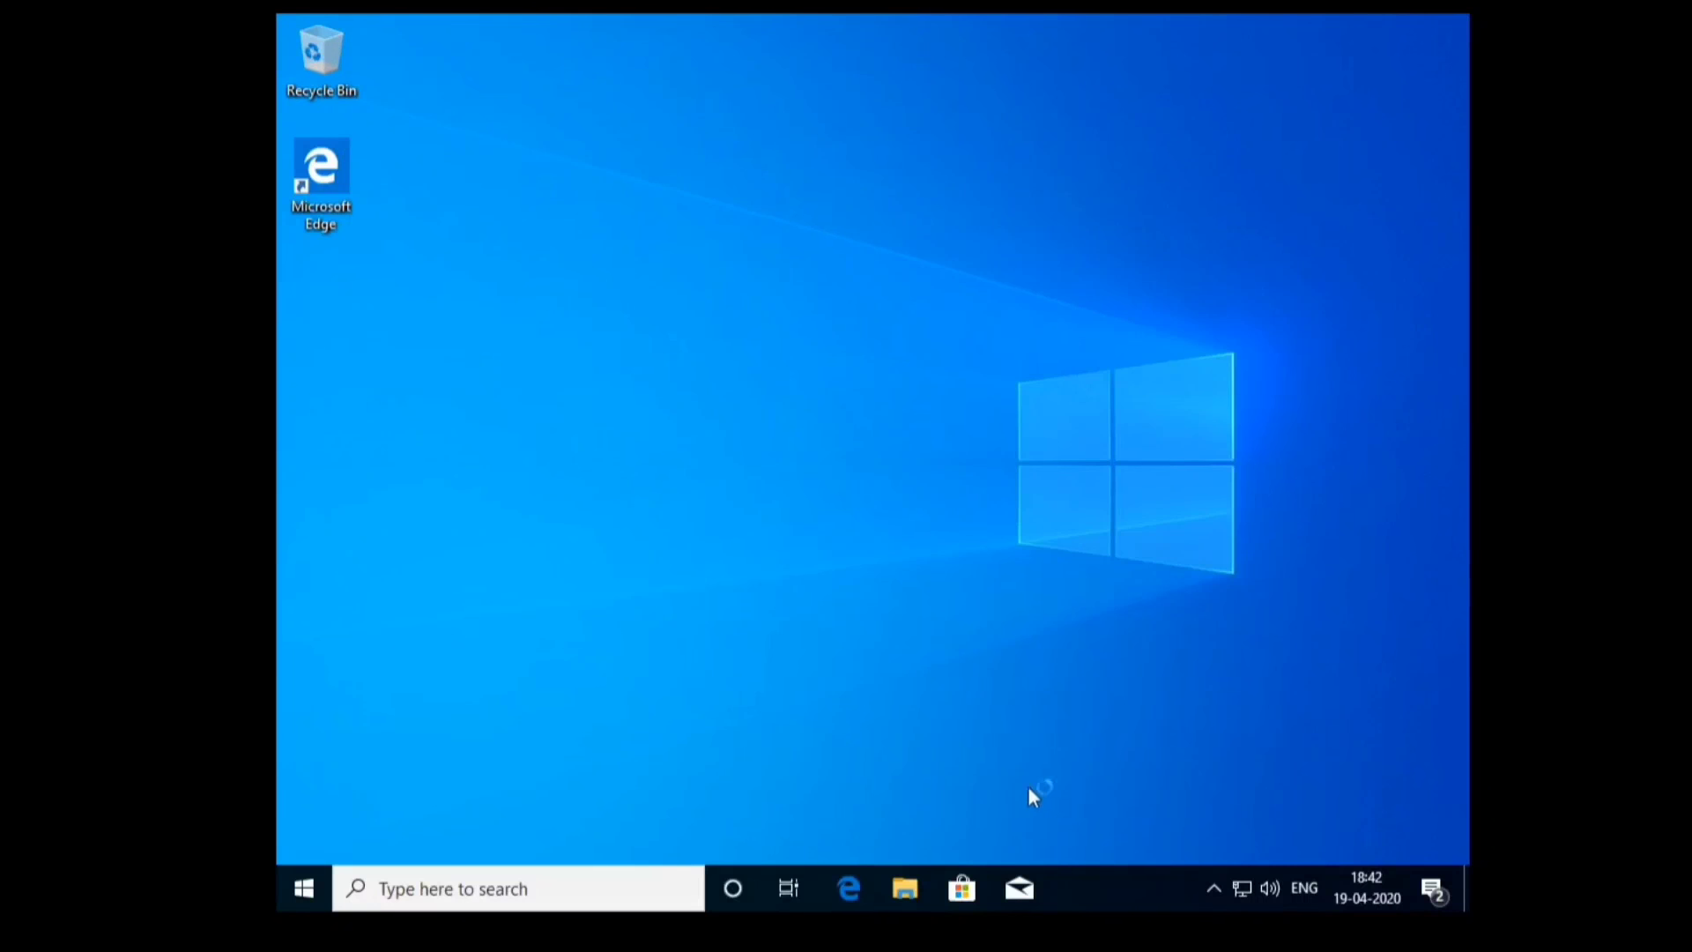
{"action": "left_click", "coordinate": [1218, 892]}
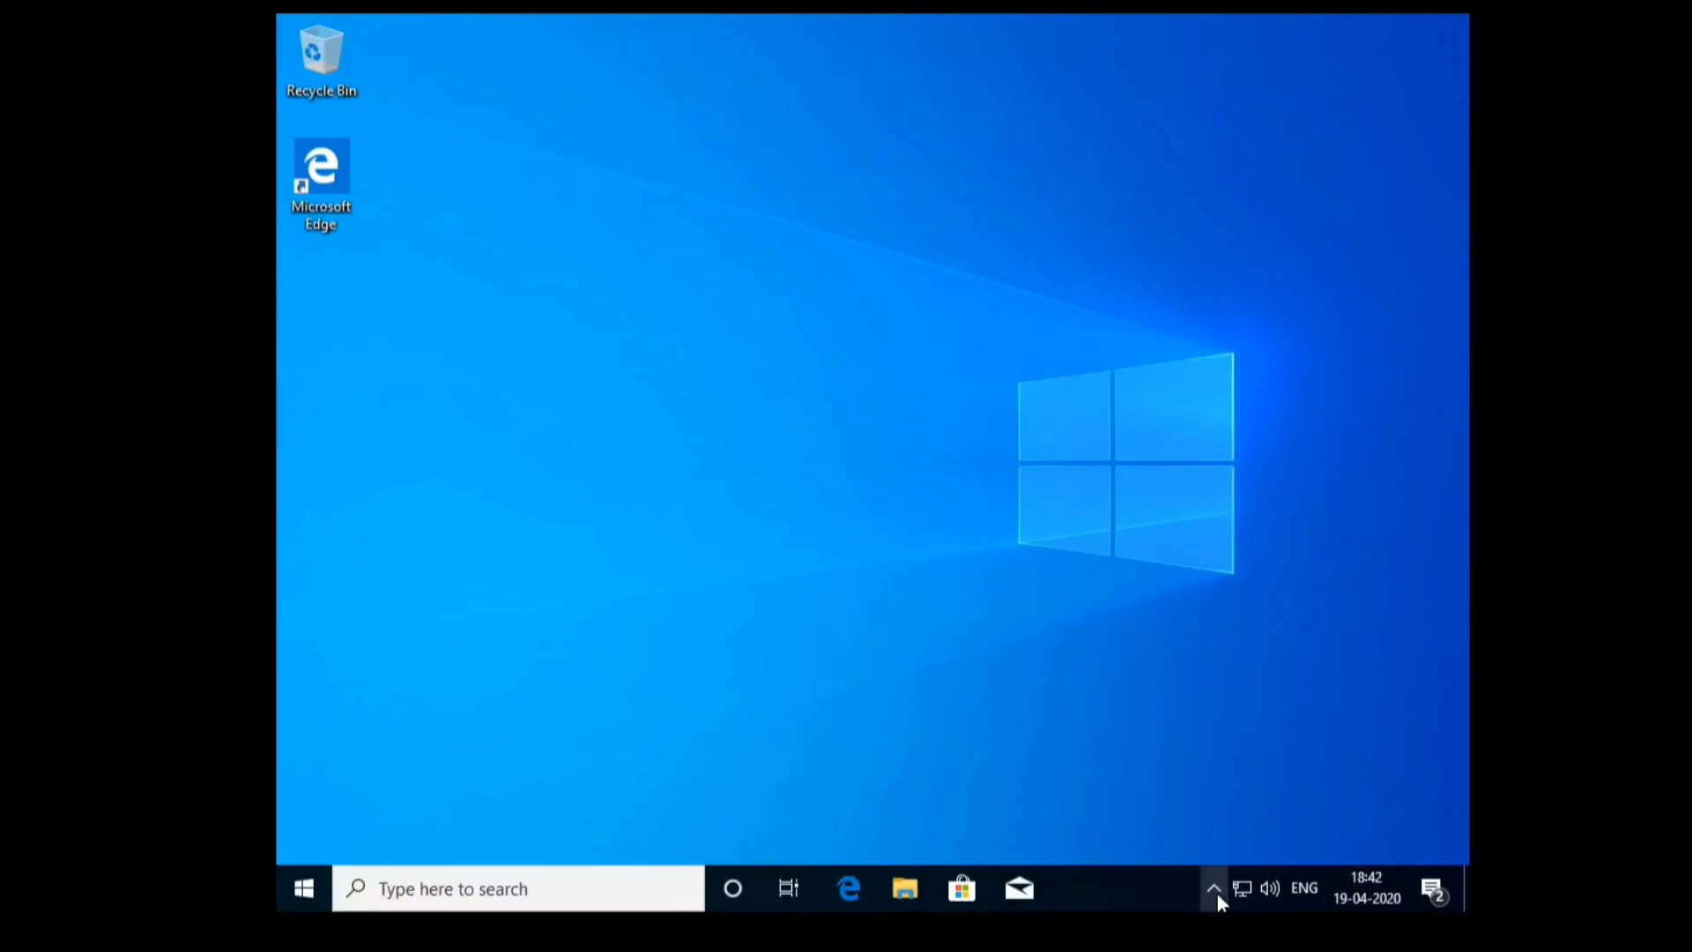
{"action": "left_click", "coordinate": [875, 360]}
{"action": "left_click_drag", "start_coordinate": [606, 124], "coordinate": [1178, 363]}
{"action": "left_click_drag", "start_coordinate": [914, 409], "coordinate": [281, 18]}
{"action": "left_click", "coordinate": [881, 476]}
- Search Windows for "icons" and open the desktop icon settings through Themes and related settings
{"action": "key", "text": "super"}
{"action": "type", "text": "icons"}
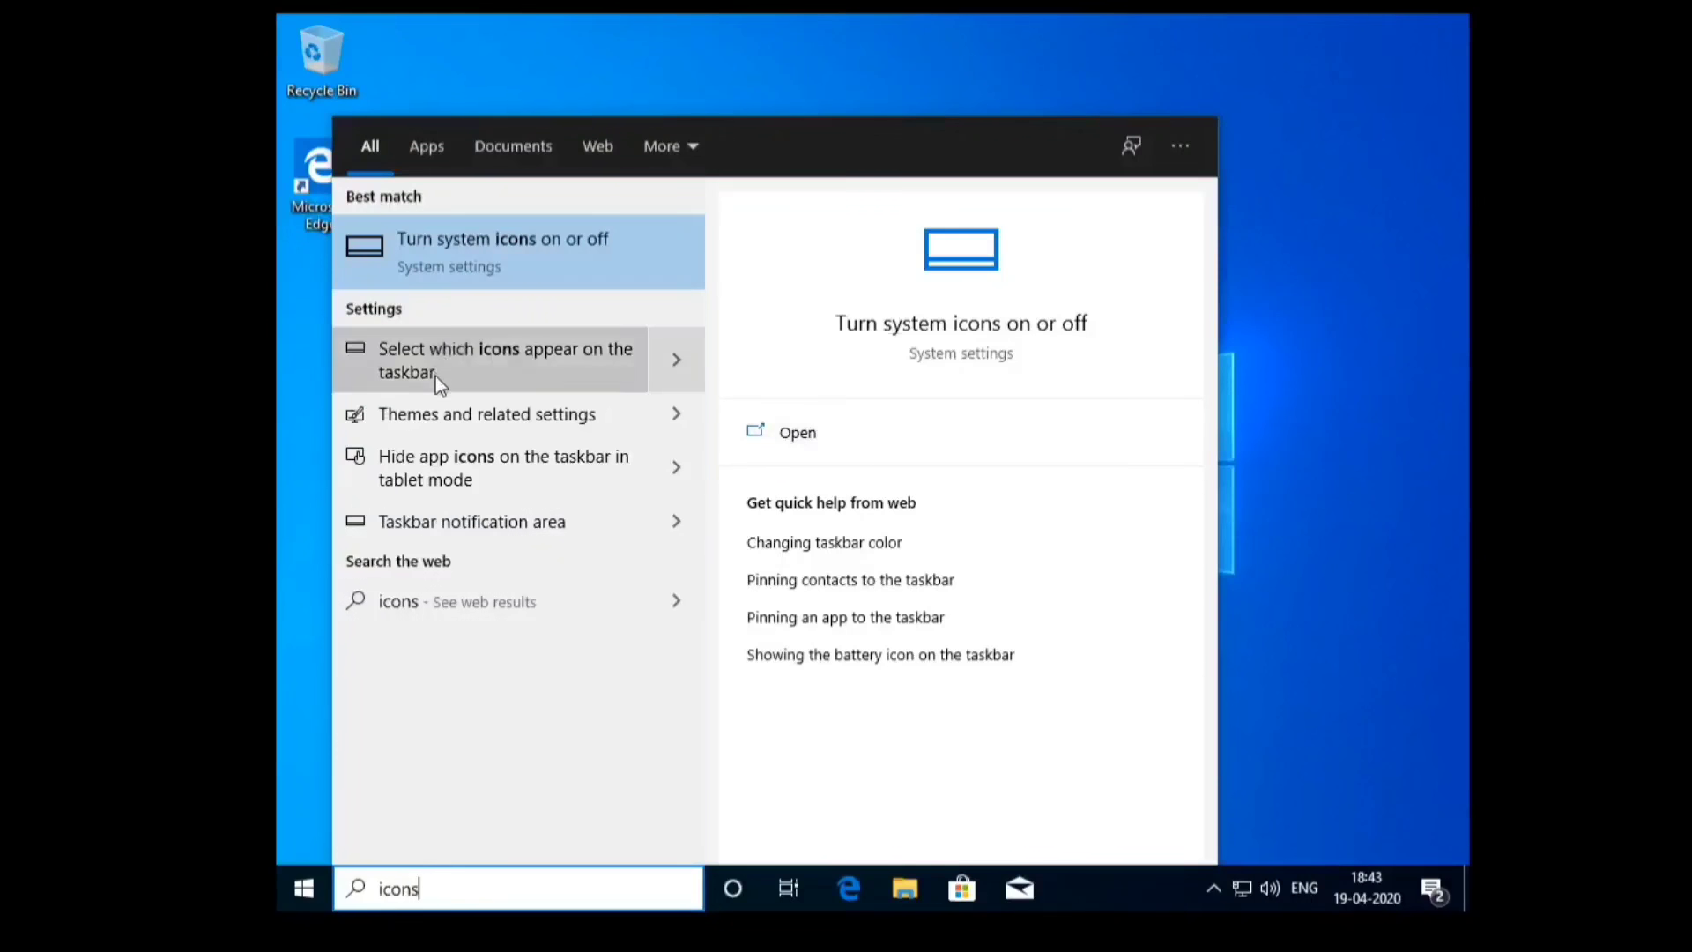
{"action": "left_click", "coordinate": [513, 420]}
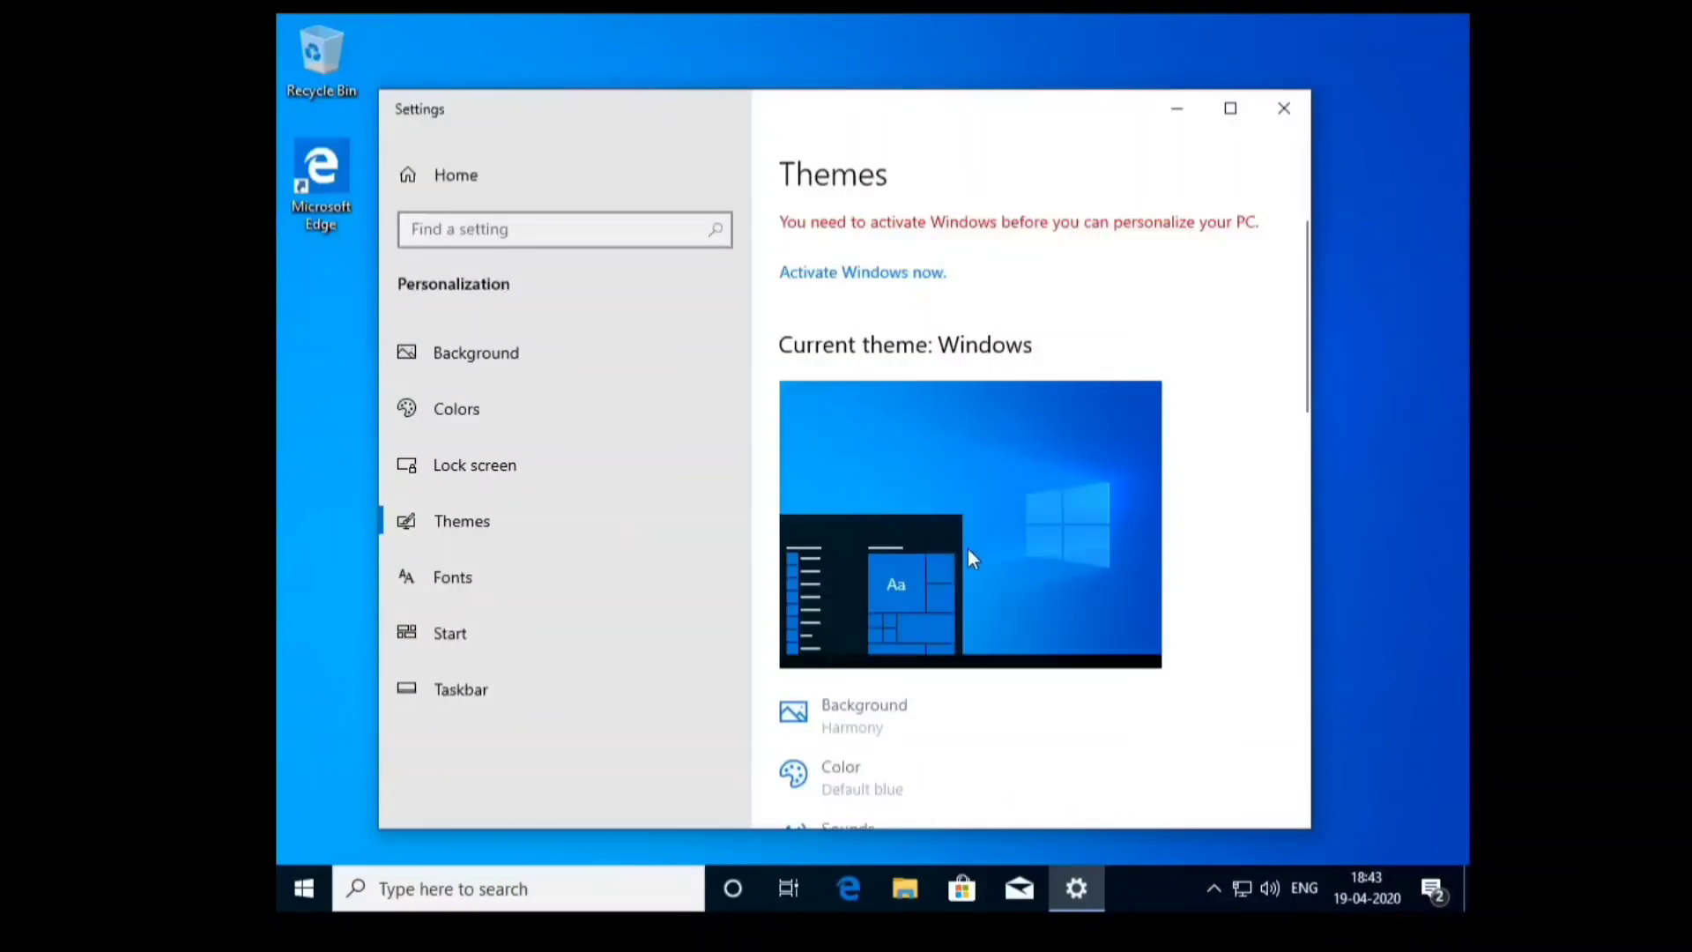
{"action": "scroll", "coordinate": [966, 564], "scroll_direction": "down", "scroll_amount": 15}
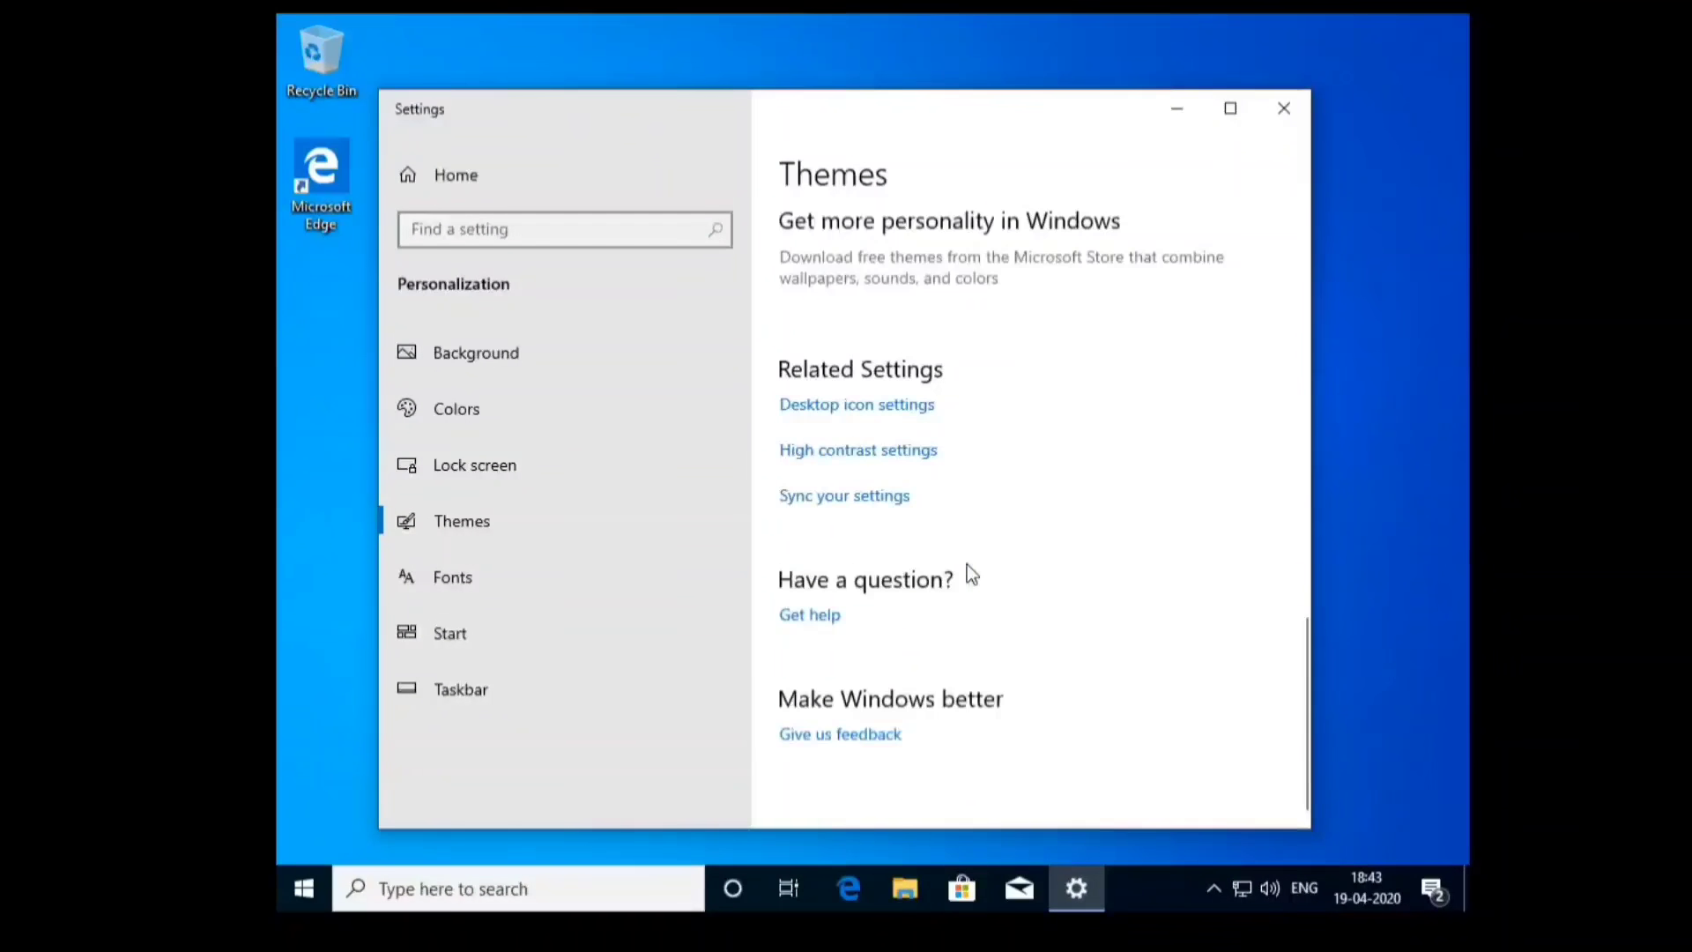
{"action": "left_click", "coordinate": [847, 409]}
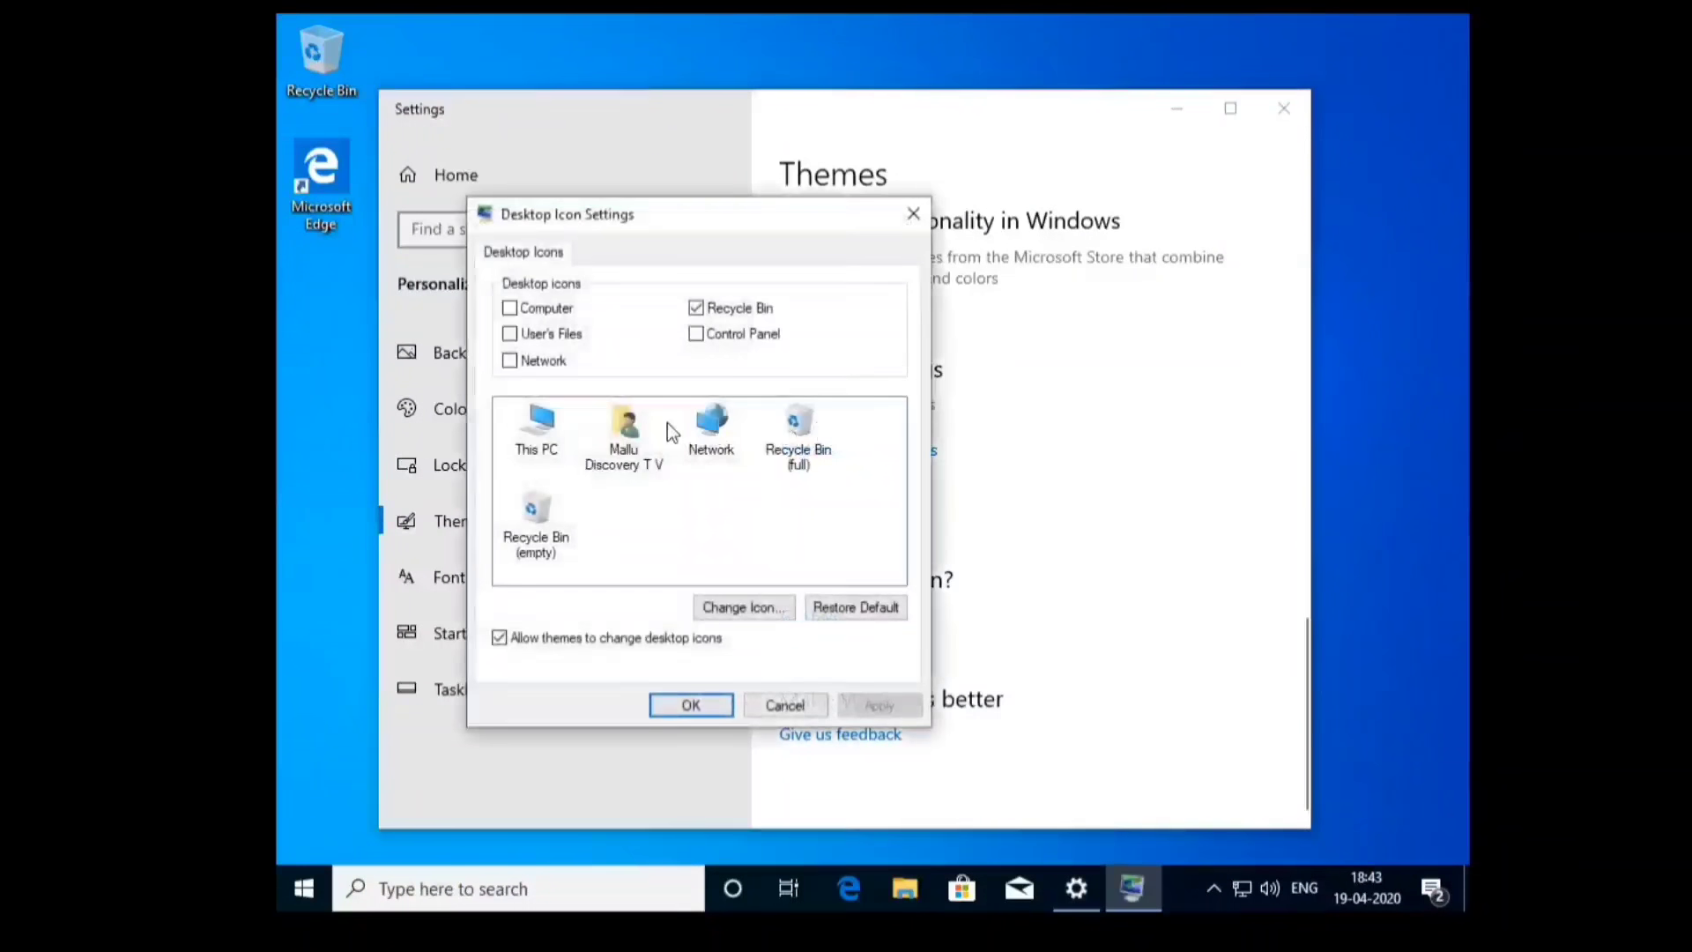
- Enable the Computer icon on the desktop, confirm the change, and close Settings
{"action": "left_click", "coordinate": [510, 309]}
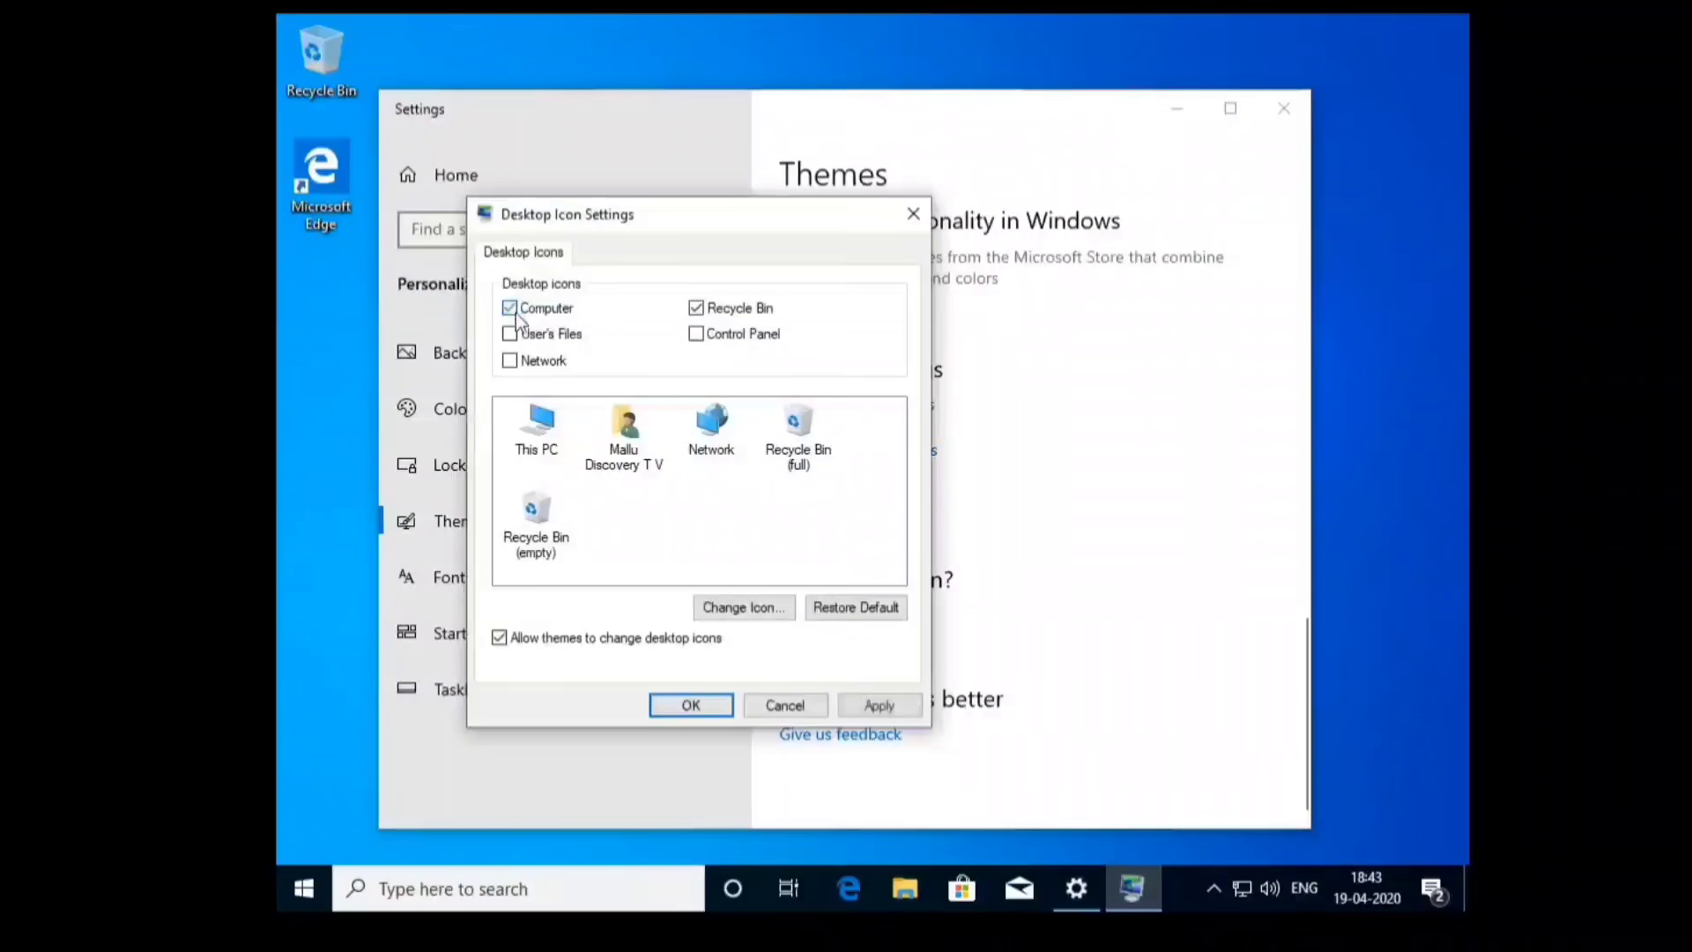
{"action": "left_click", "coordinate": [679, 704]}
{"action": "left_click", "coordinate": [1298, 122]}
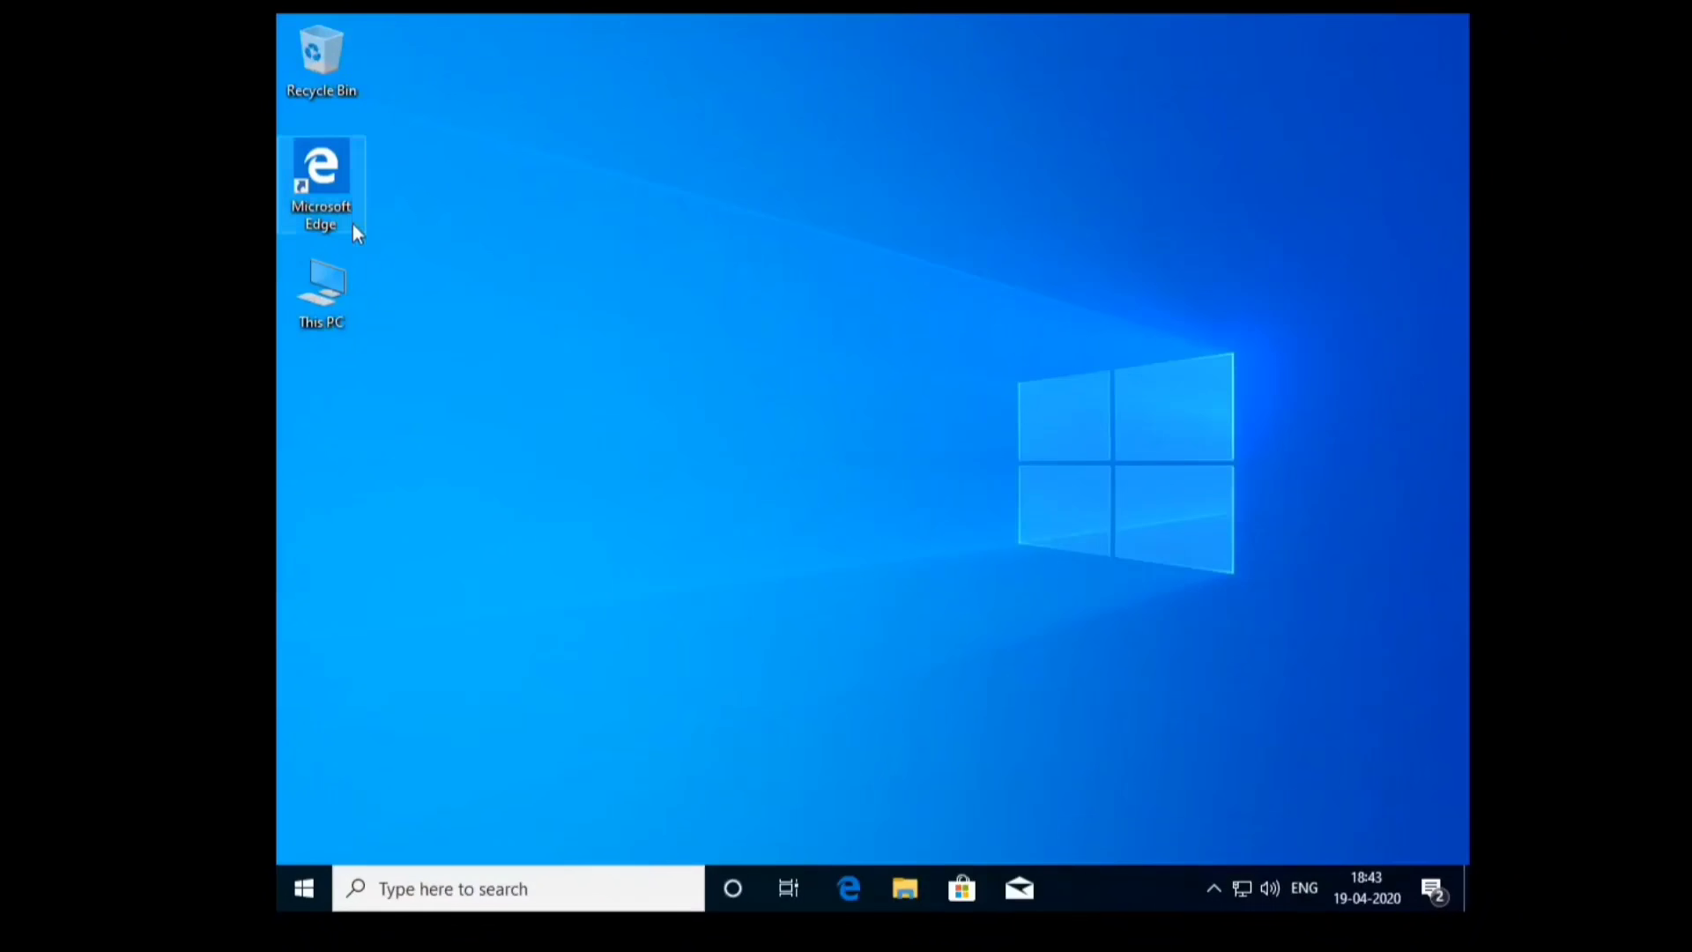
- Open This PC from the desktop and examine the drives created from the new partitions
{"action": "left_click", "coordinate": [326, 312]}
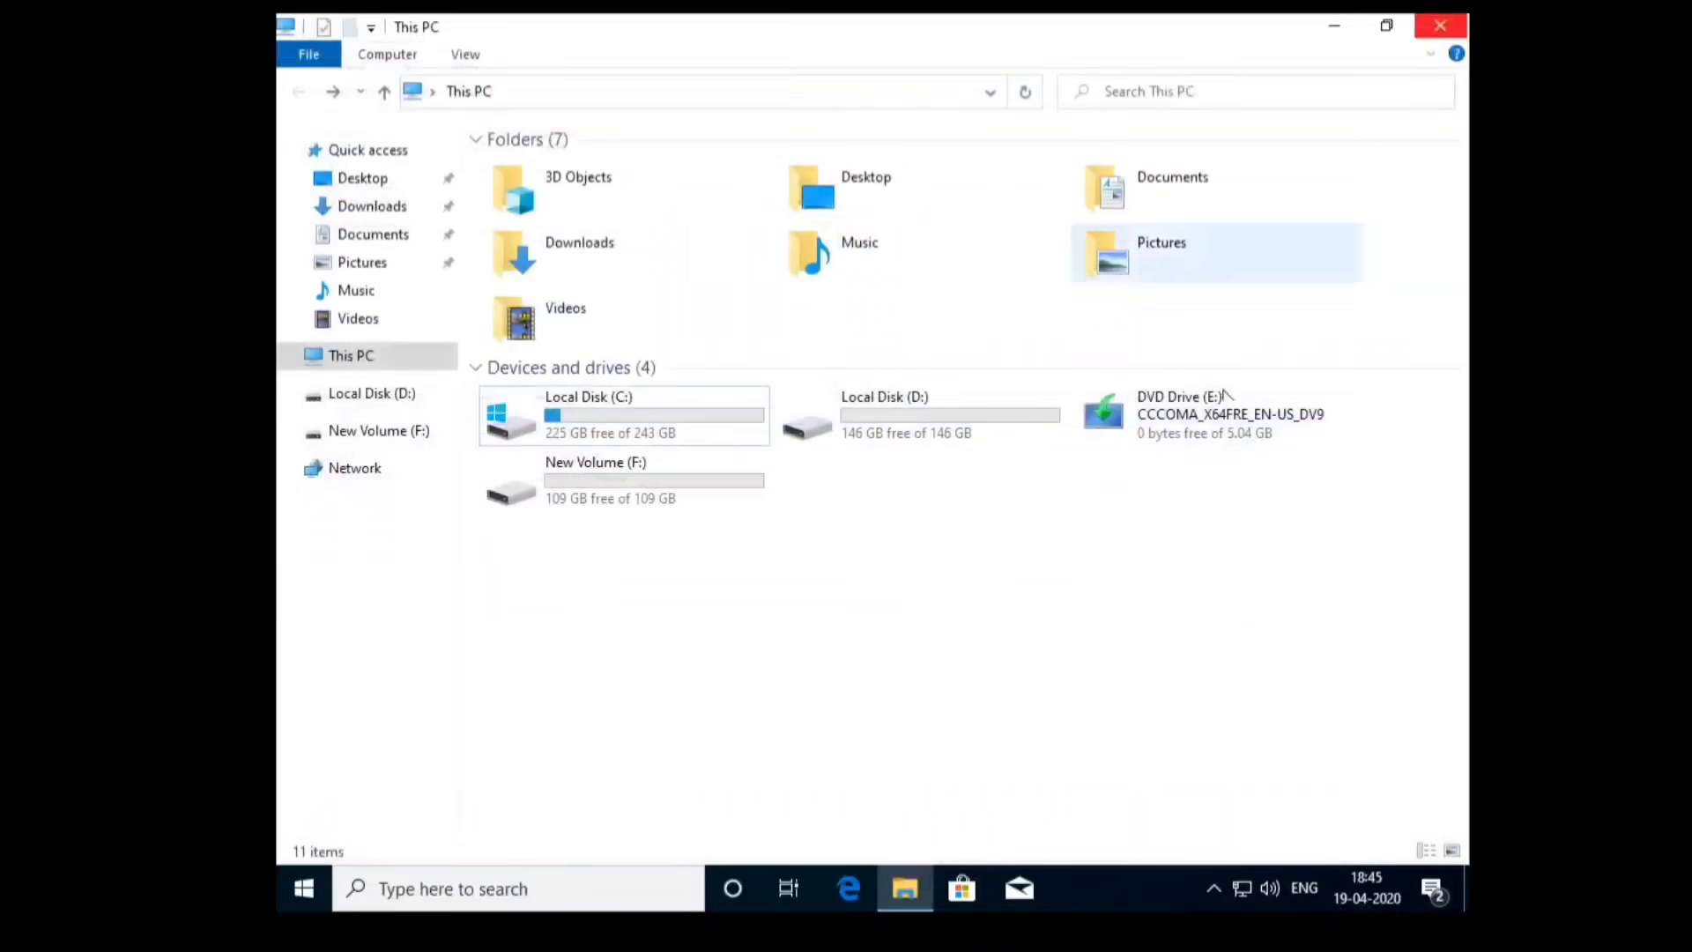
{"action": "left_click_drag", "start_coordinate": [985, 455], "coordinate": [464, 116]}
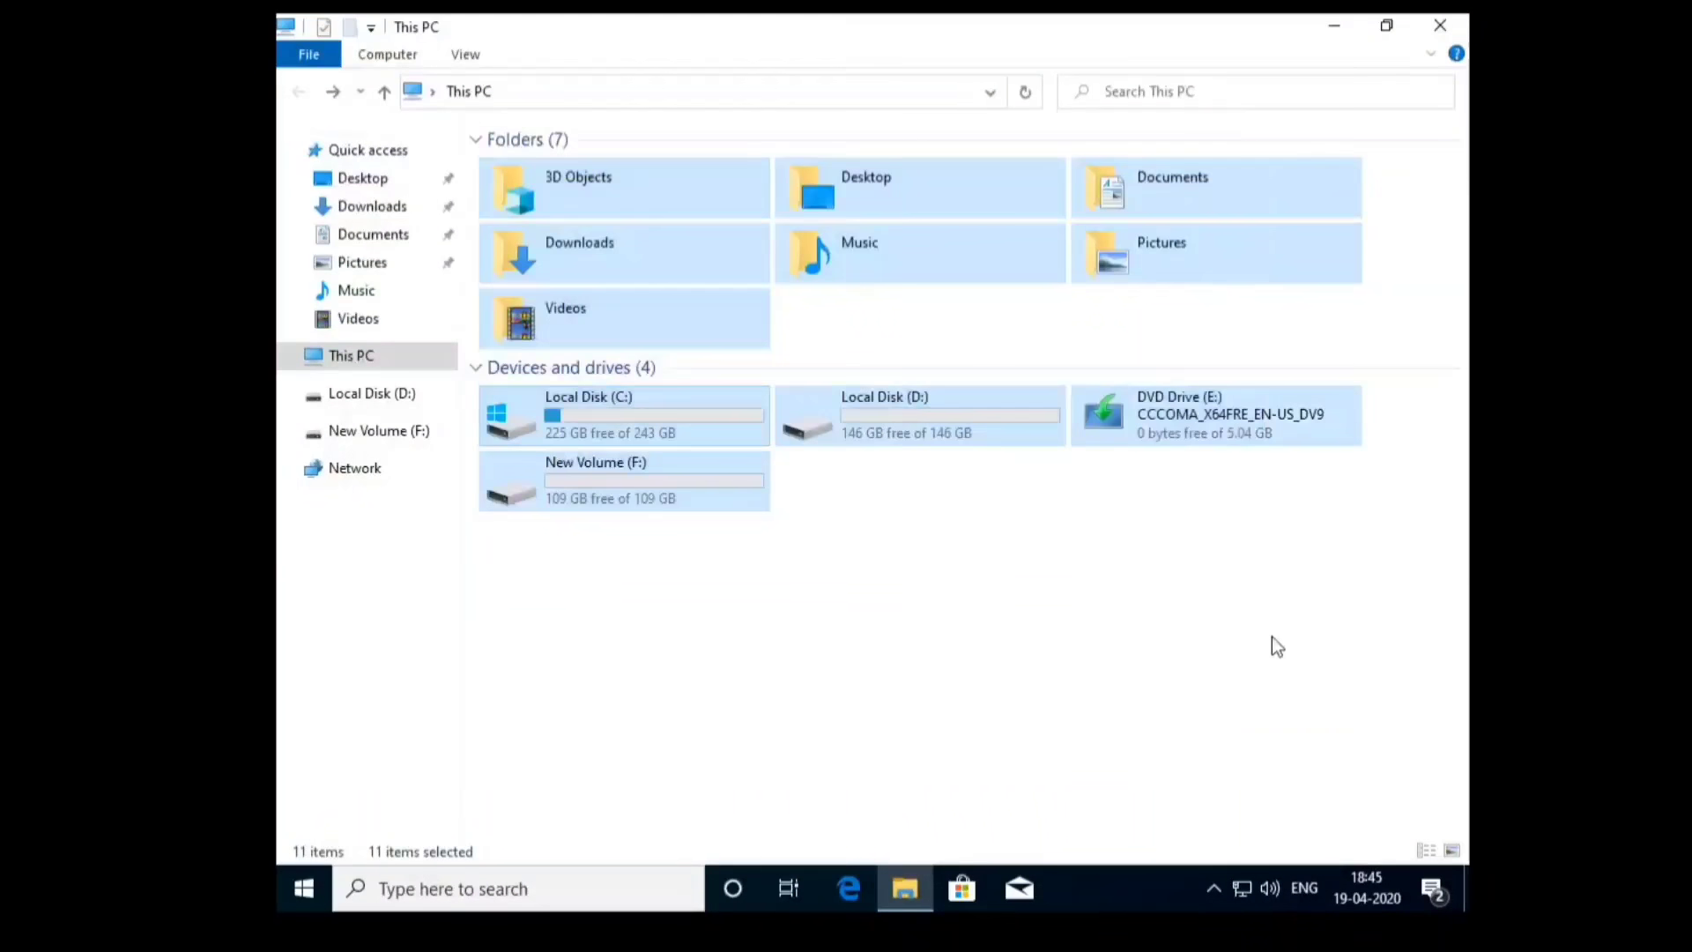
{"action": "left_click", "coordinate": [1271, 637]}
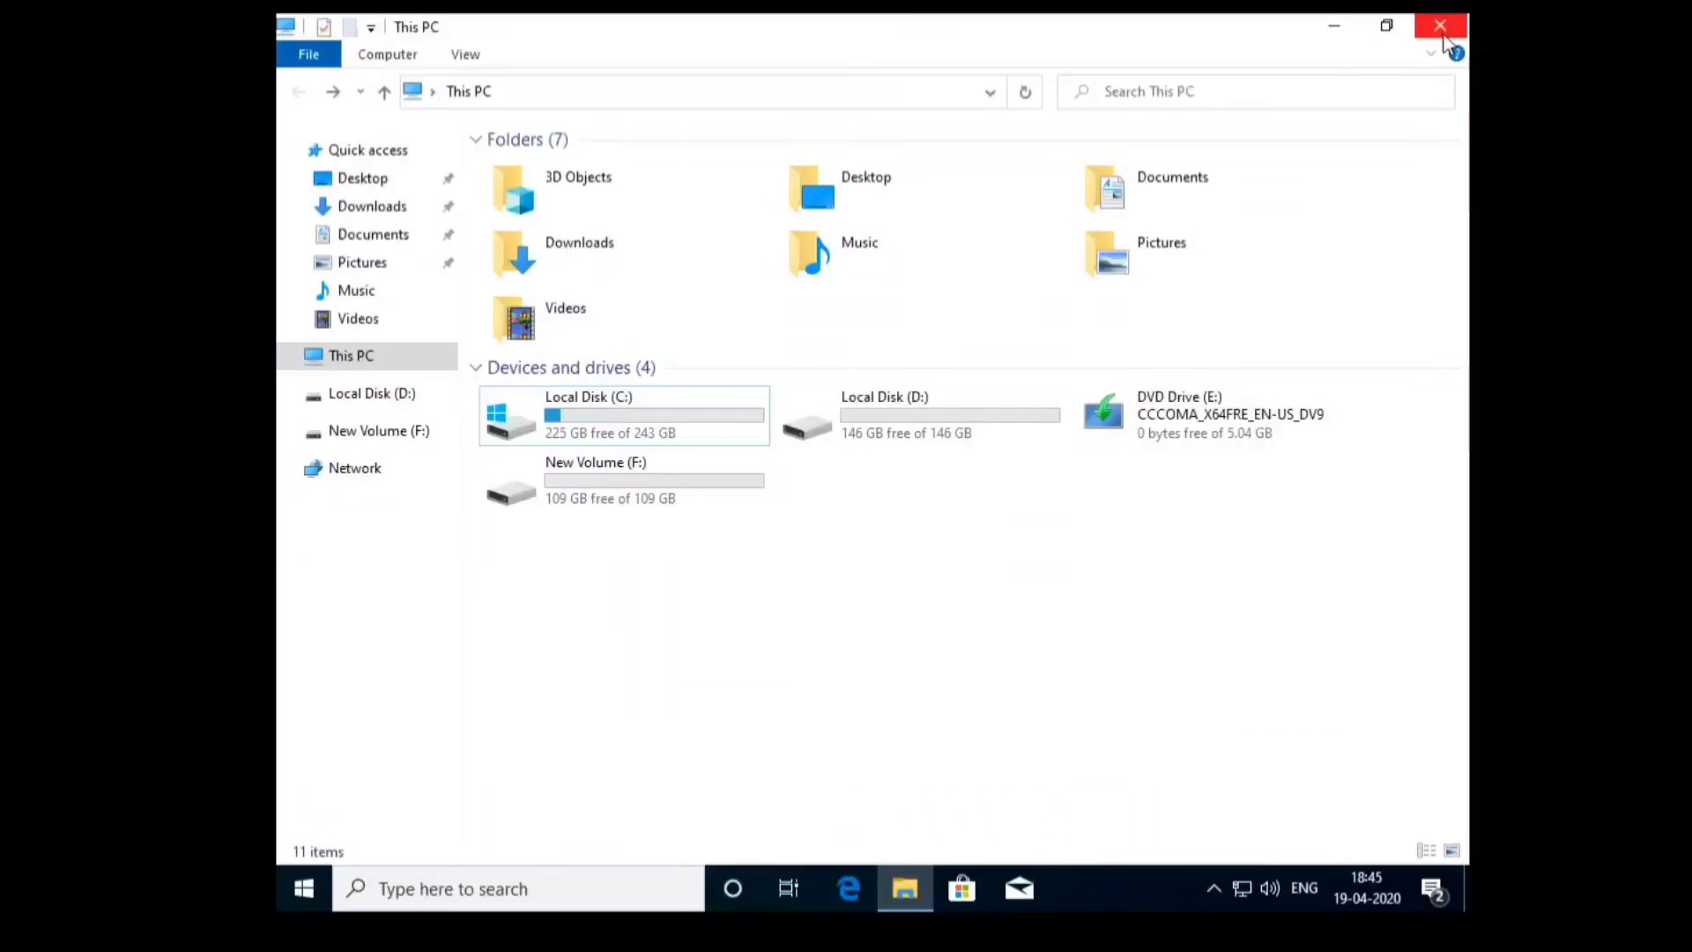
{"action": "left_click_drag", "start_coordinate": [1367, 642], "coordinate": [464, 116]}
{"action": "left_click", "coordinate": [1118, 589]}
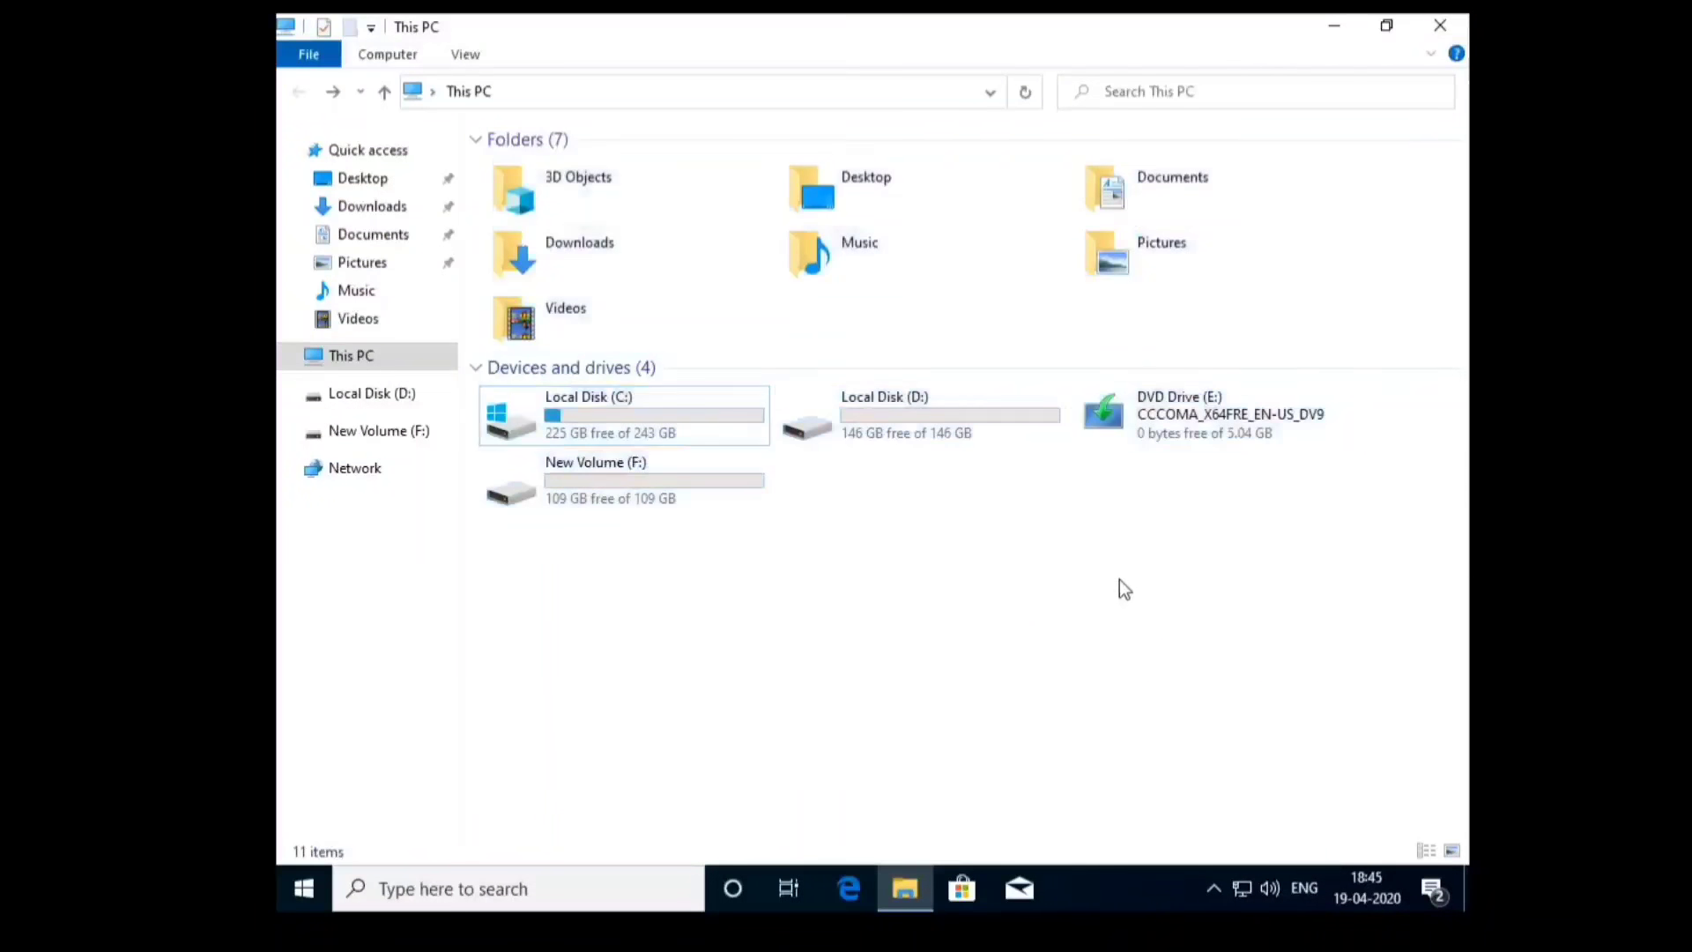
- Close This PC and exit VMware Workstation by powering off the running virtual machine
{"action": "left_click", "coordinate": [1438, 34]}
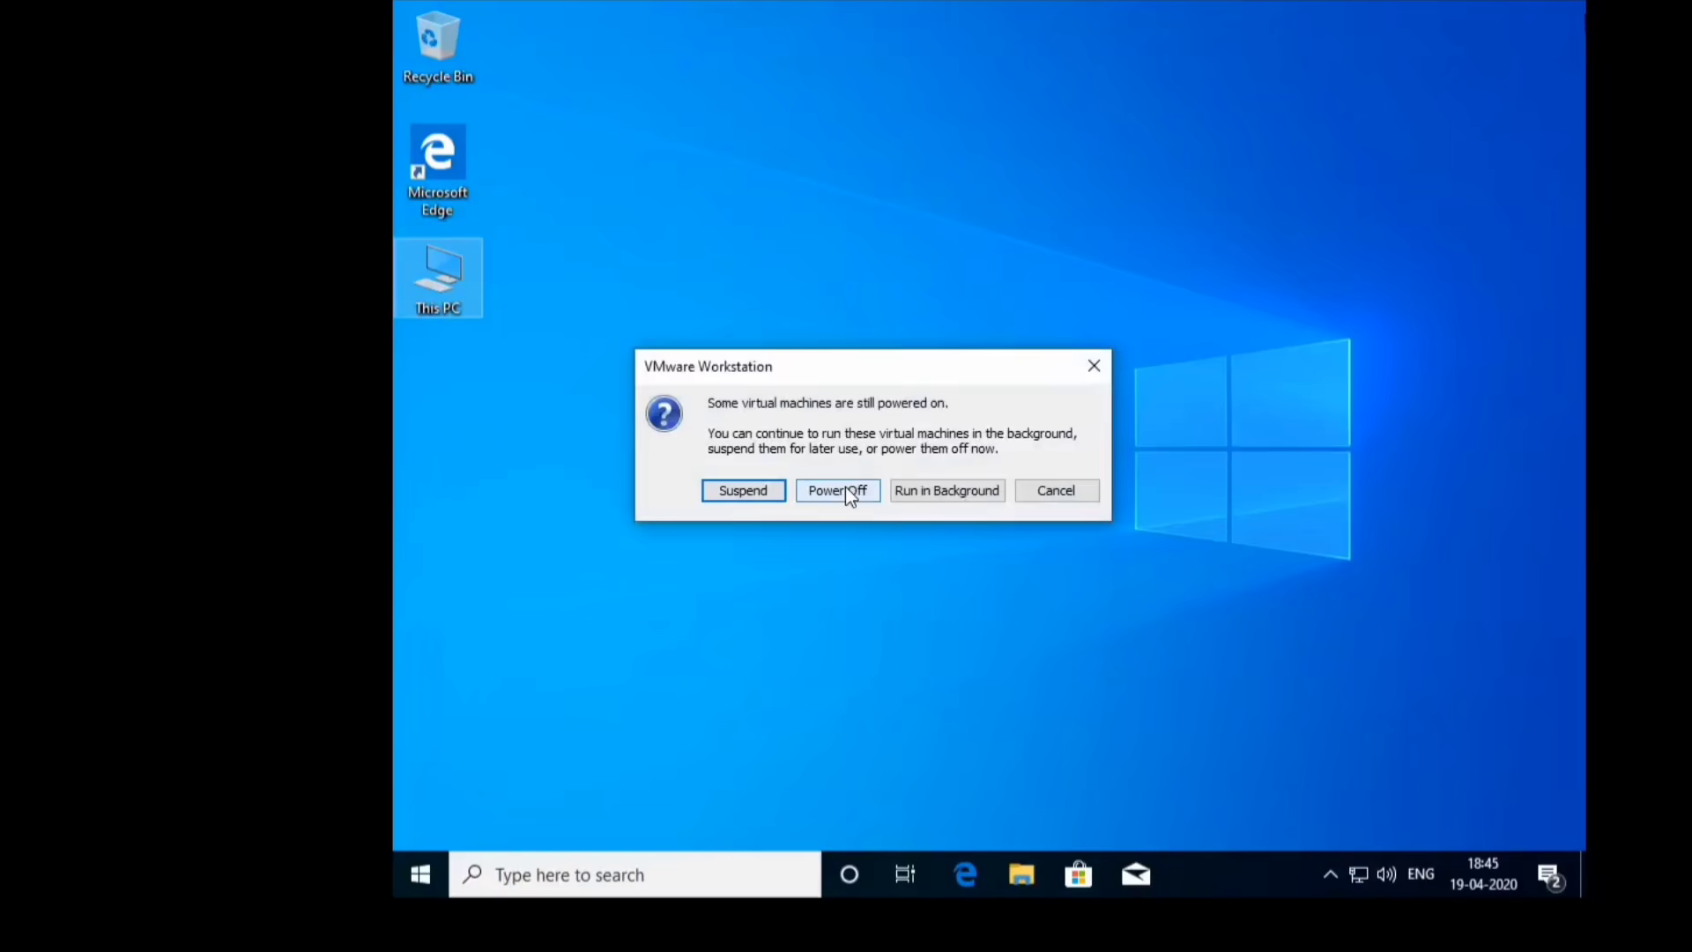
{"action": "left_click", "coordinate": [844, 489]}
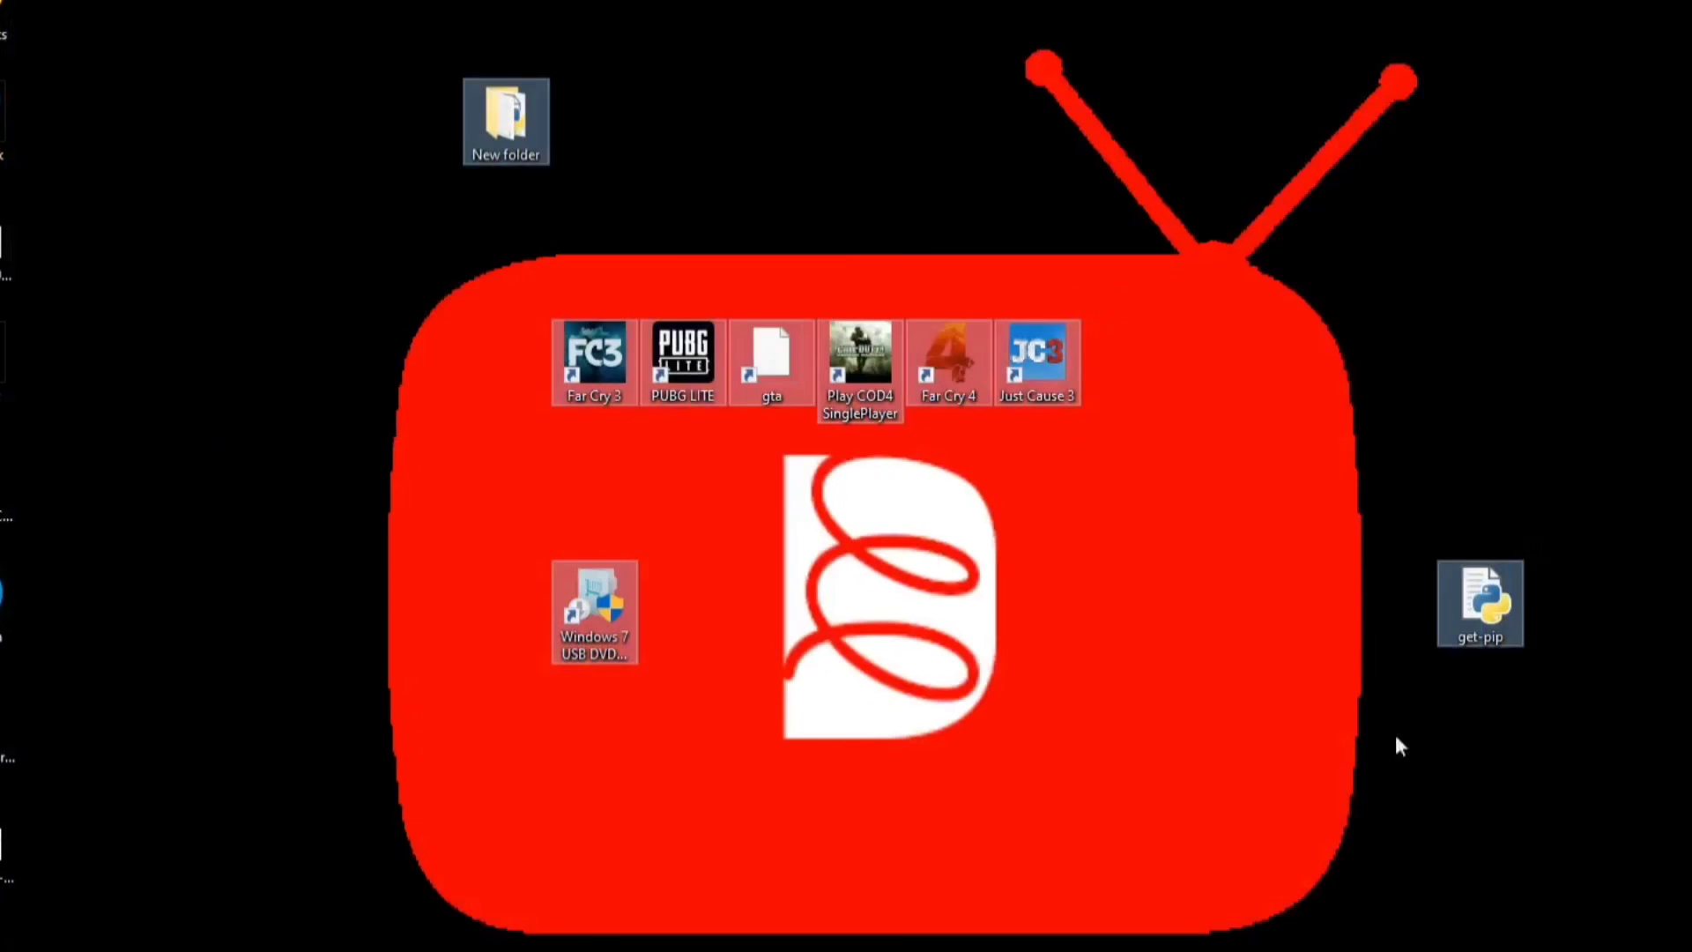
{"action": "left_click", "coordinate": [1070, 586]}
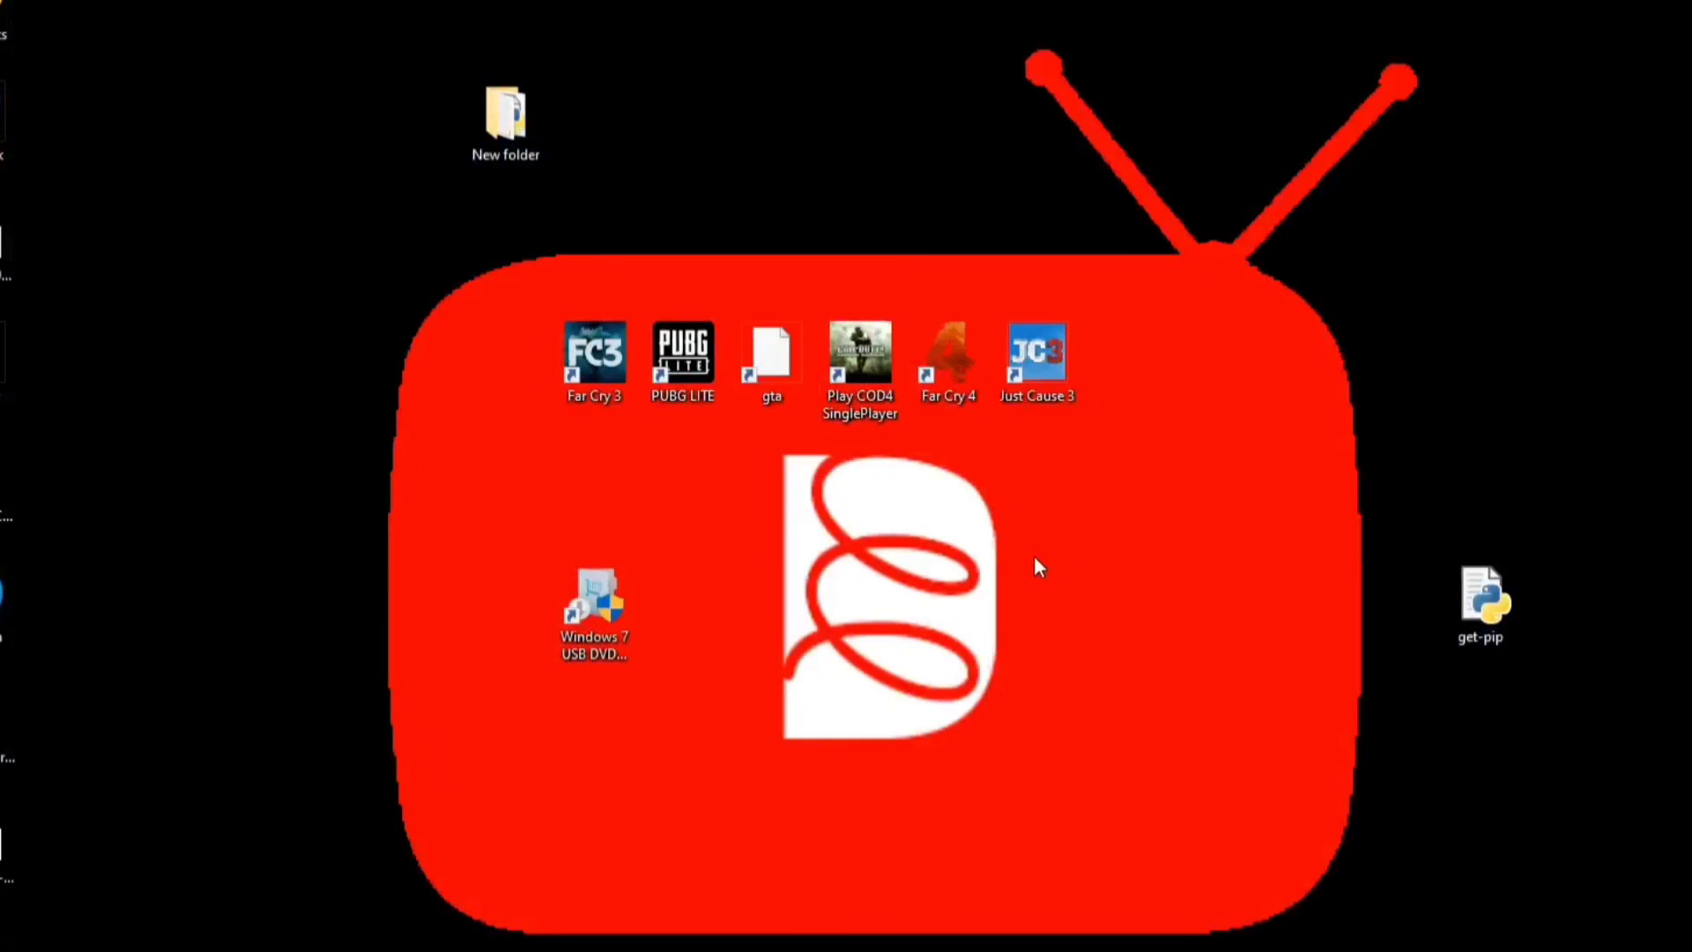
{"action": "right_click", "coordinate": [878, 29]}
{"action": "left_click", "coordinate": [959, 136]}
{"action": "left_click_drag", "start_coordinate": [370, 25], "coordinate": [1618, 948]}
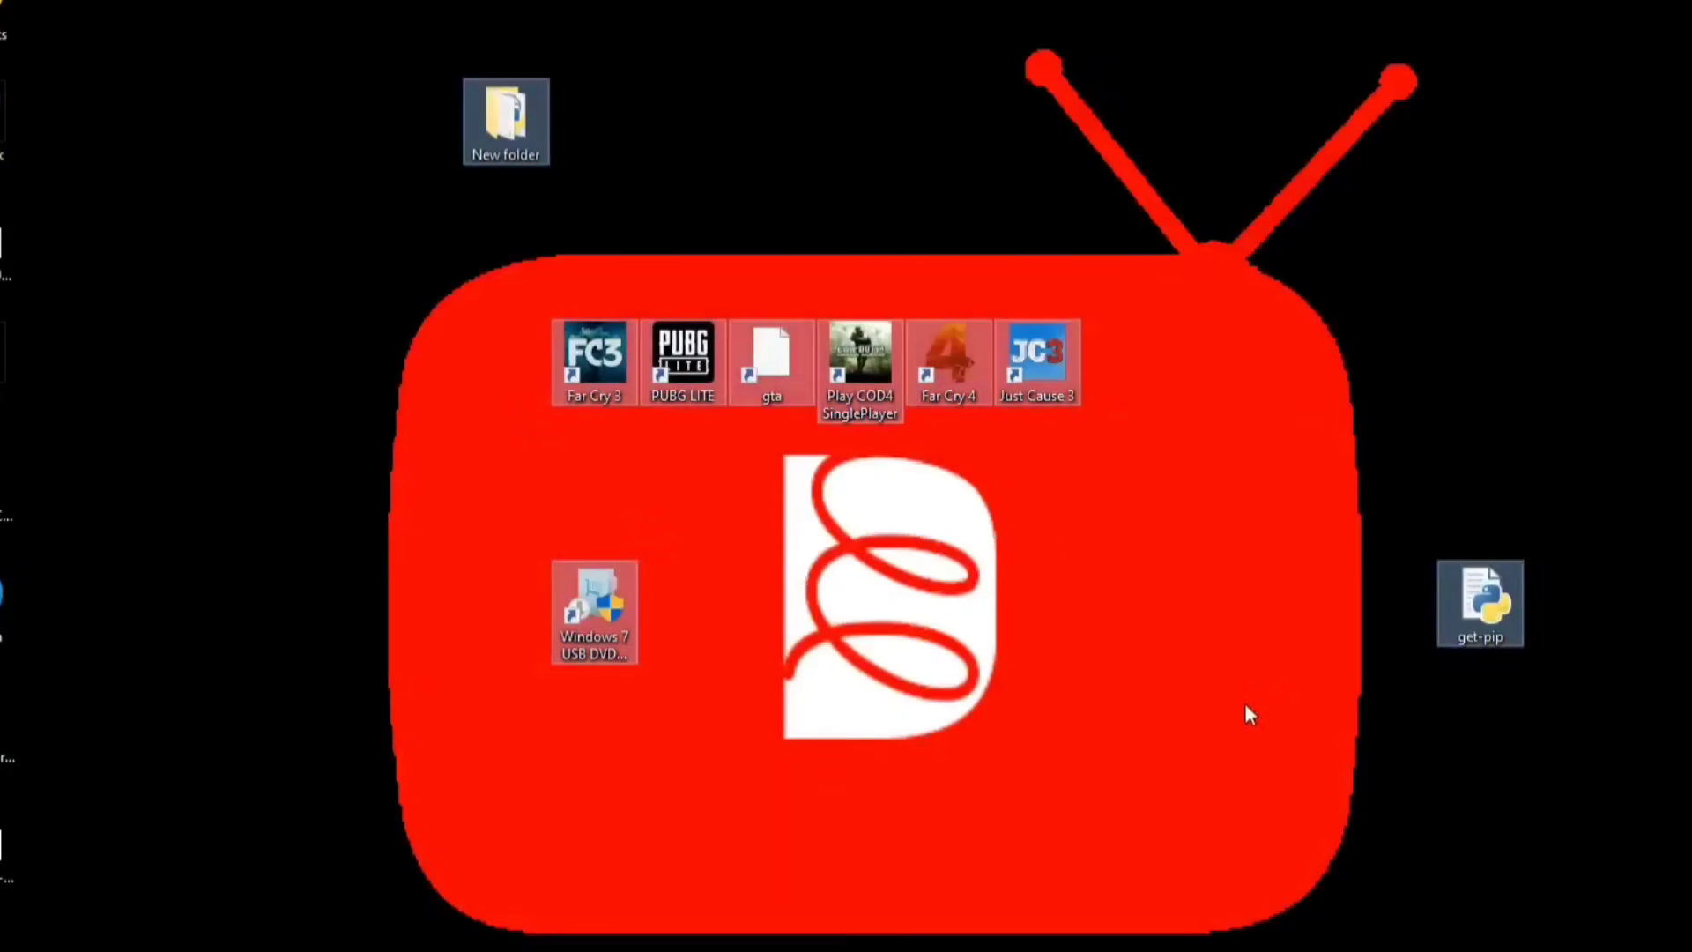
{"action": "left_click", "coordinate": [1245, 708]}
{"action": "left_click_drag", "start_coordinate": [755, 634], "coordinate": [617, 608]}
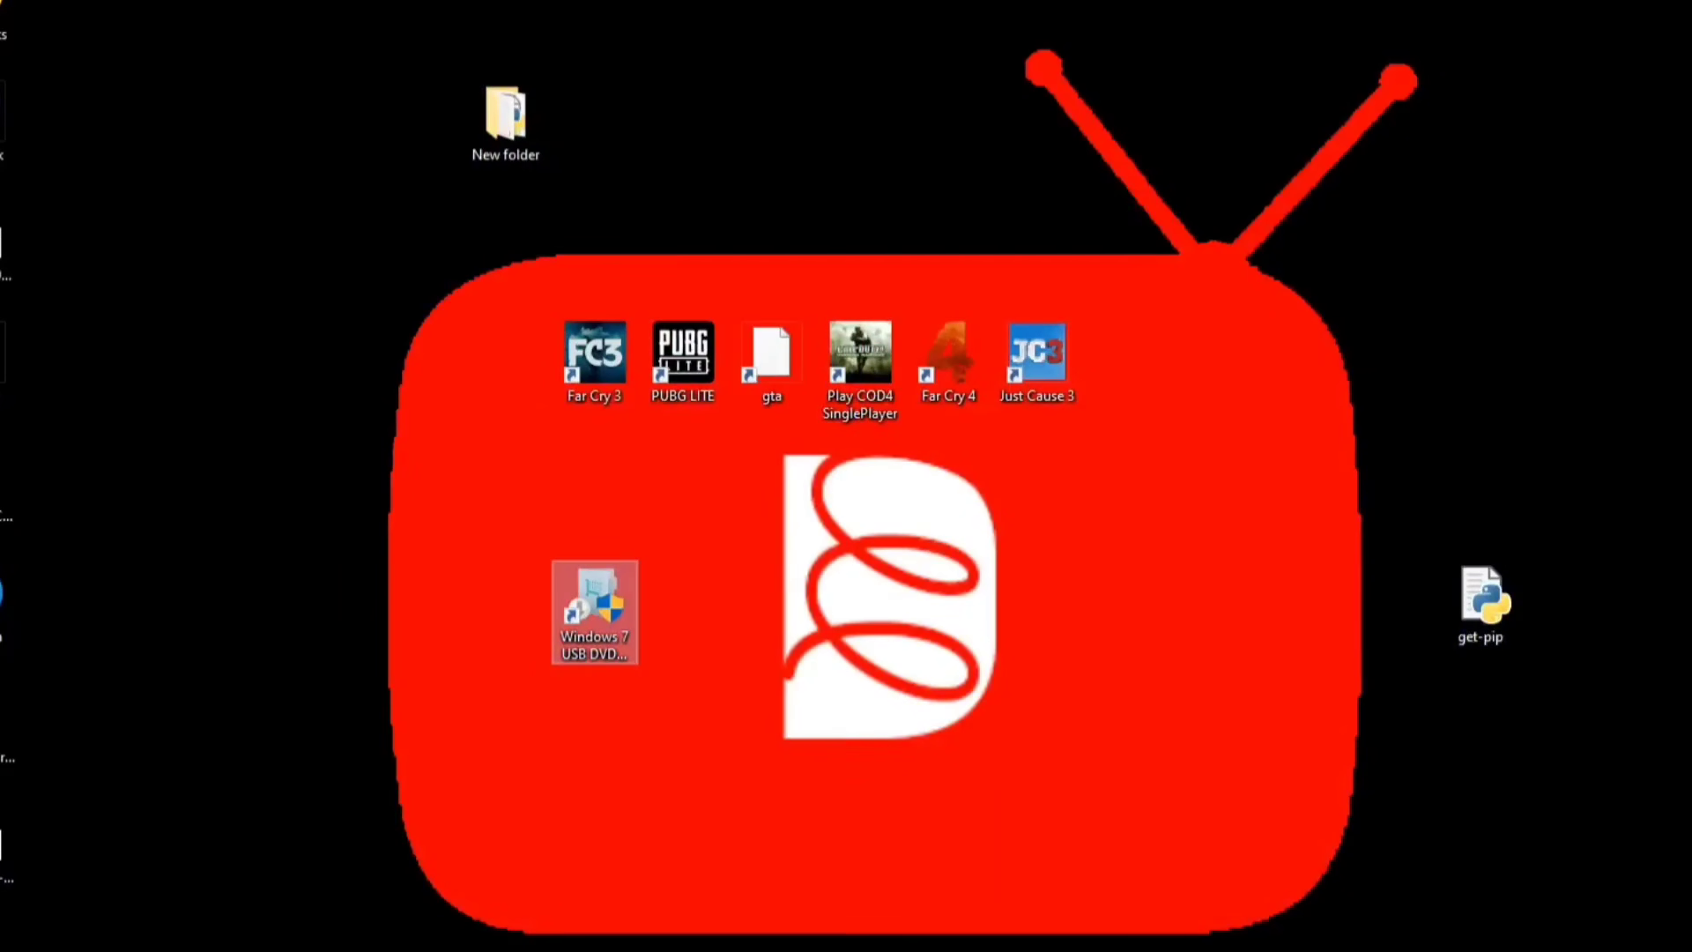